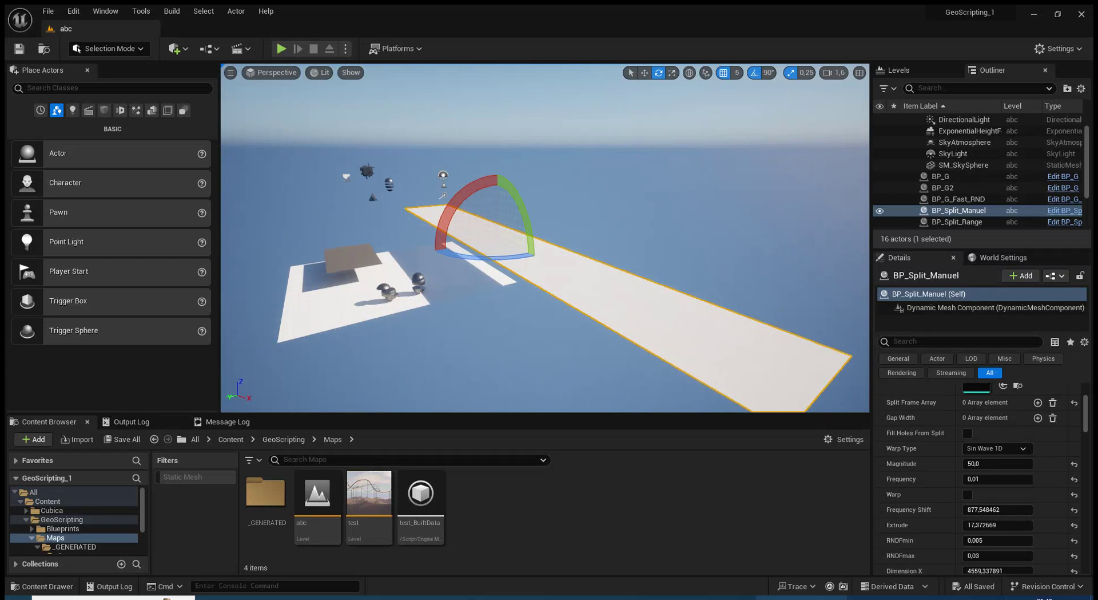
Resize the BP_Split_Manuel slab to Dimension X ≈3565 and Dimension Y ≈401, making a long narrow strip.
{"action": "scroll", "coordinate": [544, 238], "scroll_direction": "up", "scroll_amount": 2}
{"action": "scroll", "coordinate": [545, 237], "scroll_direction": "up", "scroll_amount": 2}
{"action": "scroll", "coordinate": [544, 237], "scroll_direction": "up", "scroll_amount": 2}
{"action": "scroll", "coordinate": [973, 473], "scroll_direction": "down", "scroll_amount": 2}
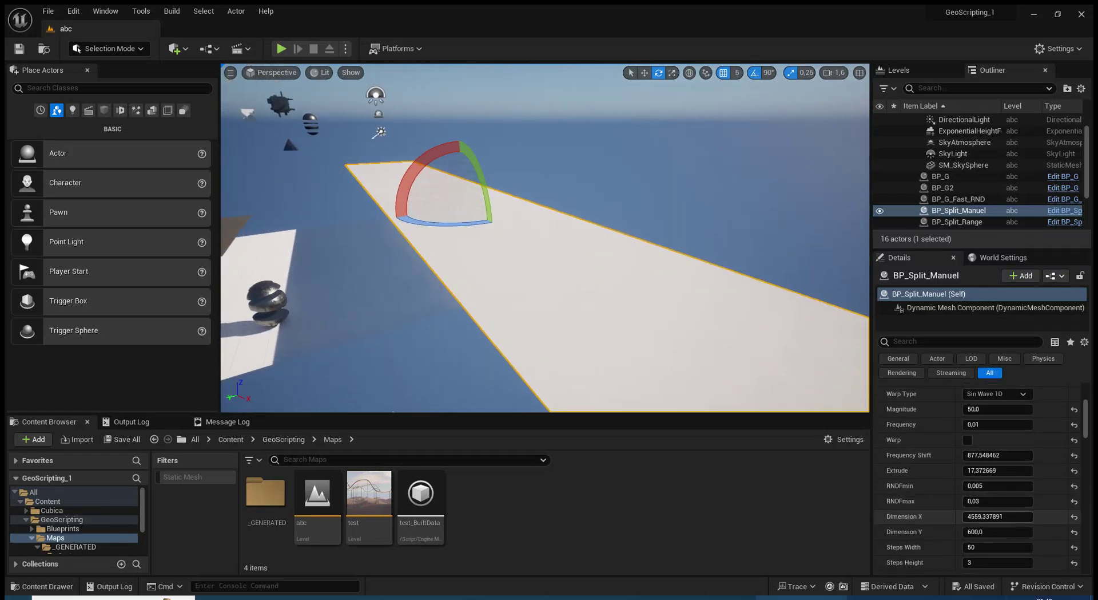
{"action": "scroll", "coordinate": [979, 475], "scroll_direction": "down", "scroll_amount": 2}
{"action": "mouse_move", "coordinate": [998, 498]}
{"action": "left_mouse_down"}
{"action": "mouse_move", "coordinate": [973, 497]}
{"action": "mouse_move", "coordinate": [972, 513]}
{"action": "mouse_move", "coordinate": [1030, 498]}
{"action": "mouse_move", "coordinate": [996, 498]}
{"action": "left_mouse_up"}
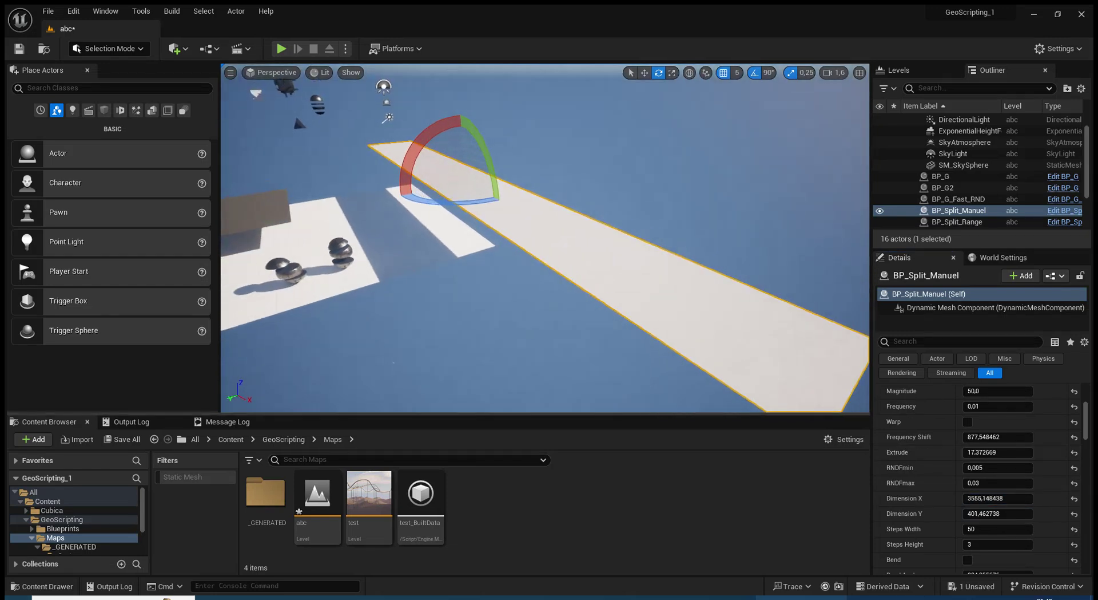
{"action": "scroll", "coordinate": [979, 481], "scroll_direction": "down", "scroll_amount": 1}
{"action": "scroll", "coordinate": [978, 478], "scroll_direction": "up", "scroll_amount": 5}
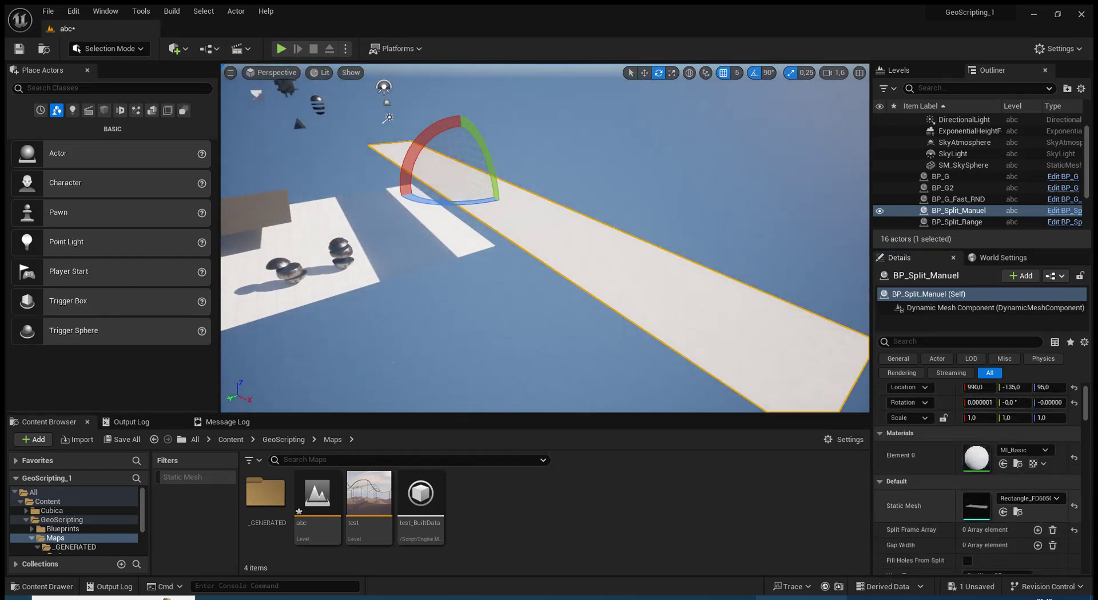
Add a split frame with Rotation X 90 and frame the strip in view.
{"action": "left_click", "coordinate": [1038, 529]}
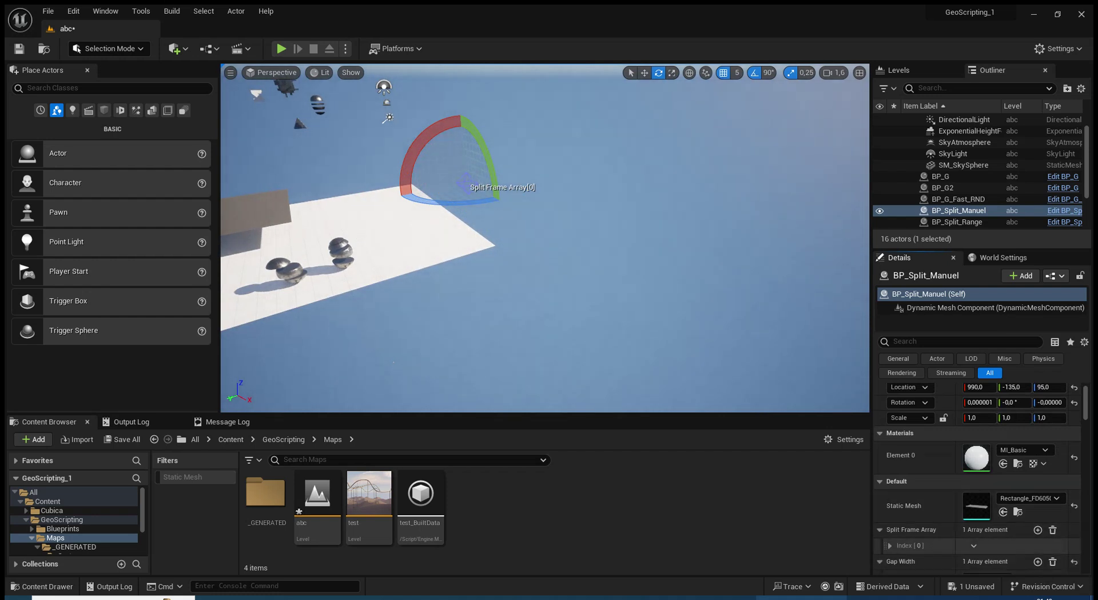
{"action": "scroll", "coordinate": [973, 541], "scroll_direction": "down", "scroll_amount": 2}
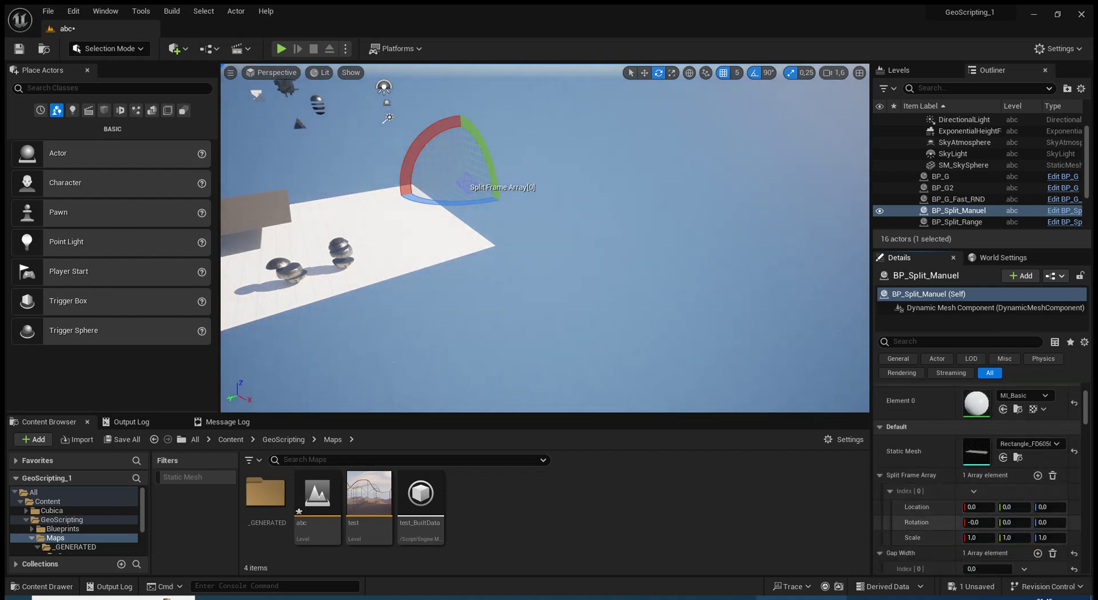
{"action": "type", "text": "90"}
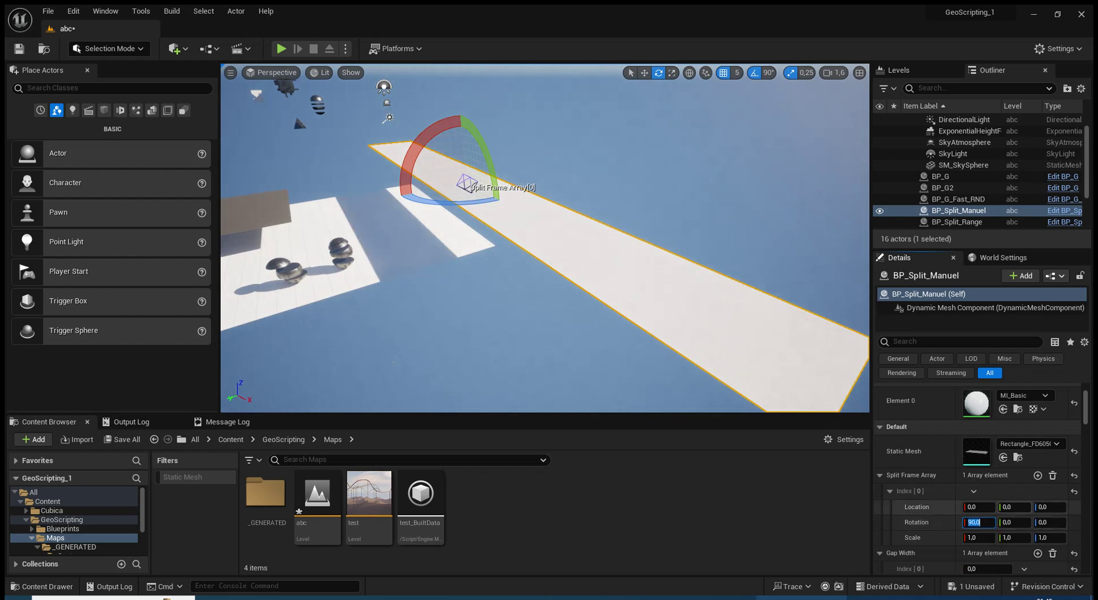
{"action": "key", "text": "Return"}
{"action": "key", "text": "f"}
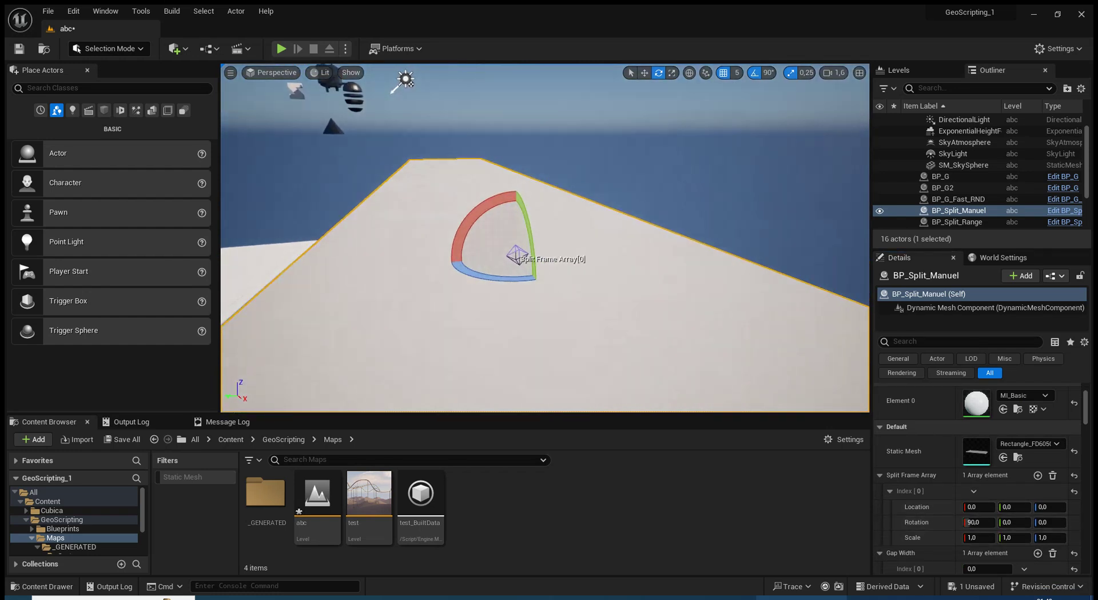
Give the split a Gap Width of 5.
{"action": "scroll", "coordinate": [926, 509], "scroll_direction": "down", "scroll_amount": 2}
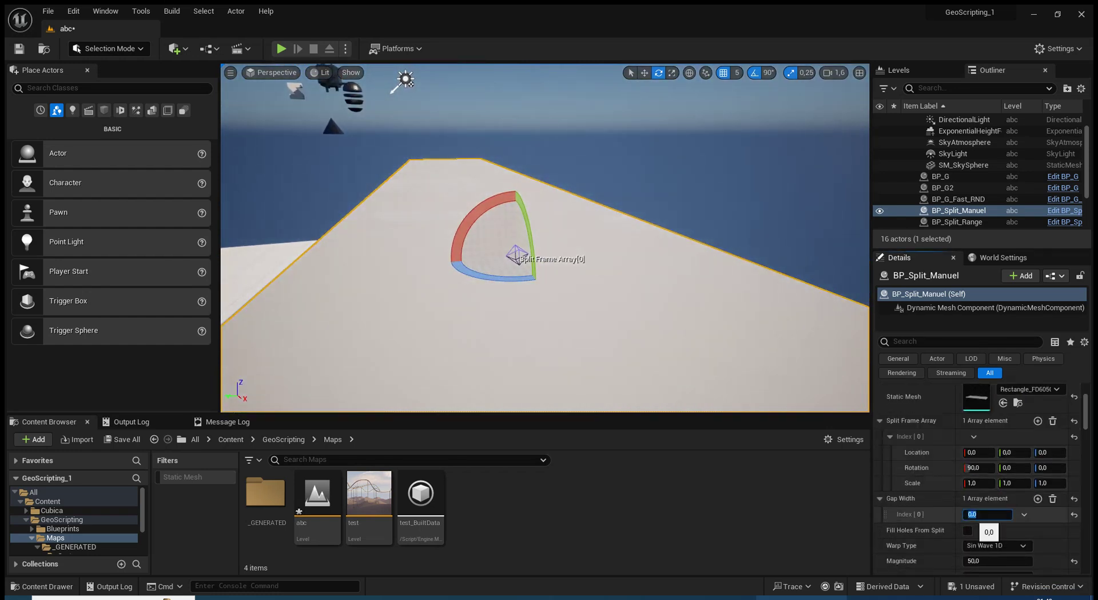
{"action": "type", "text": "5"}
{"action": "key", "text": "Return"}
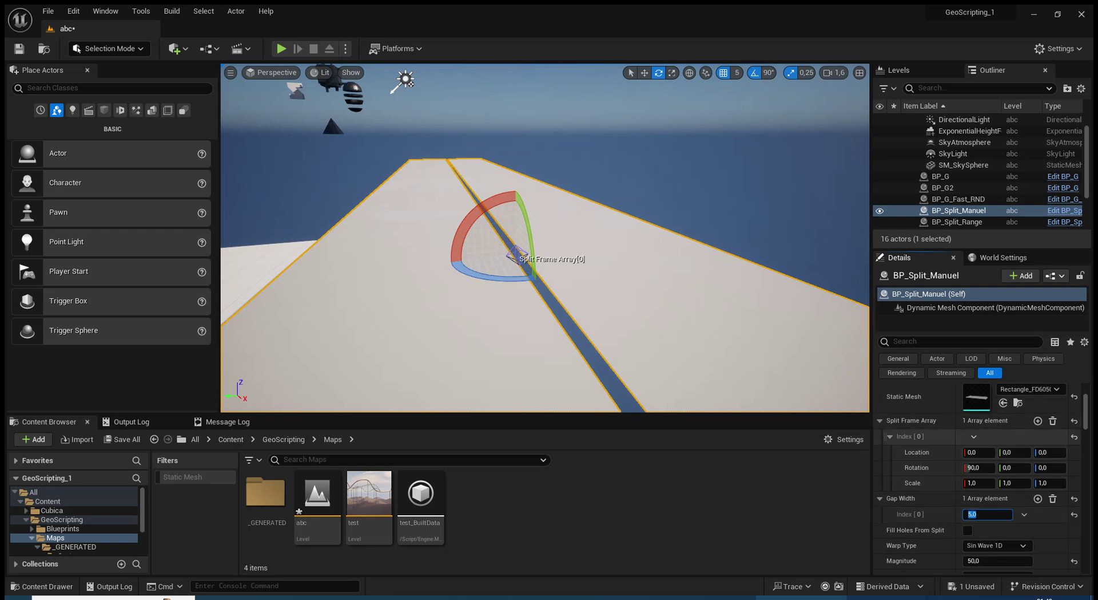
{"action": "left_click", "coordinate": [974, 436]}
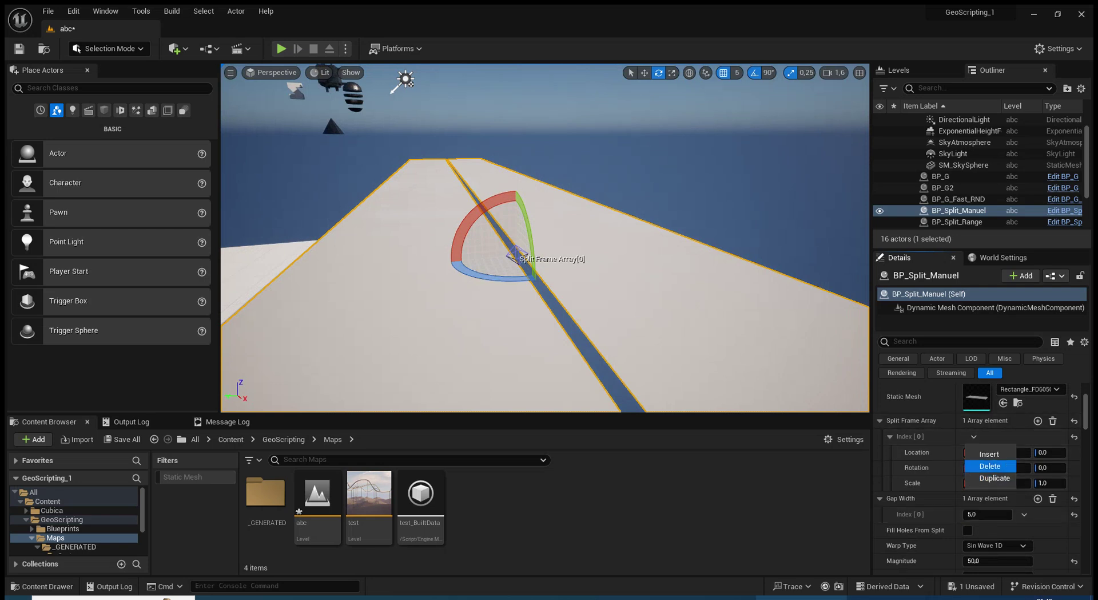
Duplicate the first split frame and add a second Gap Width of 5.
{"action": "left_click", "coordinate": [995, 477]}
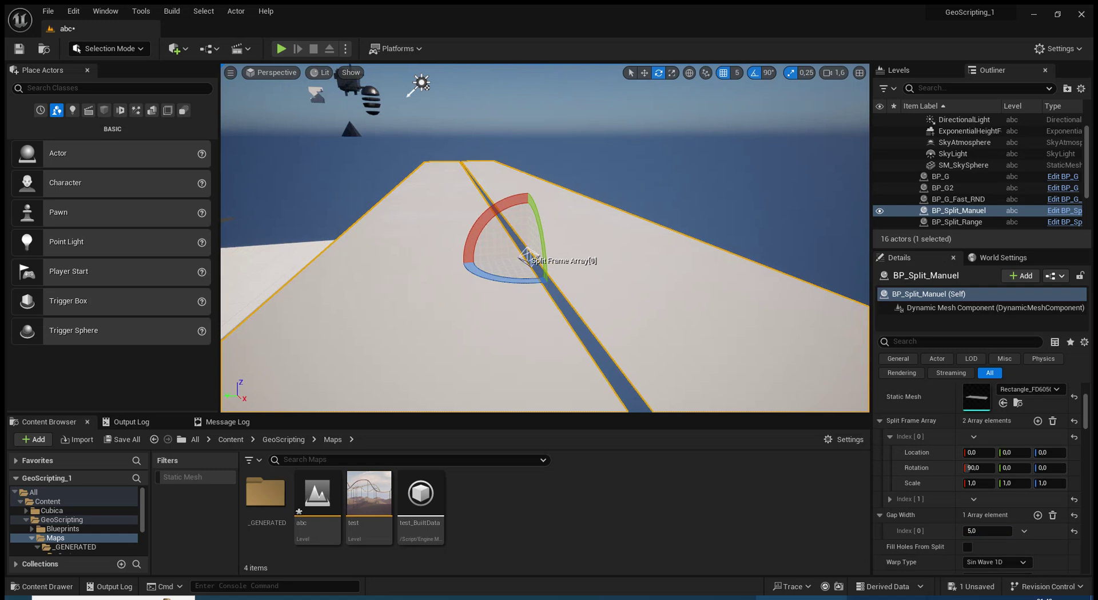
{"action": "key", "text": "w"}
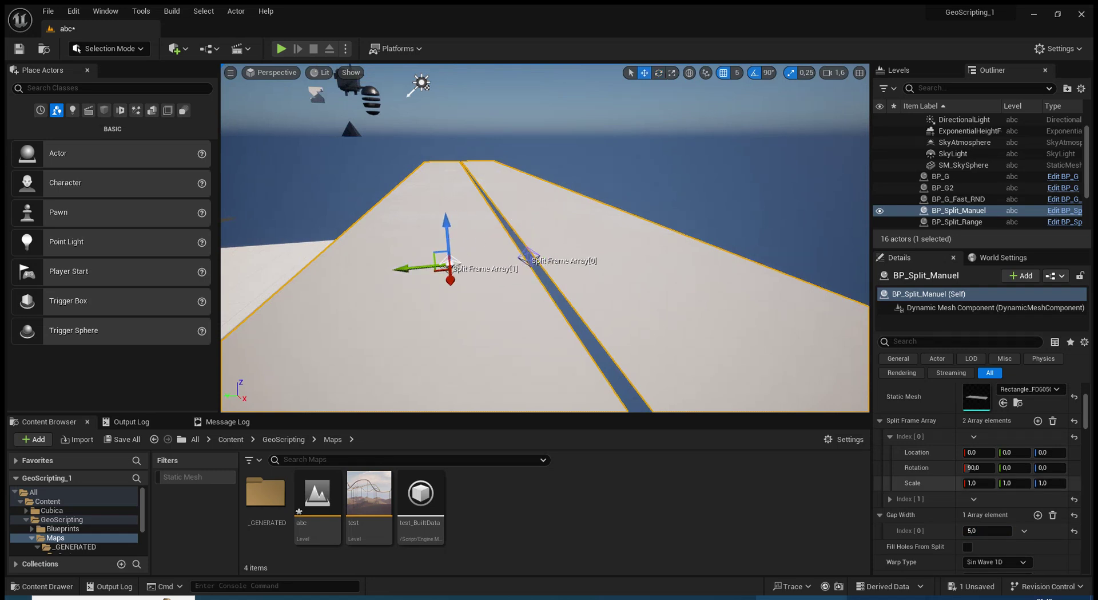
{"action": "left_click", "coordinate": [1038, 514]}
{"action": "scroll", "coordinate": [1038, 515], "scroll_direction": "down", "scroll_amount": 1}
{"action": "type", "text": "4"}
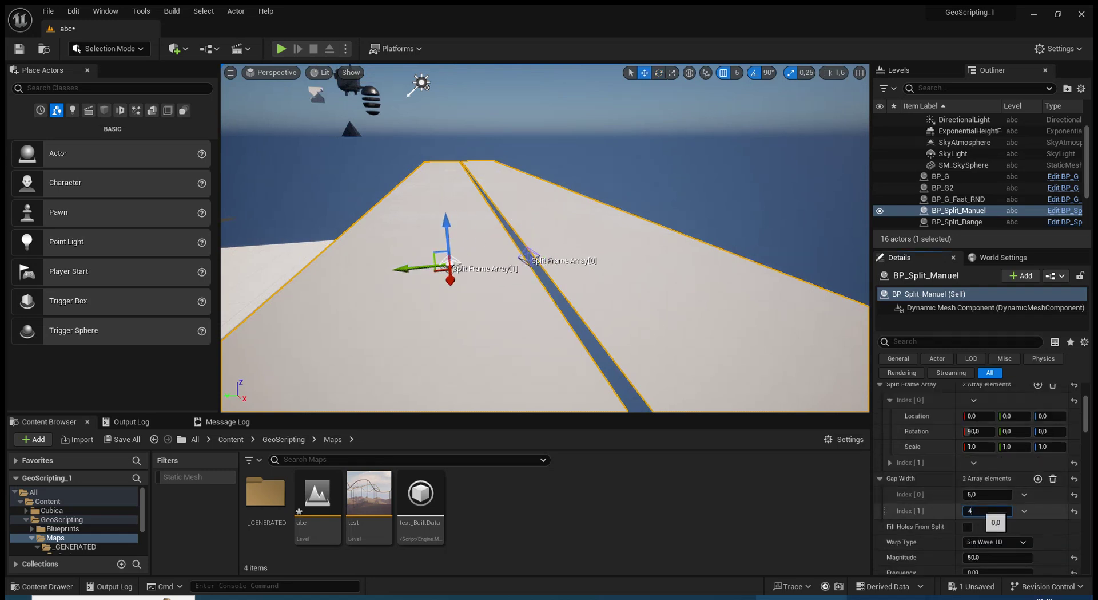
{"action": "key", "text": "Return"}
{"action": "left_click", "coordinate": [987, 510]}
{"action": "type", "text": "5"}
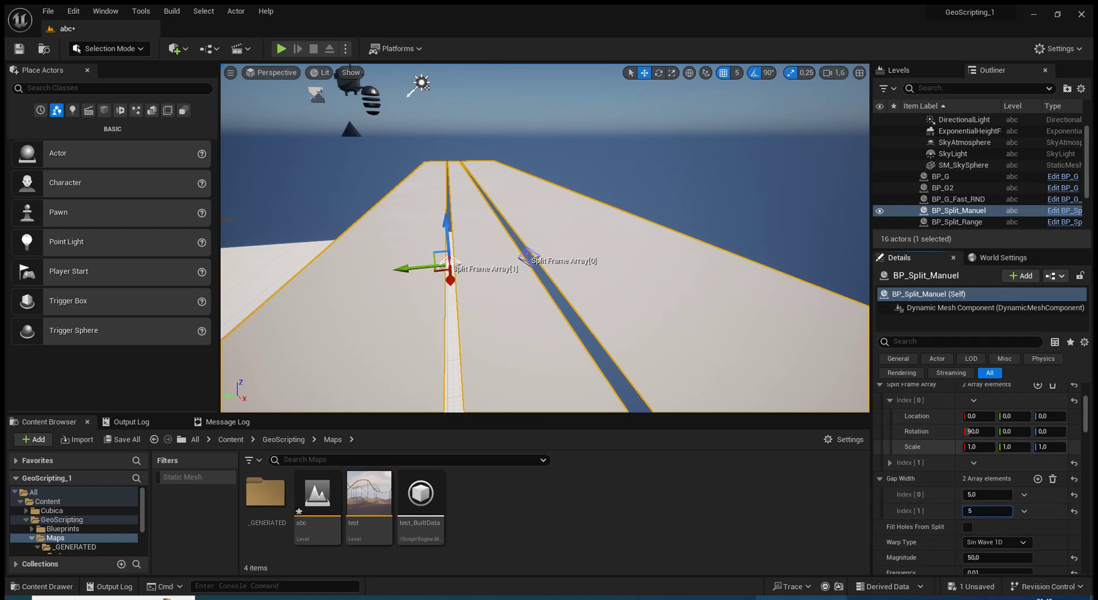
{"action": "key", "text": "Return"}
Add a third gap width and move the third split frame to the strip's right side.
{"action": "scroll", "coordinate": [978, 475], "scroll_direction": "up", "scroll_amount": 2}
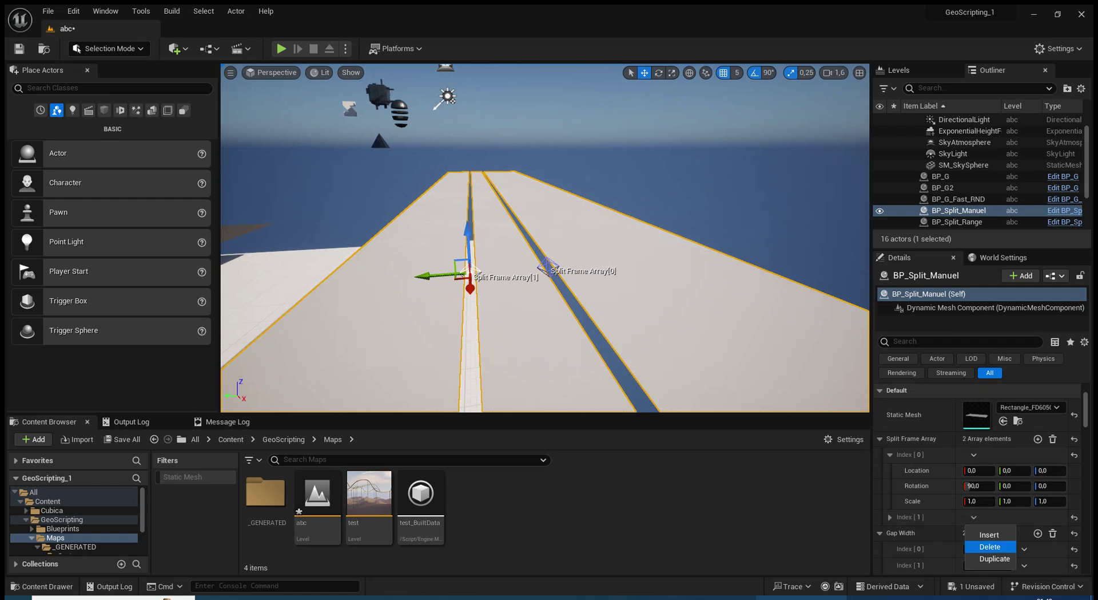
{"action": "scroll", "coordinate": [978, 550], "scroll_direction": "down", "scroll_amount": 3}
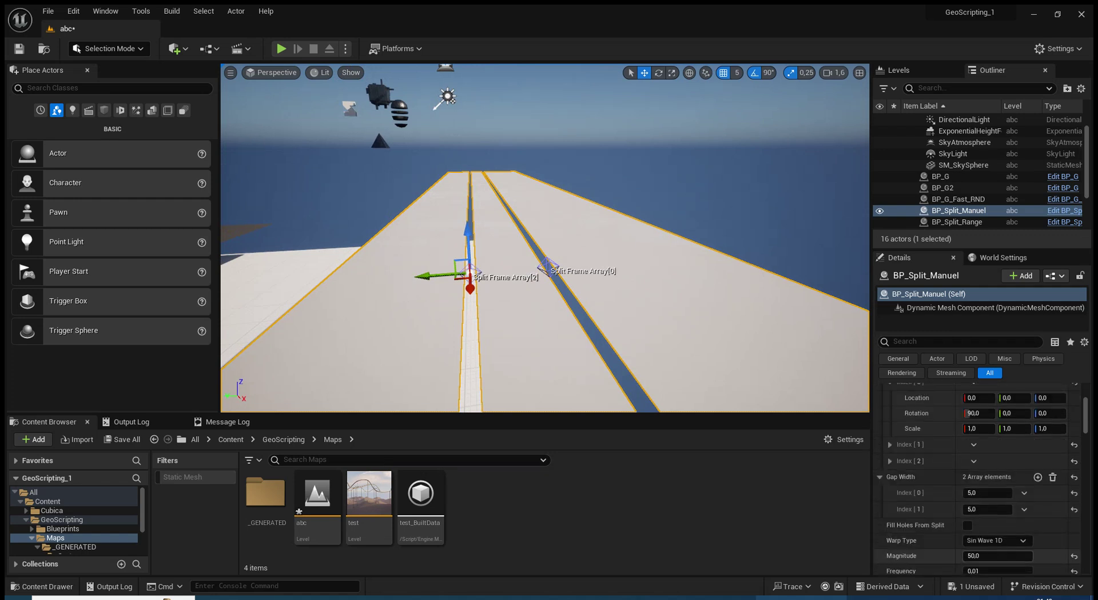
{"action": "left_click", "coordinate": [1024, 509]}
{"action": "left_click", "coordinate": [1045, 551]}
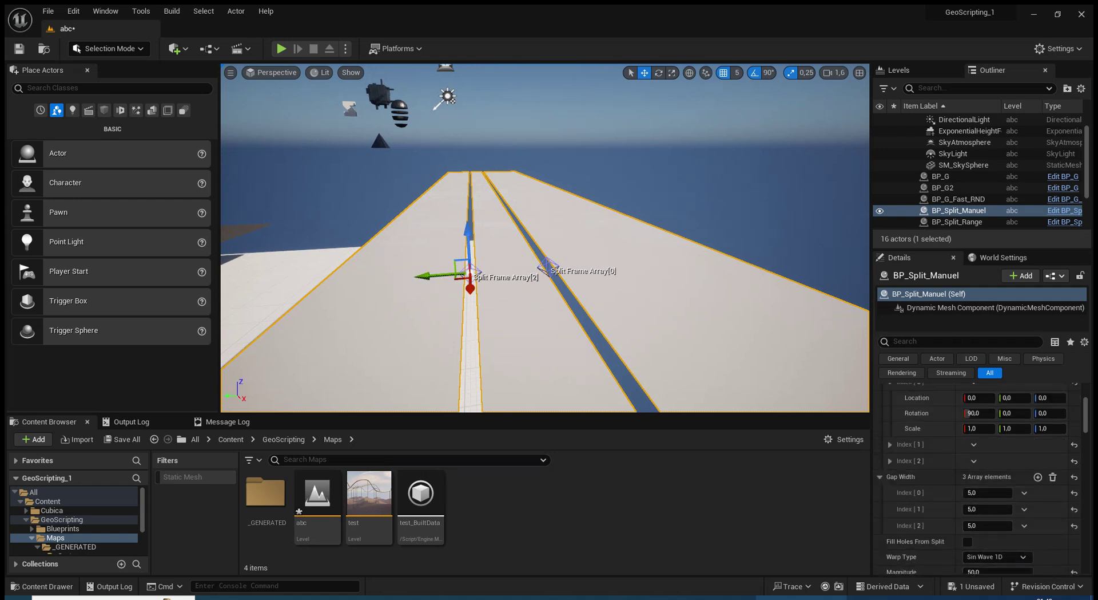
{"action": "left_click_drag", "start_coordinate": [470, 271], "coordinate": [611, 266]}
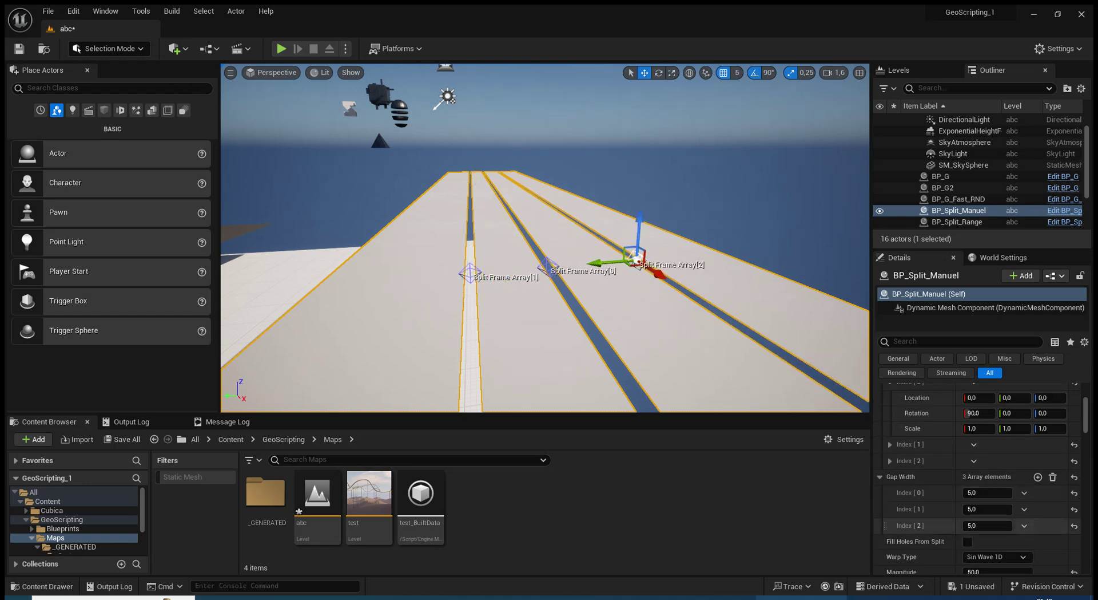
Add a fourth split frame and gap, moving the frame to the strip's left side.
{"action": "left_click", "coordinate": [975, 461]}
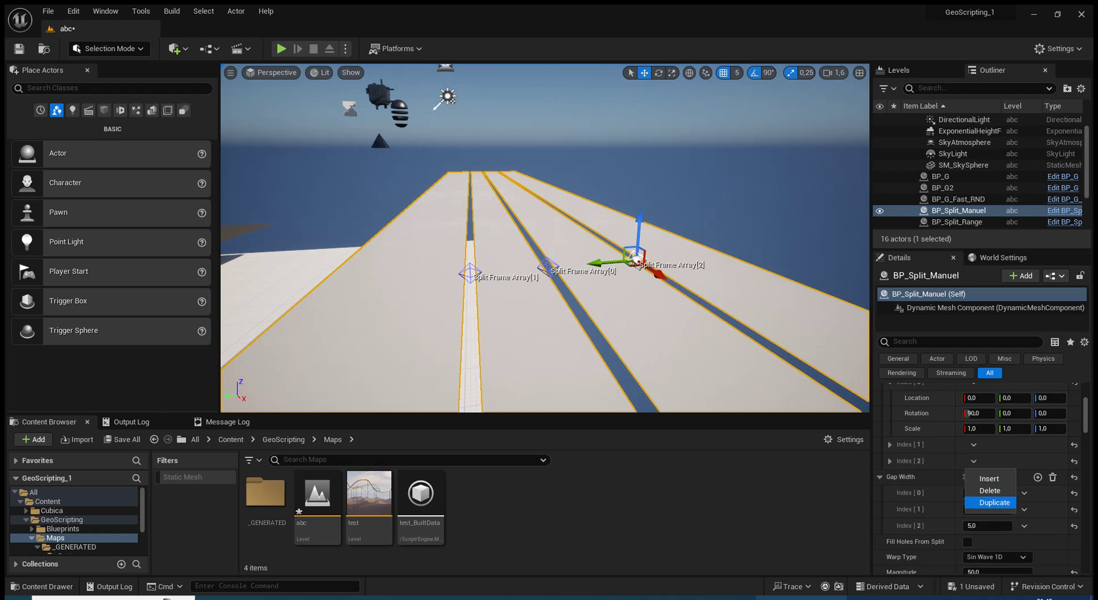
{"action": "left_click", "coordinate": [1025, 541]}
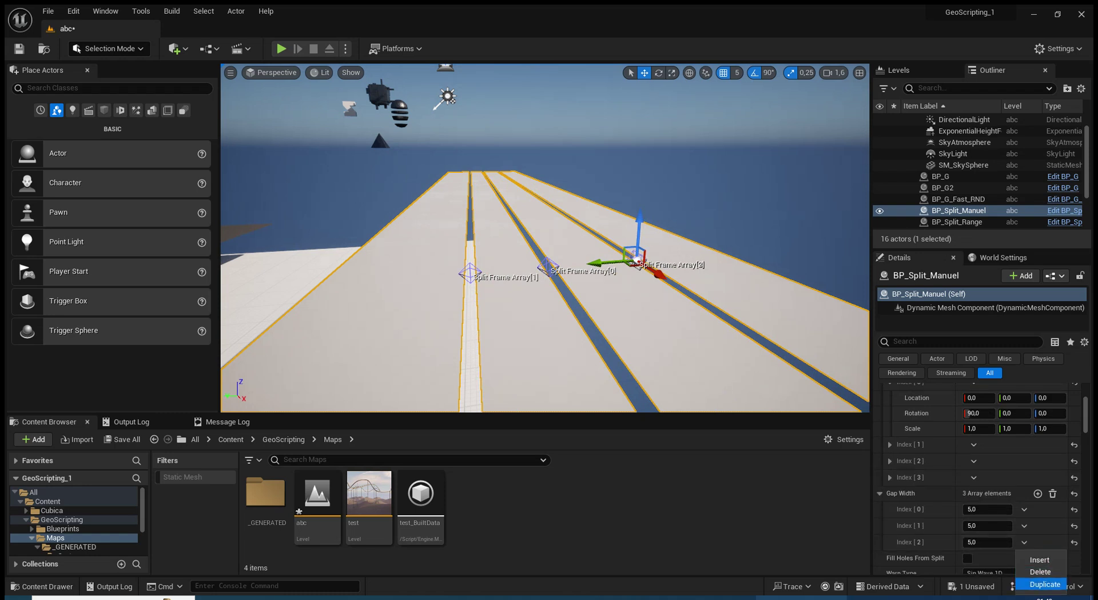
{"action": "left_click", "coordinate": [1046, 584]}
{"action": "mouse_move", "coordinate": [611, 264]}
{"action": "left_mouse_down"}
{"action": "mouse_move", "coordinate": [337, 295]}
{"action": "mouse_move", "coordinate": [400, 241]}
{"action": "left_mouse_up"}
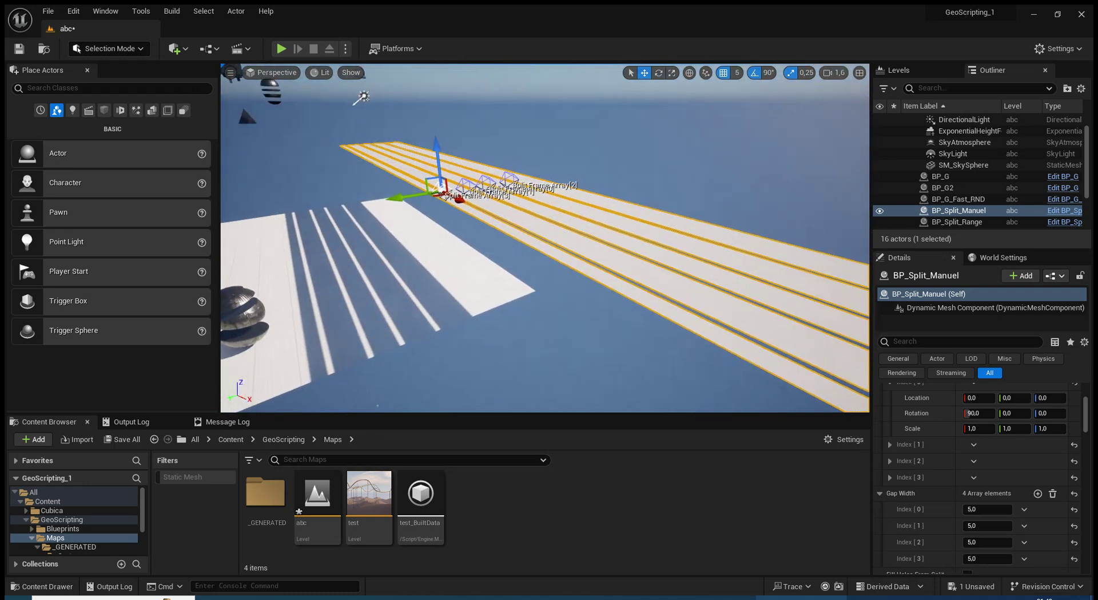
Shrink the plane to Dimension X ≈1916 and Y ≈434, and enable Warp for sine-wave strips.
{"action": "scroll", "coordinate": [978, 474], "scroll_direction": "down", "scroll_amount": 2}
{"action": "scroll", "coordinate": [978, 475], "scroll_direction": "down", "scroll_amount": 4}
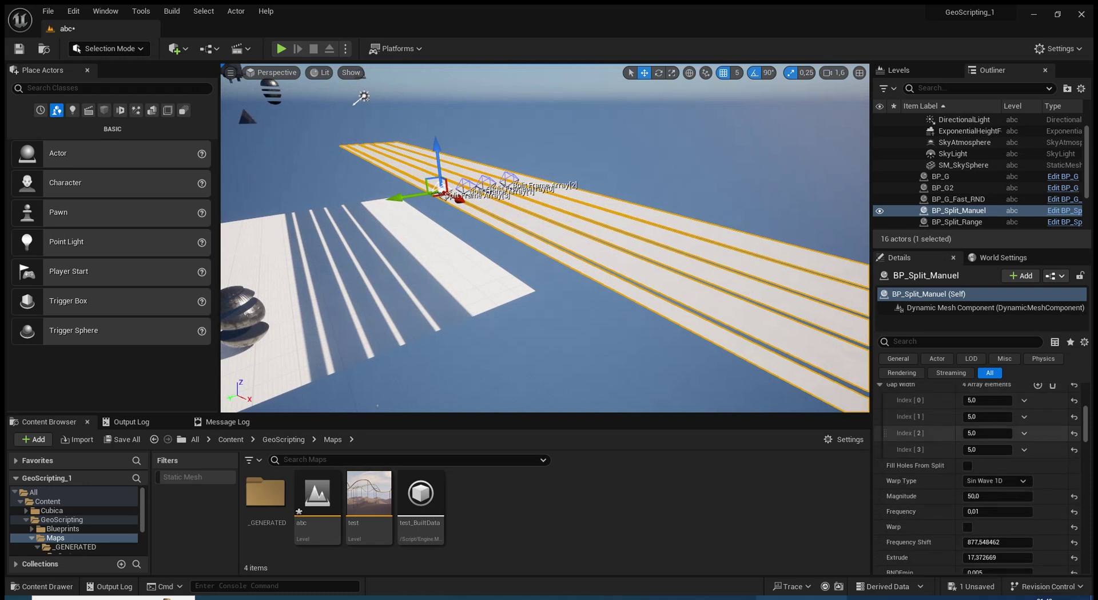
{"action": "scroll", "coordinate": [979, 475], "scroll_direction": "up", "scroll_amount": 8}
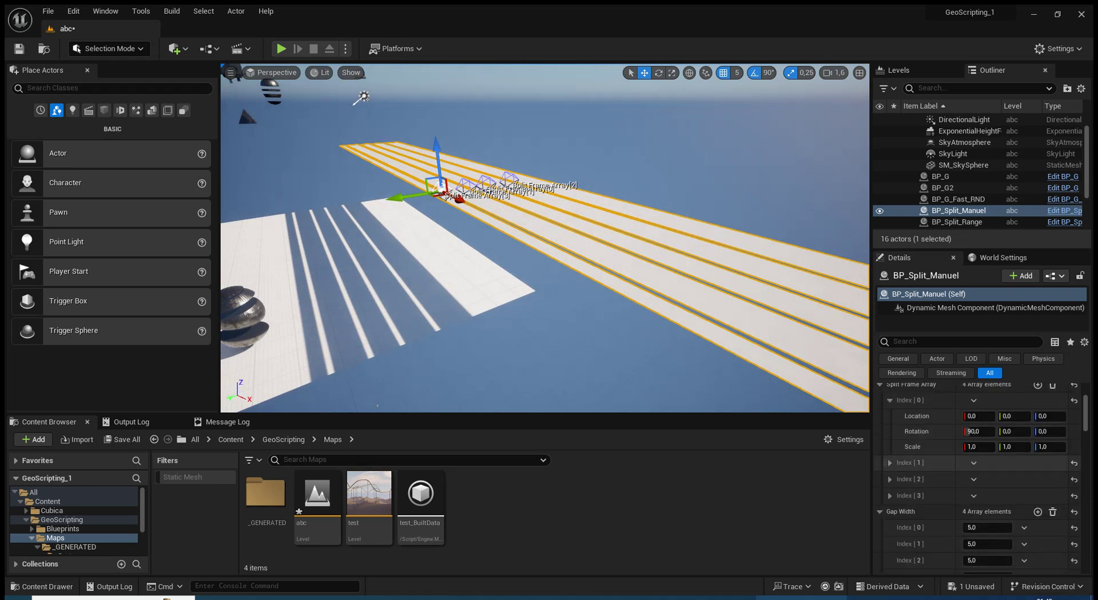
{"action": "scroll", "coordinate": [978, 449], "scroll_direction": "down", "scroll_amount": 5}
{"action": "scroll", "coordinate": [978, 449], "scroll_direction": "down", "scroll_amount": 3}
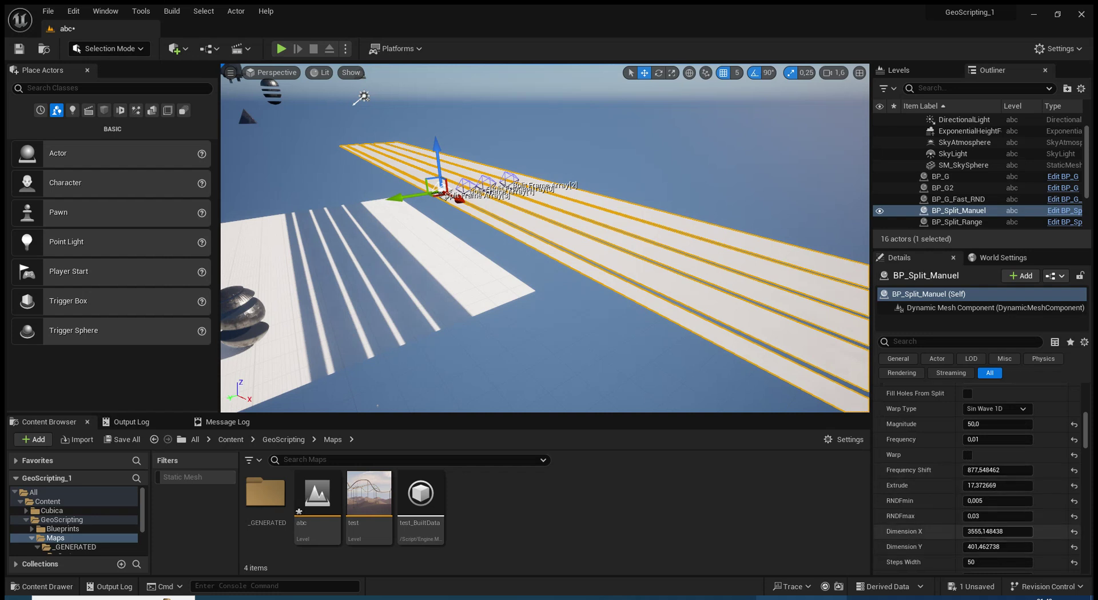
{"action": "mouse_move", "coordinate": [999, 531]}
{"action": "left_mouse_down"}
{"action": "mouse_move", "coordinate": [972, 531]}
{"action": "mouse_move", "coordinate": [1030, 546]}
{"action": "mouse_move", "coordinate": [973, 546]}
{"action": "mouse_move", "coordinate": [1029, 531]}
{"action": "left_mouse_up"}
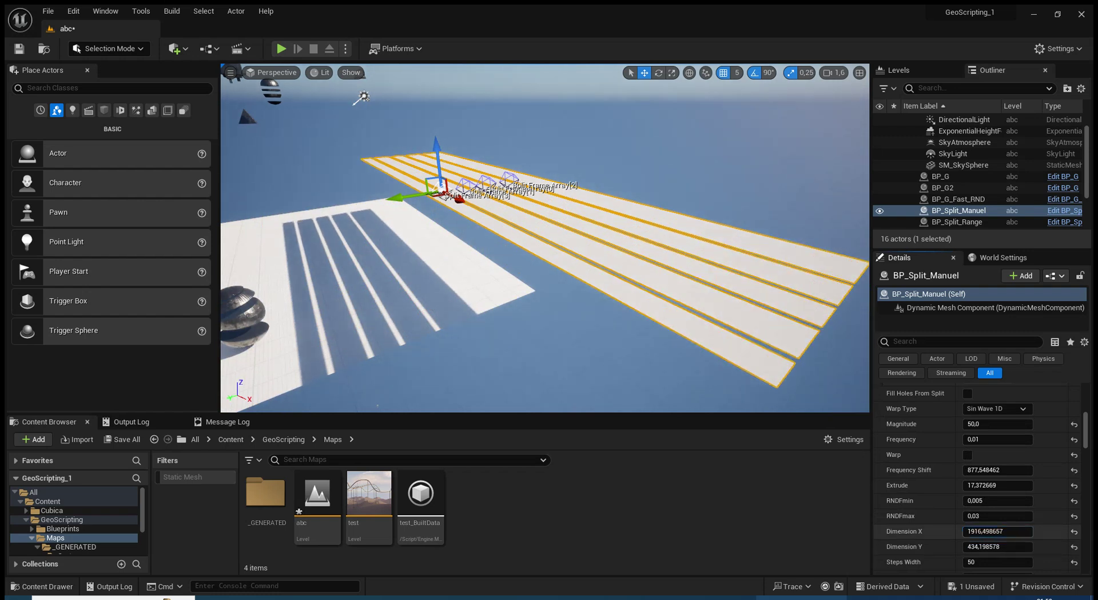
{"action": "scroll", "coordinate": [968, 473], "scroll_direction": "up", "scroll_amount": 1}
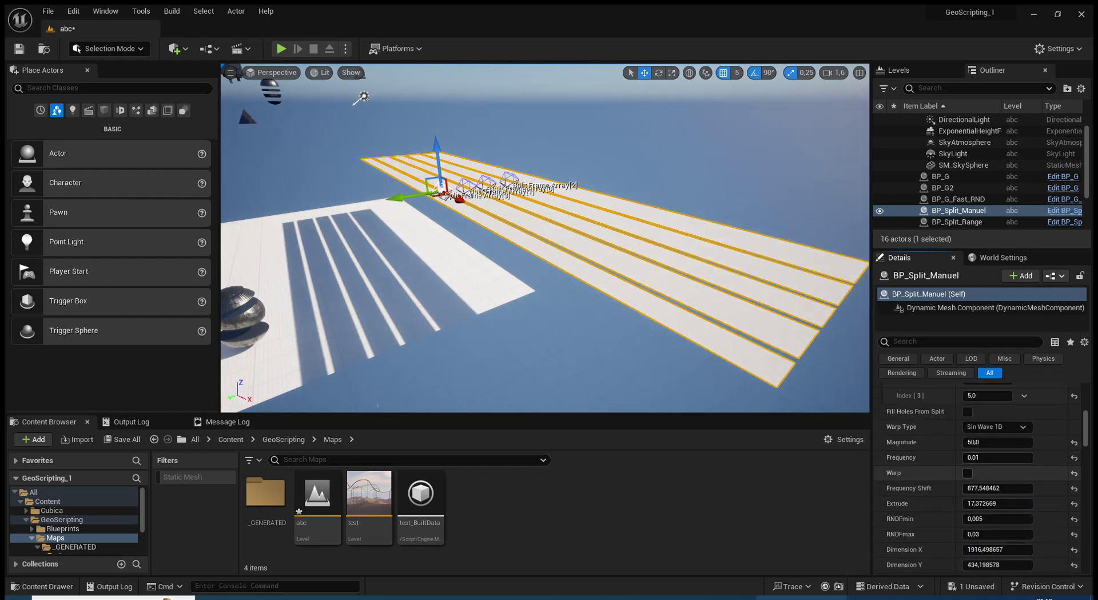
{"action": "left_click", "coordinate": [968, 473]}
Frame the warped strips and raise Extrude to about 84.85.
{"action": "right_click_drag", "start_coordinate": [543, 257], "coordinate": [458, 246]}
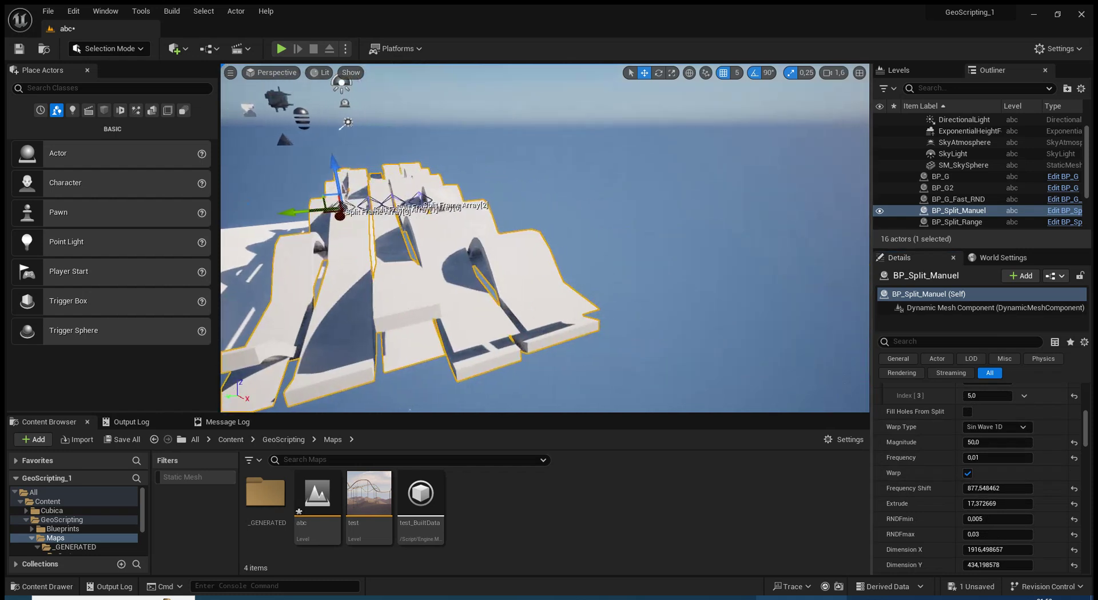
{"action": "right_click_drag", "start_coordinate": [543, 258], "coordinate": [458, 246]}
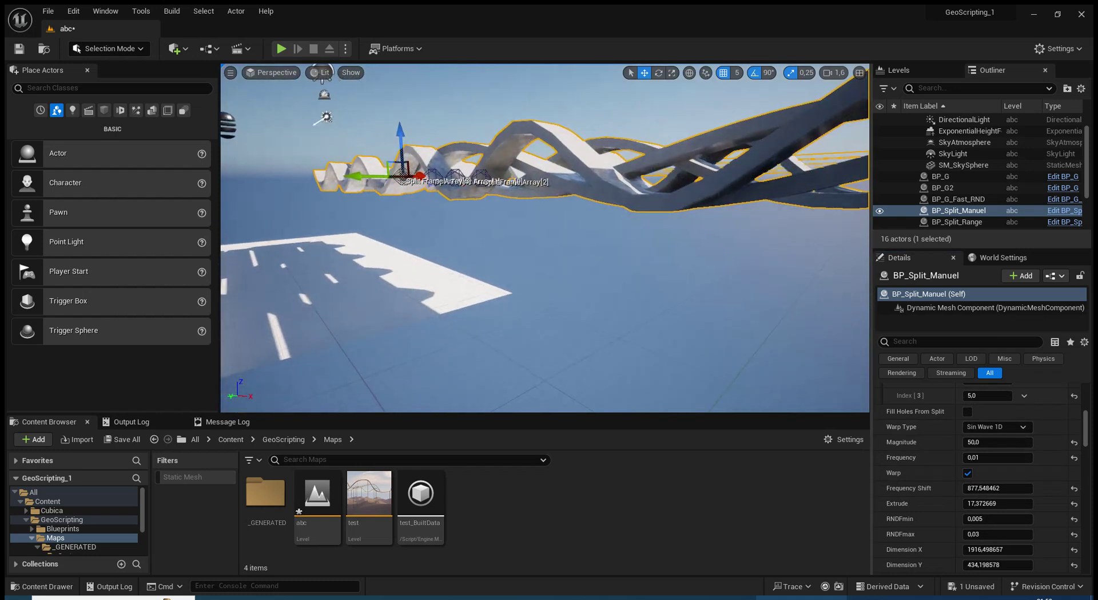
{"action": "right_click_drag", "start_coordinate": [544, 258], "coordinate": [458, 246]}
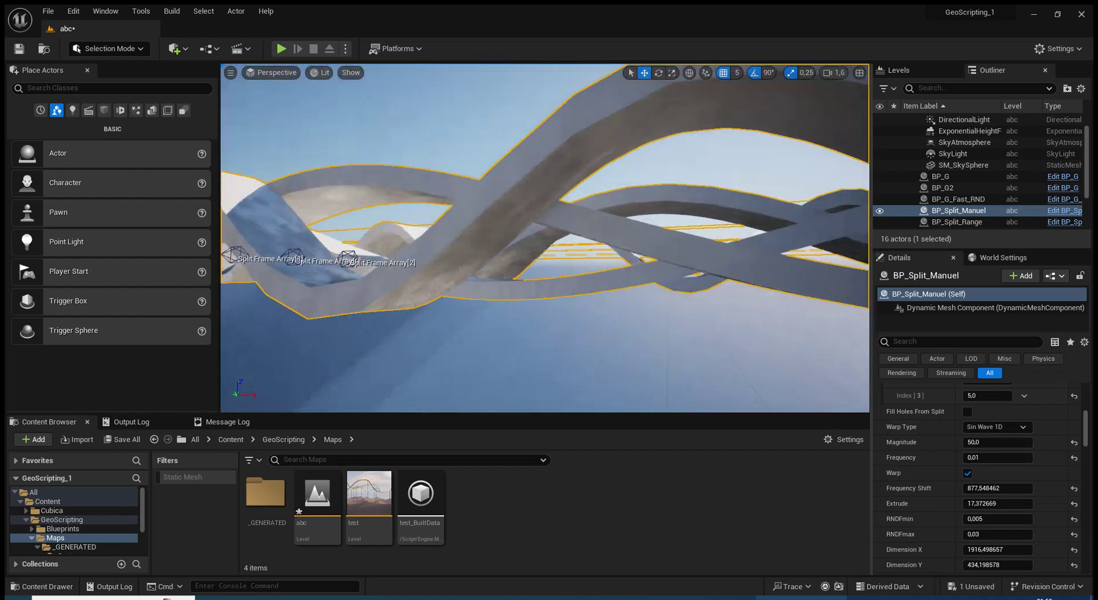
{"action": "key", "text": "f"}
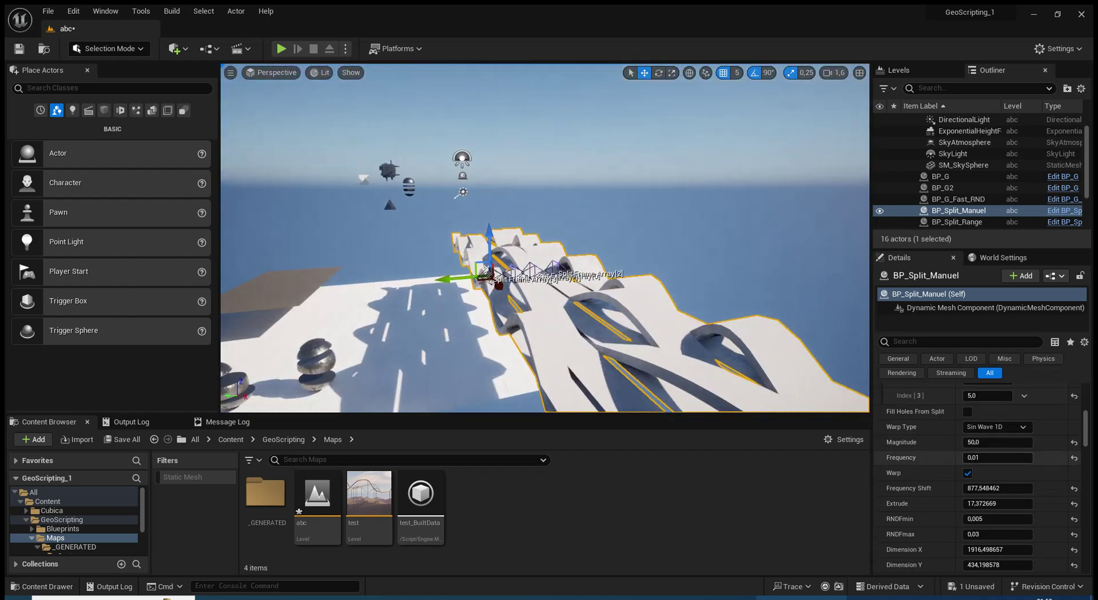
{"action": "left_click_drag", "start_coordinate": [998, 503], "coordinate": [1047, 503]}
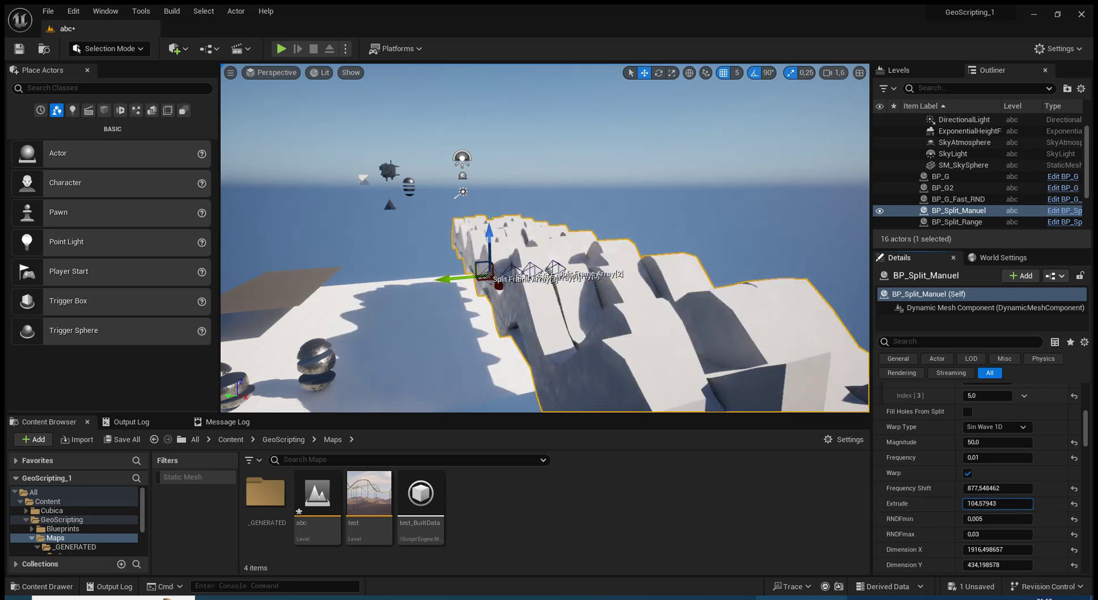
{"action": "left_click_drag", "start_coordinate": [998, 503], "coordinate": [1030, 503]}
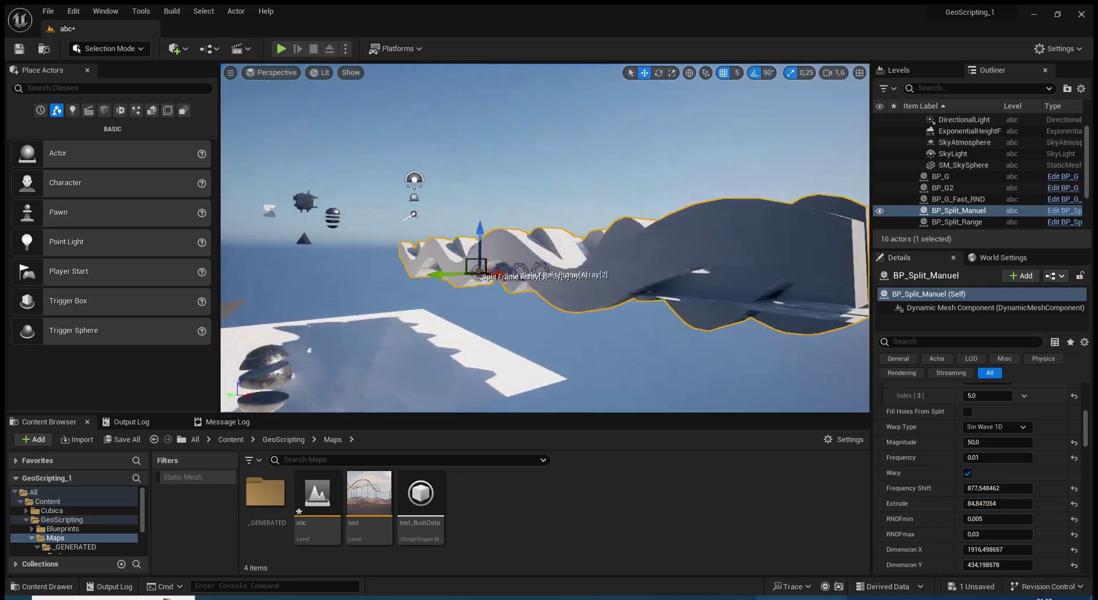
Rotate the warped strip mesh 90° so it stands upright as a wall.
{"action": "key", "text": "g"}
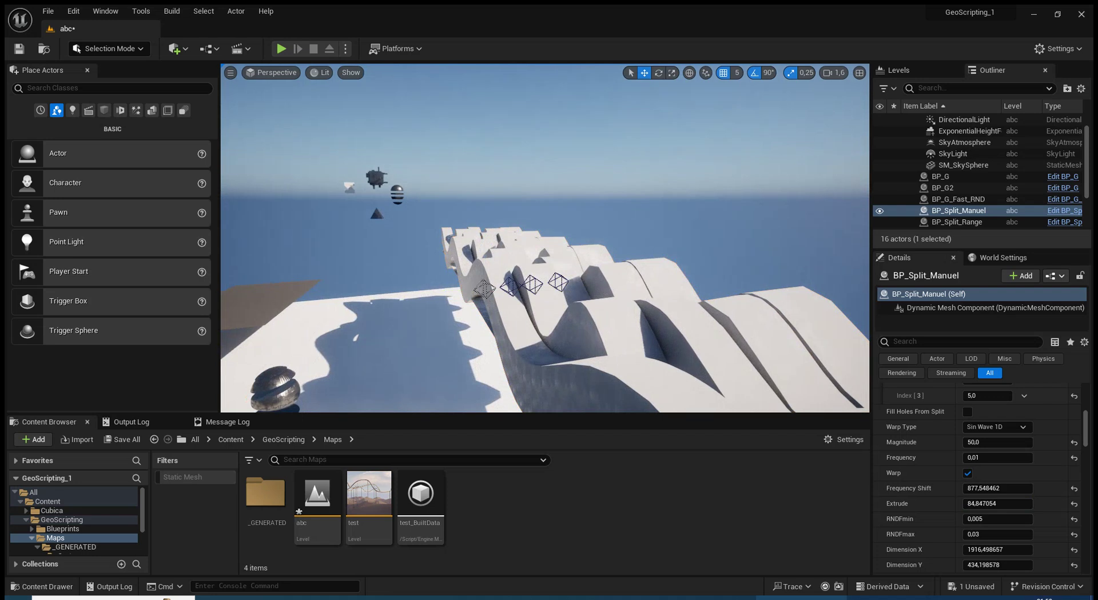
{"action": "key", "text": "g"}
{"action": "key", "text": "e"}
{"action": "left_click_drag", "start_coordinate": [478, 257], "coordinate": [451, 297]}
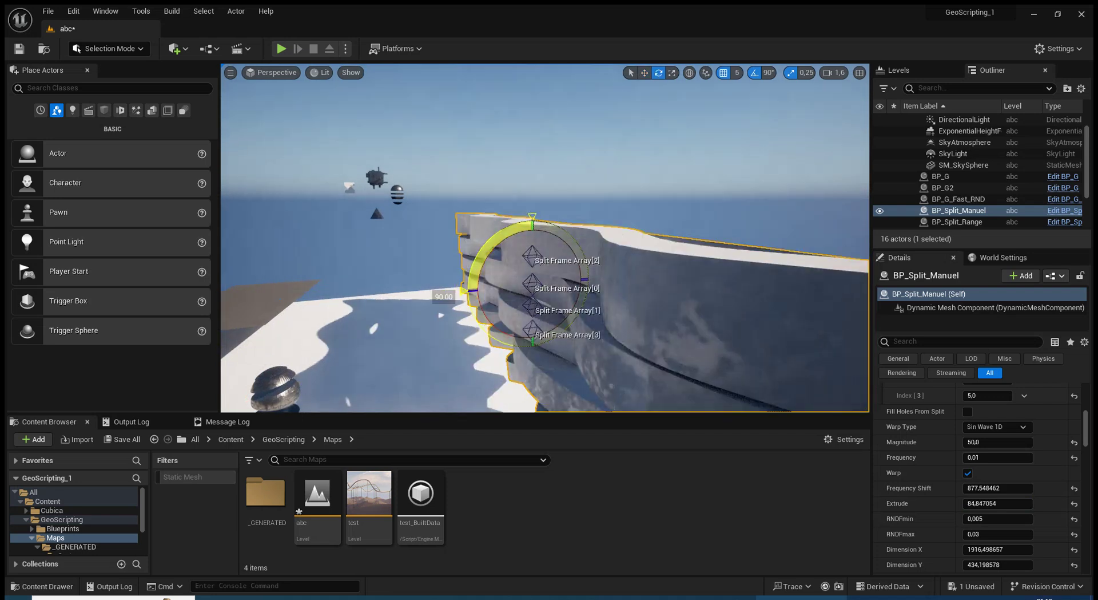
{"action": "right_click_drag", "start_coordinate": [544, 240], "coordinate": [515, 246]}
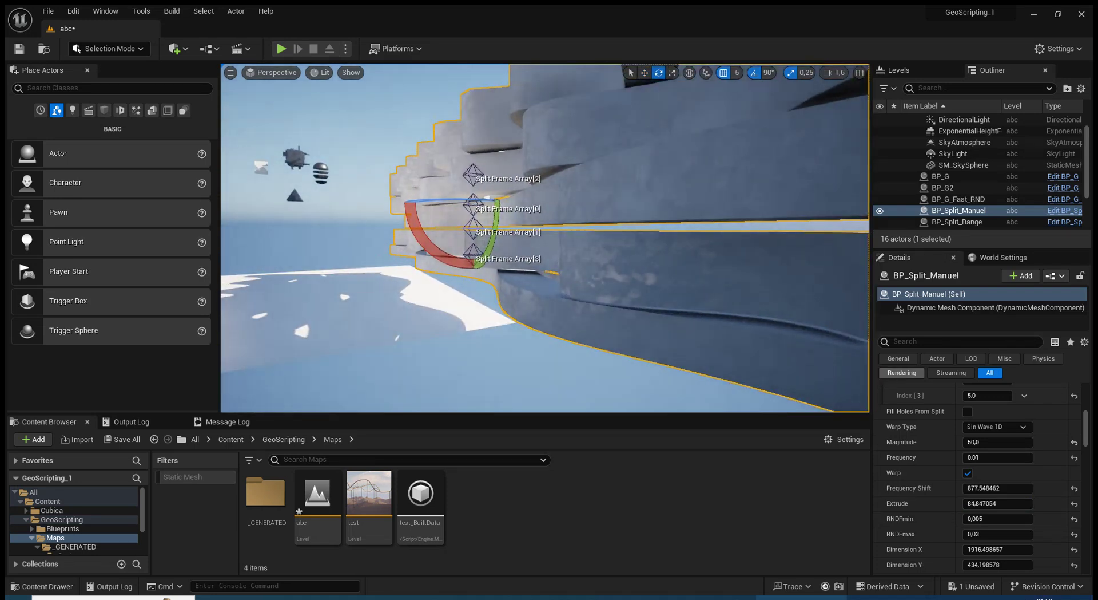
Collapse the Split Frame Array and set Steps Height to 10.
{"action": "scroll", "coordinate": [998, 471], "scroll_direction": "up", "scroll_amount": 2}
{"action": "scroll", "coordinate": [999, 471], "scroll_direction": "up", "scroll_amount": 1}
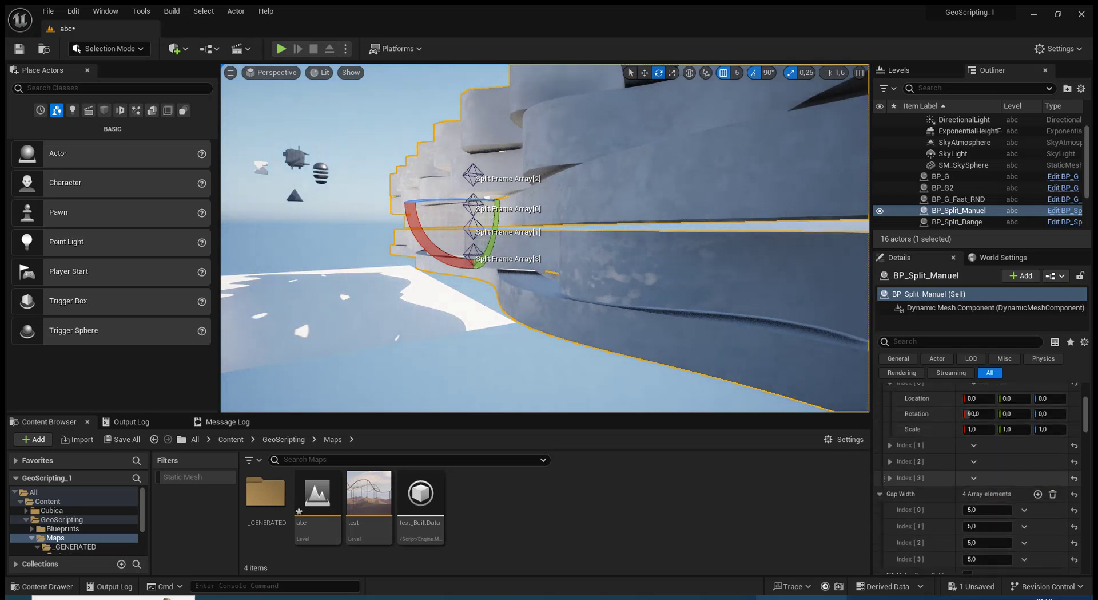
{"action": "scroll", "coordinate": [999, 482], "scroll_direction": "up", "scroll_amount": 3}
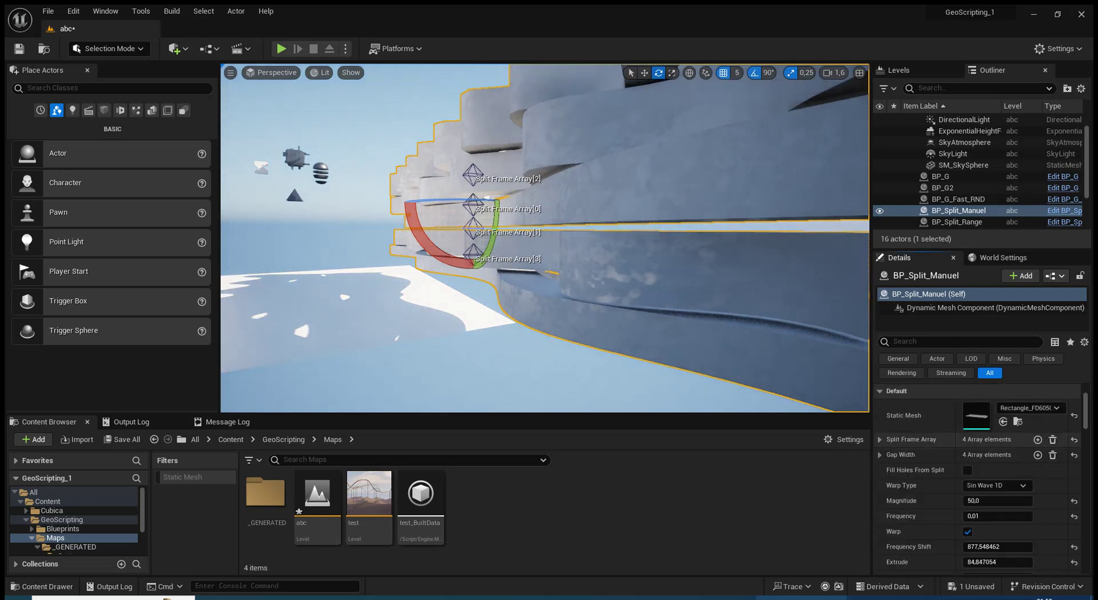
{"action": "left_click", "coordinate": [998, 482]}
{"action": "scroll", "coordinate": [998, 482], "scroll_direction": "down", "scroll_amount": 2}
{"action": "scroll", "coordinate": [998, 482], "scroll_direction": "down", "scroll_amount": 1}
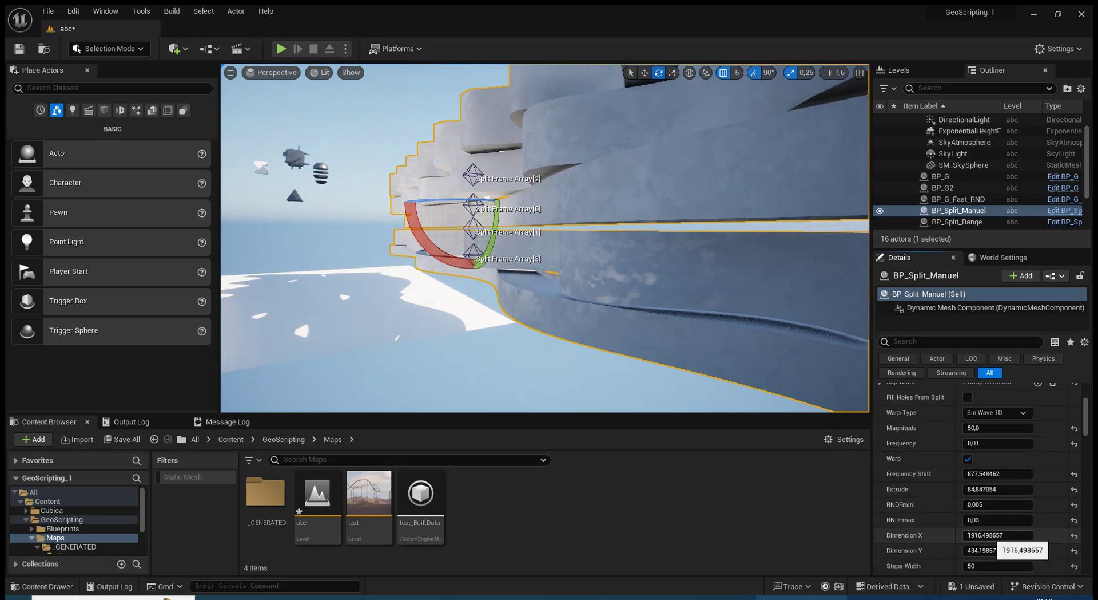
{"action": "scroll", "coordinate": [997, 535], "scroll_direction": "down", "scroll_amount": 2}
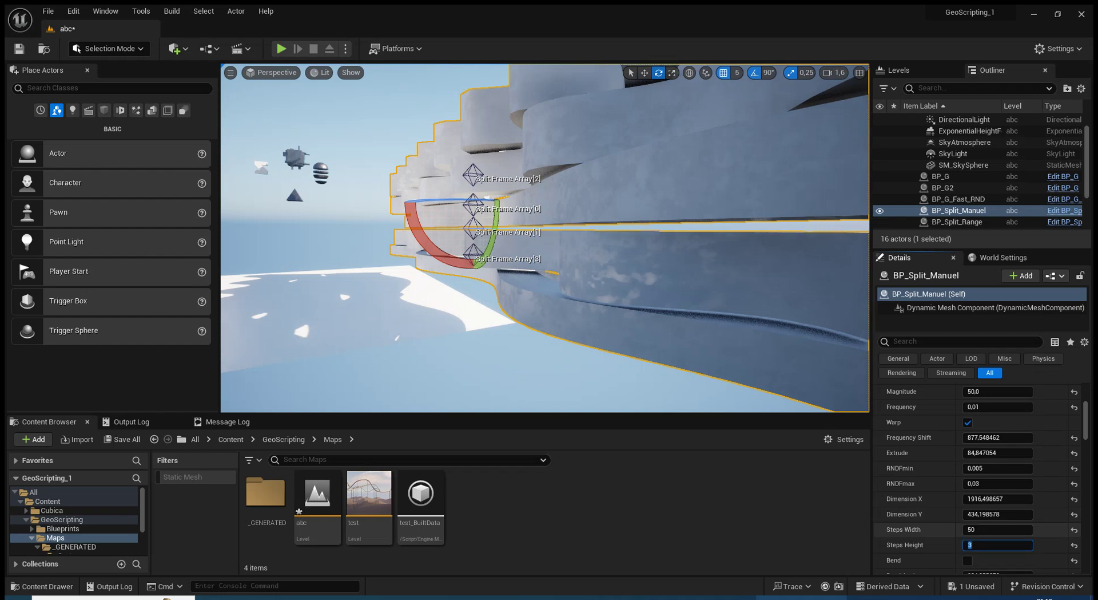
{"action": "type", "text": "10"}
{"action": "key", "text": "Return"}
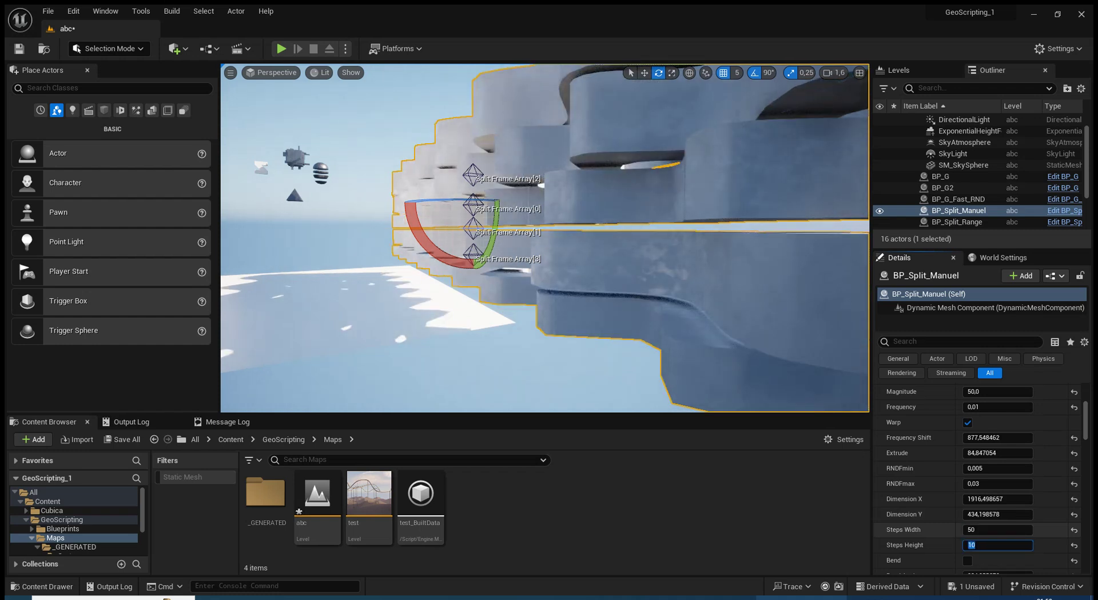
{"action": "type", "text": "5"}
Try different Steps Width and Steps Height values (1, 5, 10, 15).
{"action": "key", "text": "Tab"}
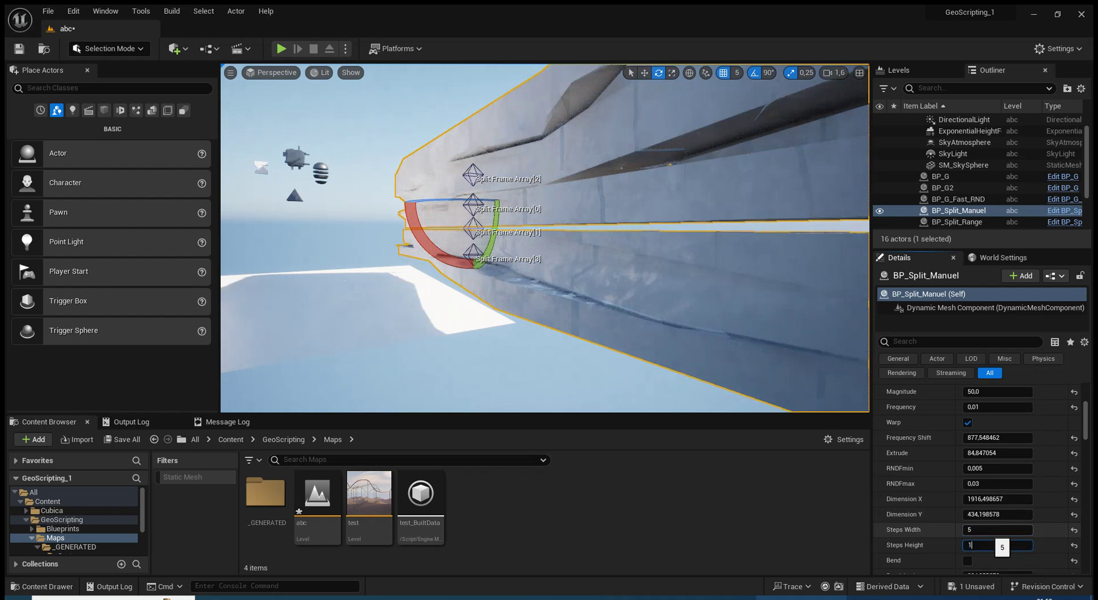
{"action": "type", "text": "1"}
{"action": "key", "text": "Tab"}
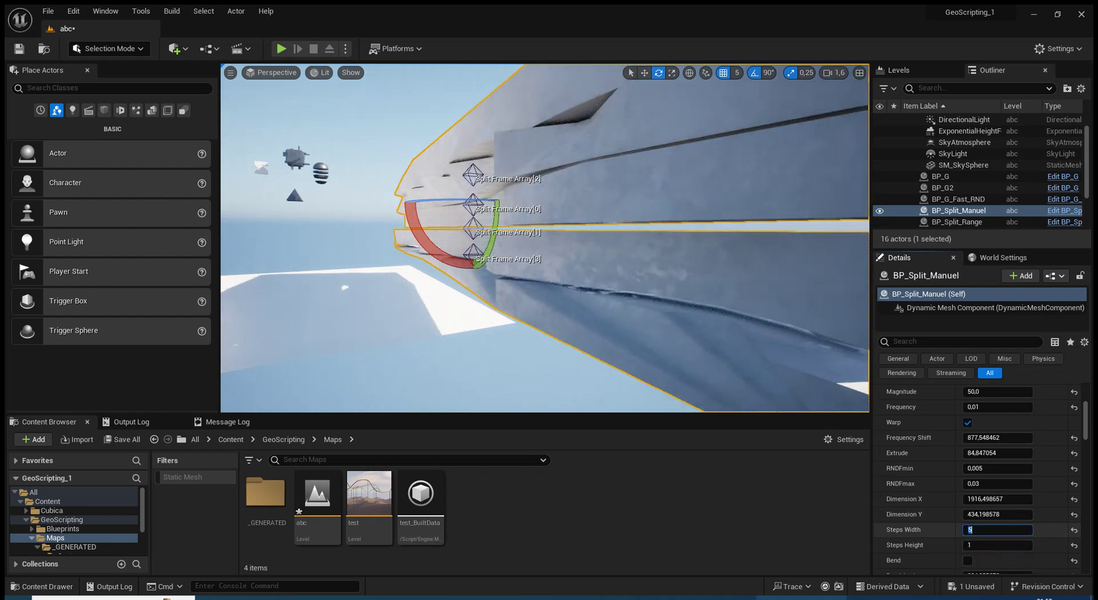
{"action": "type", "text": "15"}
{"action": "key", "text": "Tab"}
{"action": "type", "text": "3"}
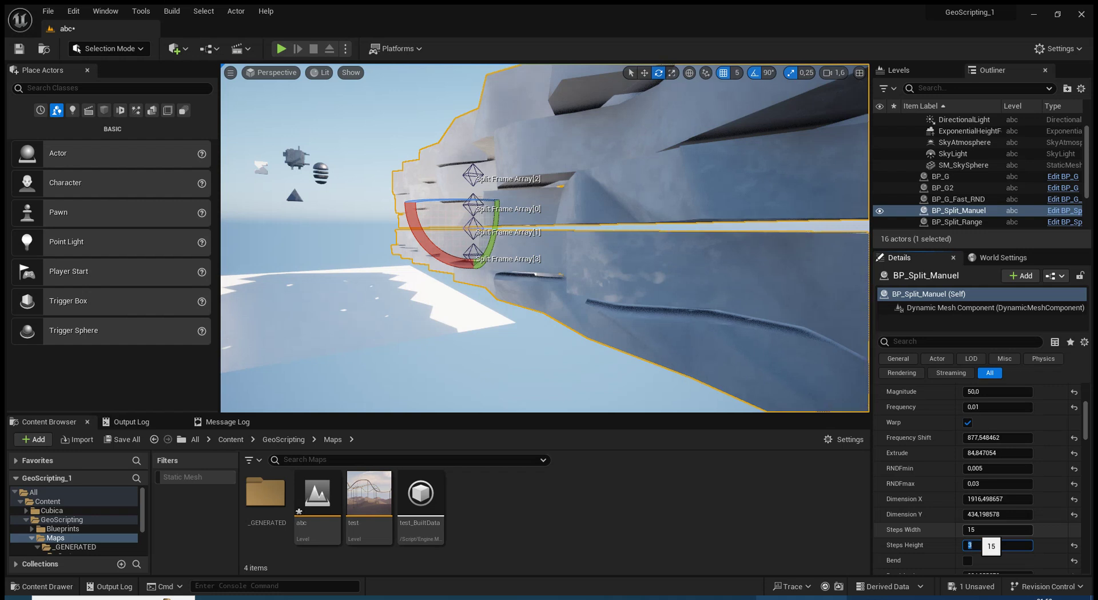
{"action": "key", "text": "Tab"}
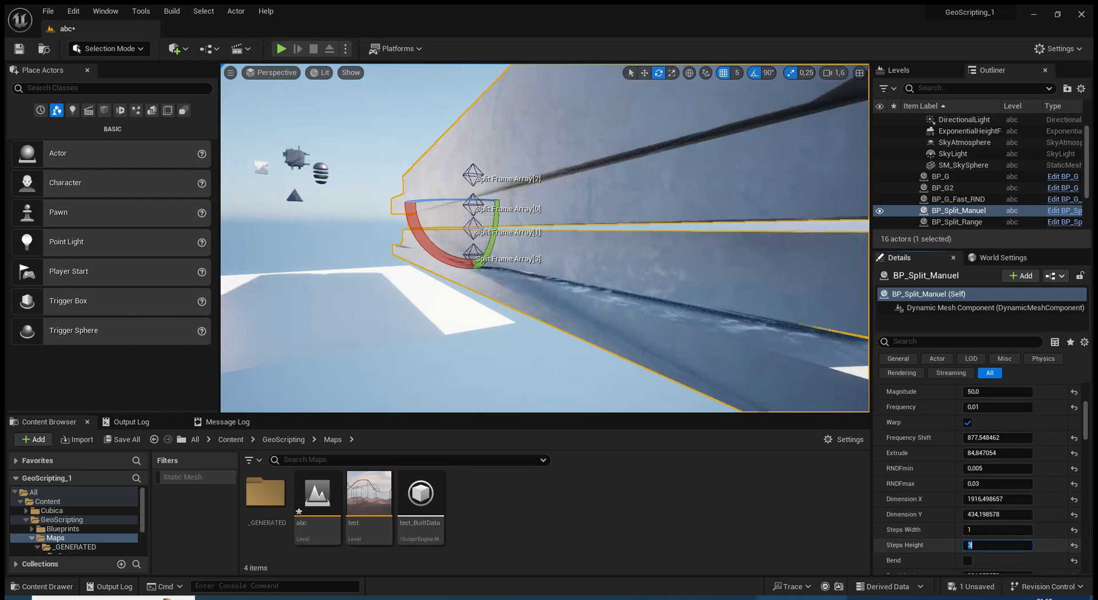
{"action": "type", "text": "10"}
{"action": "key", "text": "Return"}
{"action": "type", "text": "0"}
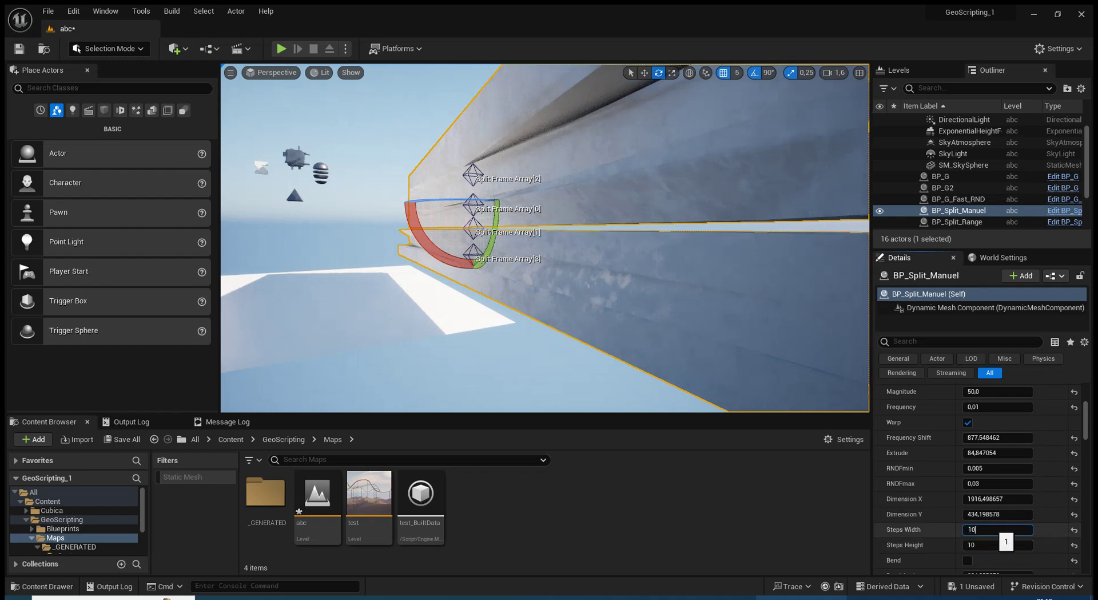
{"action": "key", "text": "Tab"}
{"action": "type", "text": "5"}
{"action": "key", "text": "Return"}
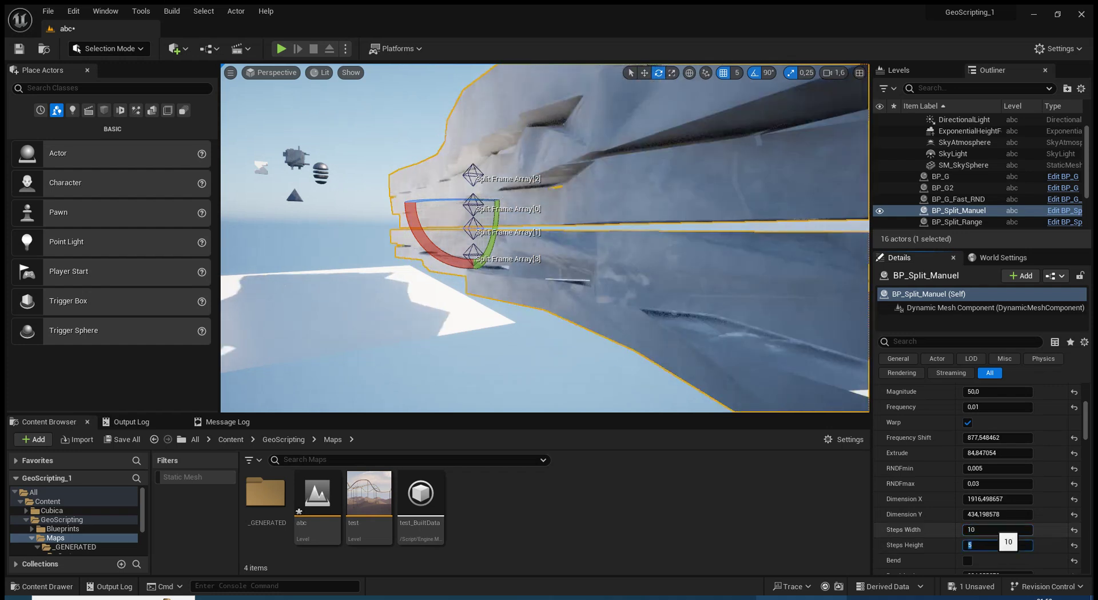
{"action": "type", "text": "15"}
{"action": "key", "text": "Return"}
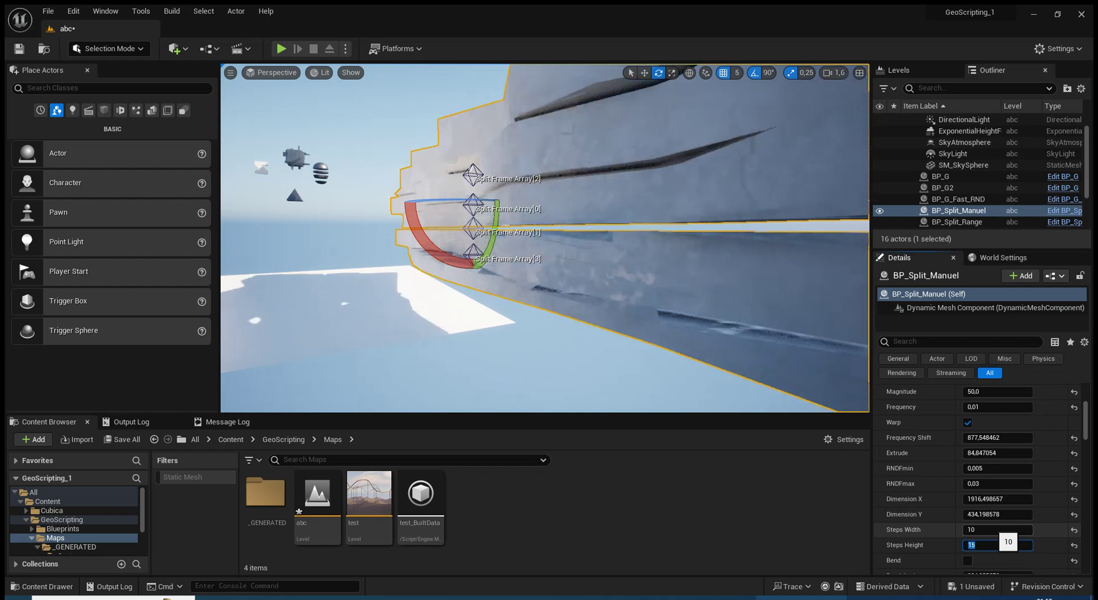
{"action": "key", "text": "Escape"}
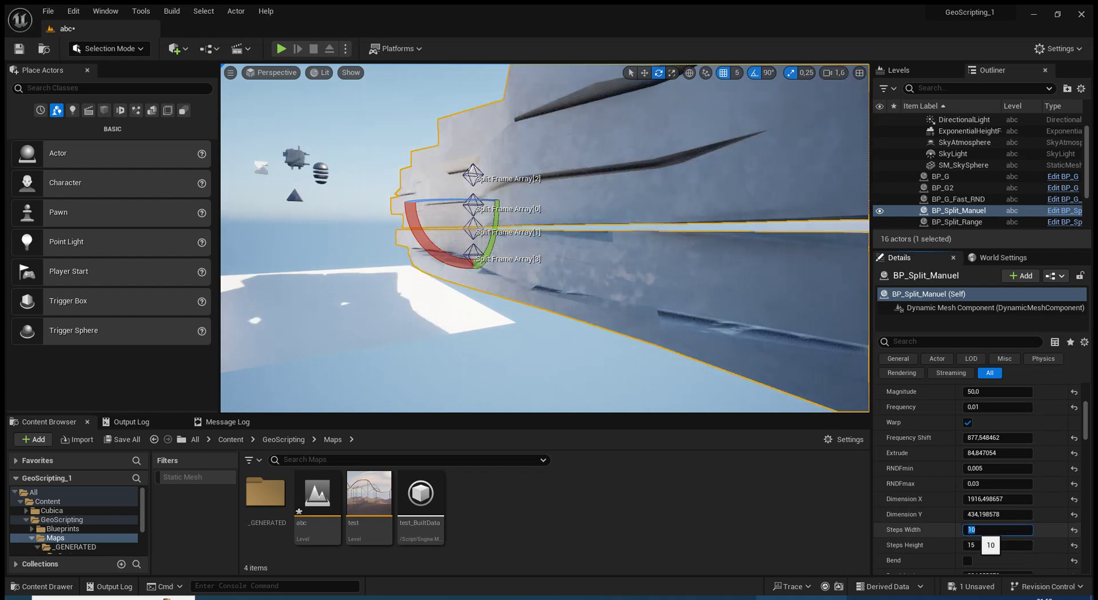
Settle on Steps Width 30 and Steps Height 10.
{"action": "type", "text": "30"}
{"action": "key", "text": "Tab"}
{"action": "type", "text": "0"}
{"action": "key", "text": "Return"}
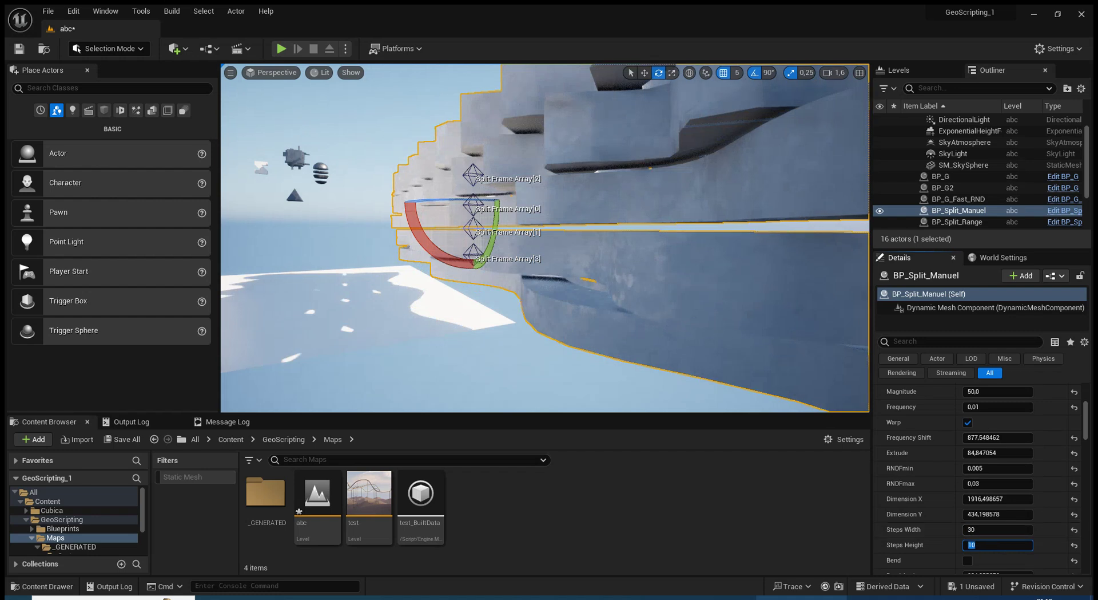
{"action": "left_click_drag", "start_coordinate": [544, 238], "coordinate": [545, 238], "text": "alt"}
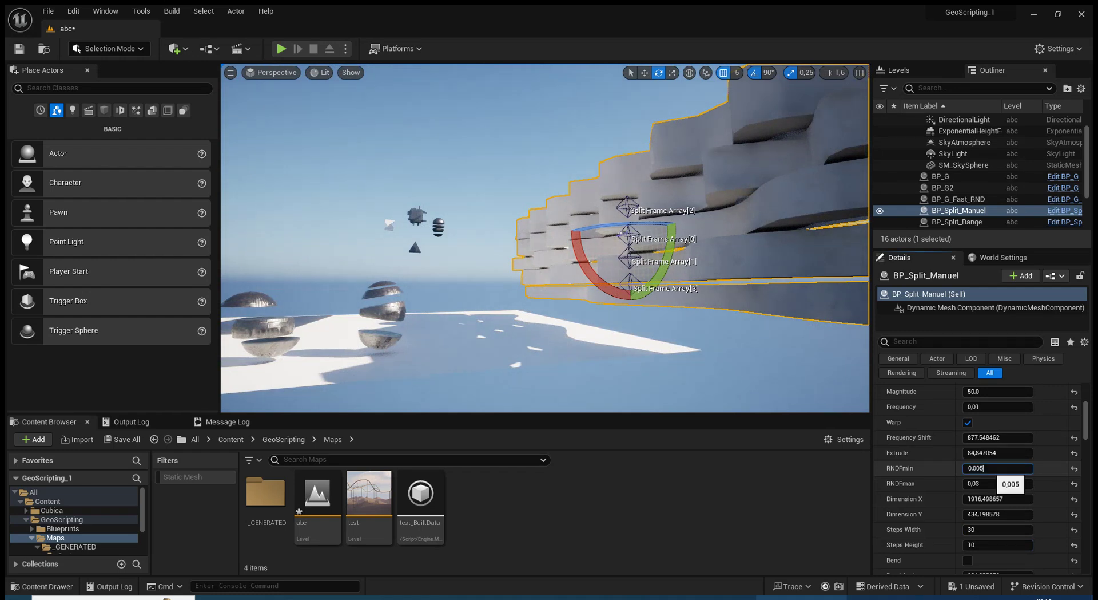
Set RNDFmin to 0.003 and RNDFmax to 0.05, then inspect the stepped wall.
{"action": "key", "text": "BackSpace"}
{"action": "type", "text": "1"}
{"action": "key", "text": "Return"}
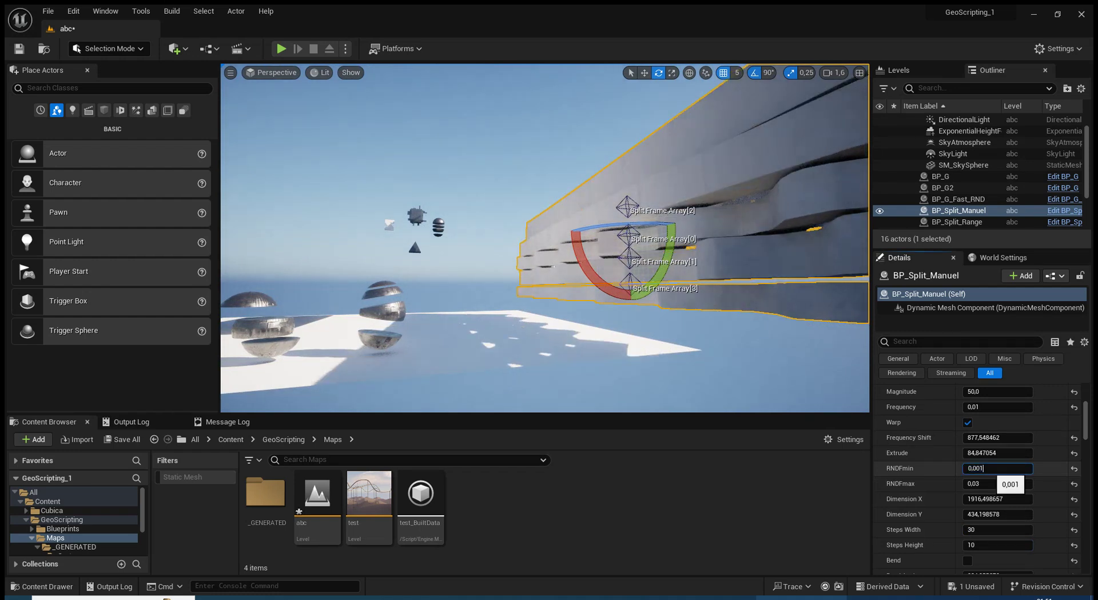
{"action": "key", "text": "Return"}
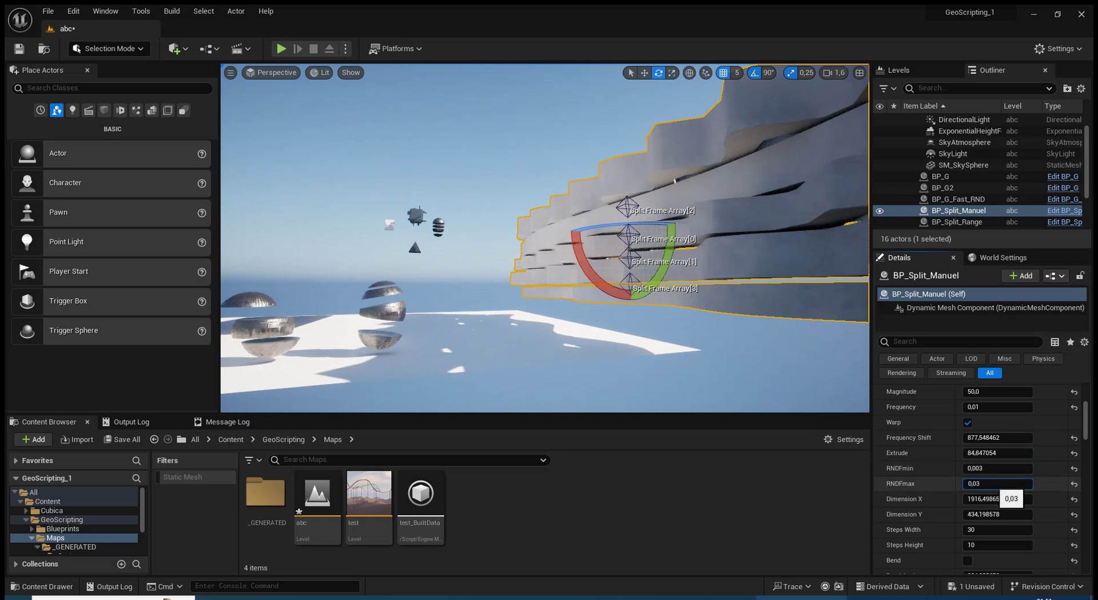
{"action": "type", "text": "0,05"}
{"action": "key", "text": "Return"}
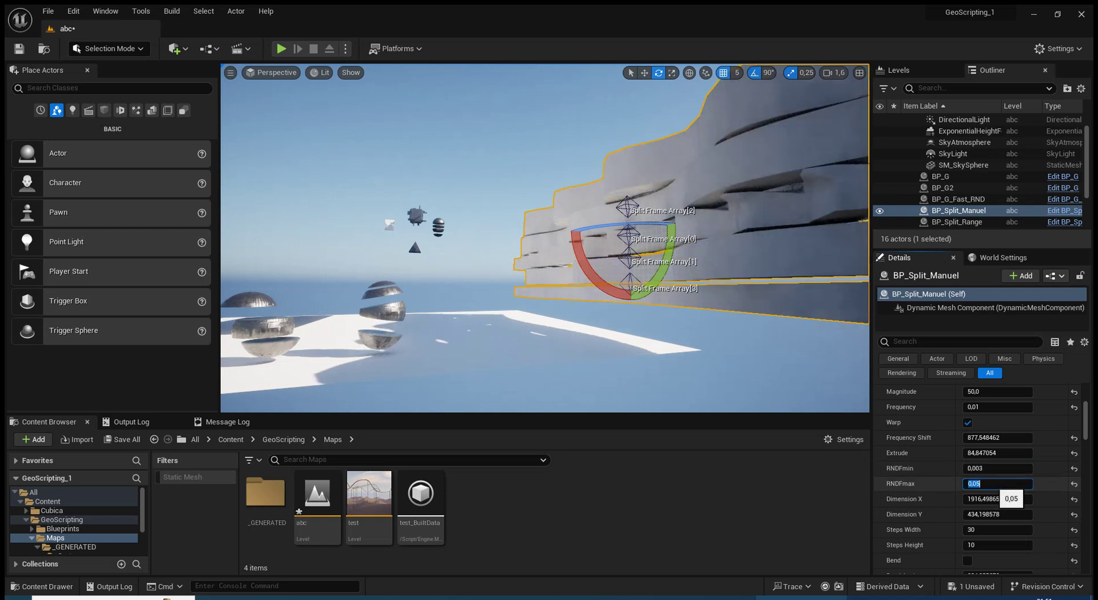
{"action": "right_click_drag", "start_coordinate": [629, 67], "coordinate": [572, 74]}
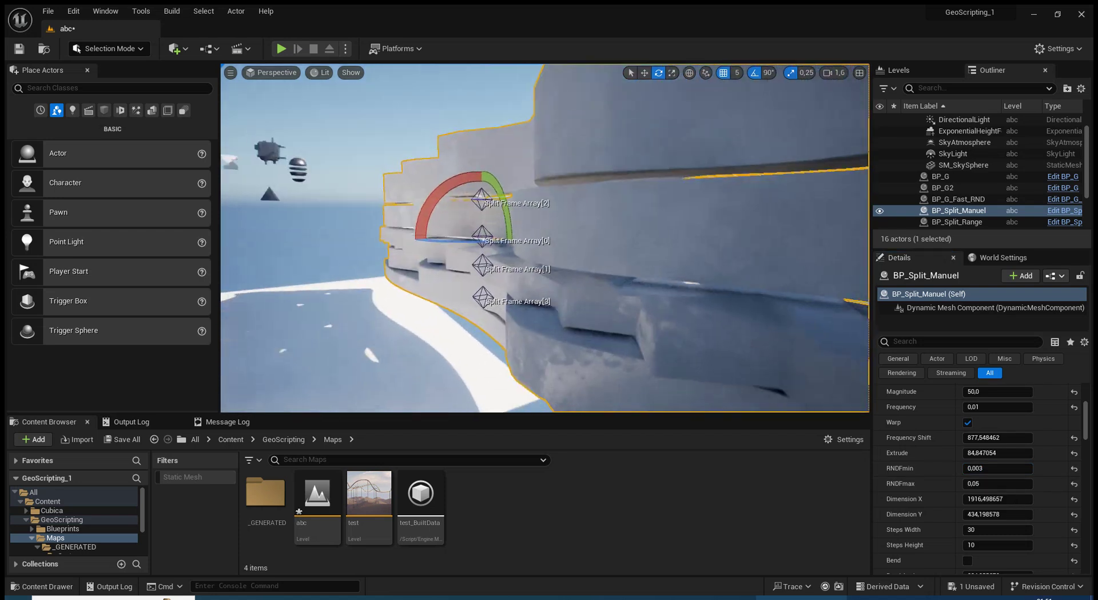
{"action": "right_click_drag", "start_coordinate": [545, 237], "coordinate": [515, 240]}
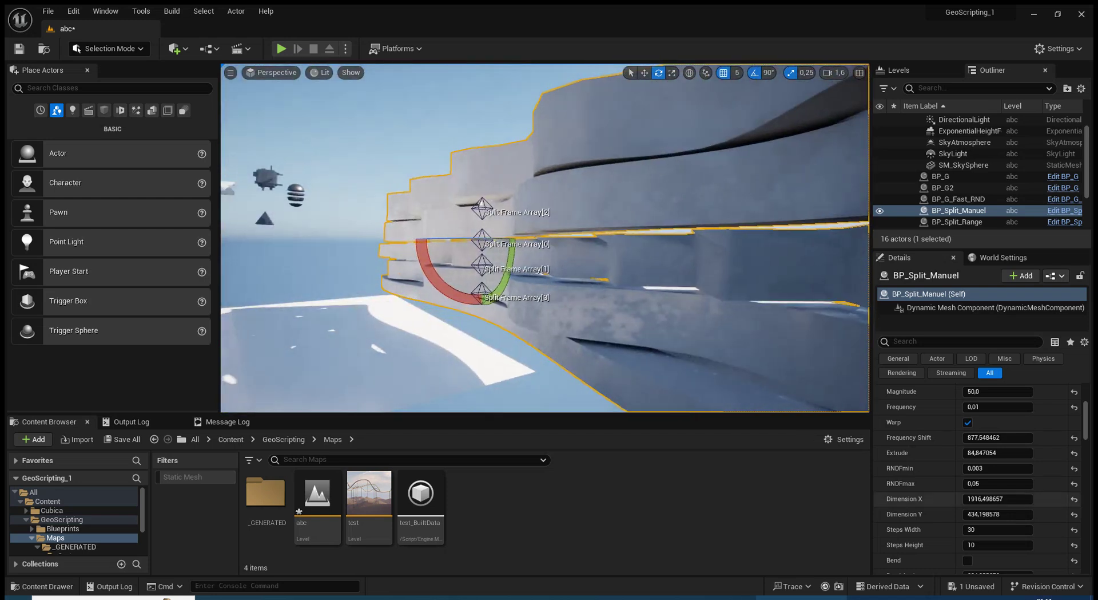
Enable Bend and move the Bend Orientation gizmo to reshape the wall's curve.
{"action": "scroll", "coordinate": [976, 479], "scroll_direction": "down", "scroll_amount": 1}
{"action": "left_click", "coordinate": [968, 542]}
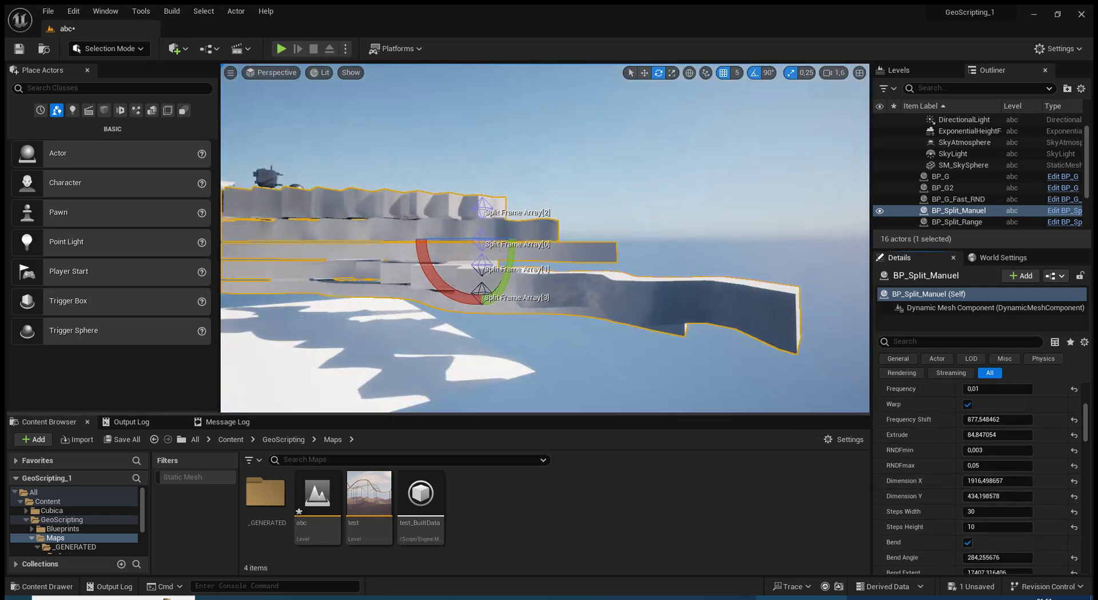
{"action": "mouse_move", "coordinate": [544, 237]}
{"action": "right_mouse_down"}
{"action": "mouse_move", "coordinate": [515, 246]}
{"action": "mouse_move", "coordinate": [514, 229]}
{"action": "right_mouse_up"}
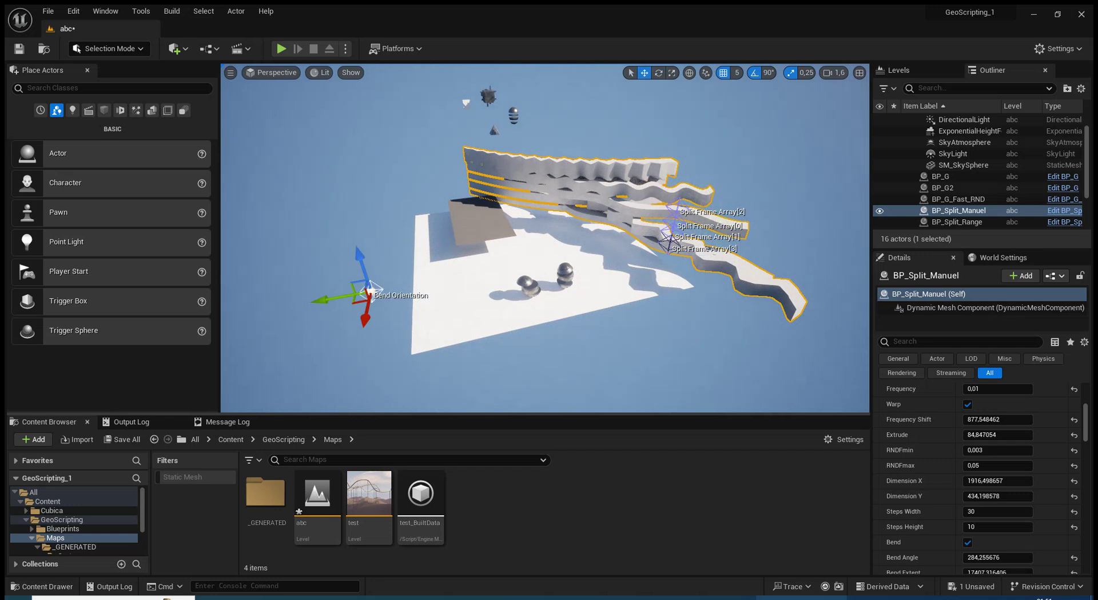
{"action": "left_click_drag", "start_coordinate": [373, 288], "coordinate": [652, 258]}
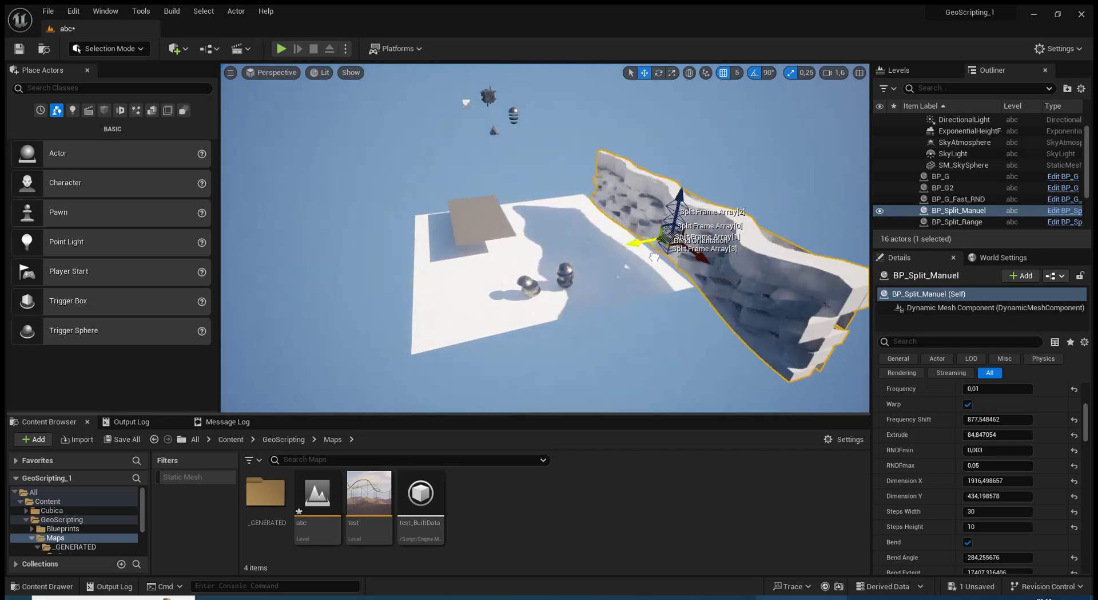
{"action": "right_click_drag", "start_coordinate": [651, 257], "coordinate": [606, 251]}
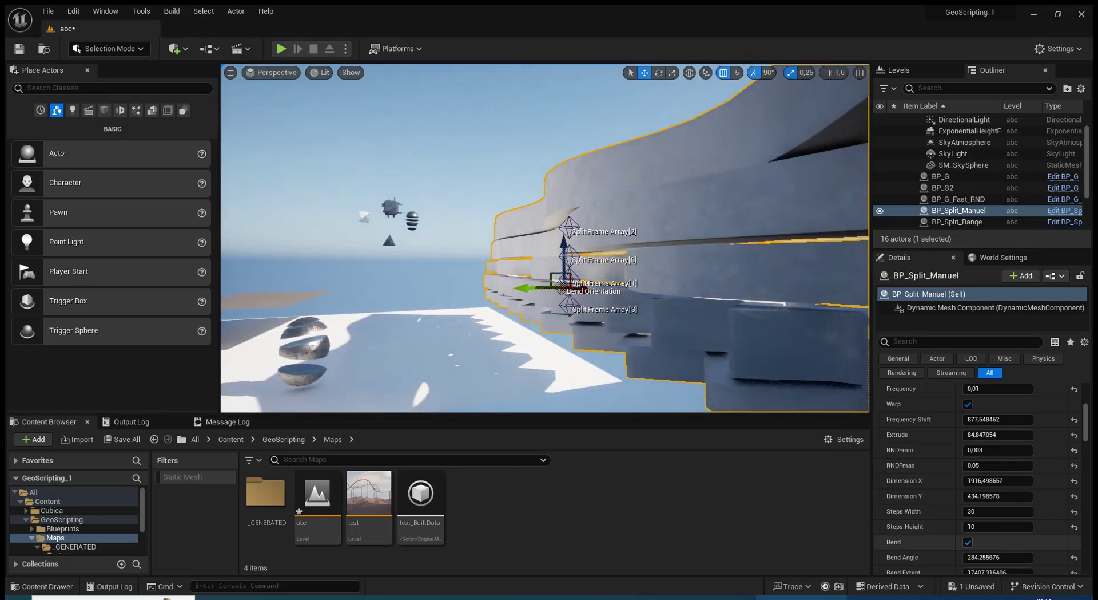
Compare bent and straight versions, leaving Bend unchecked.
{"action": "left_click", "coordinate": [968, 542]}
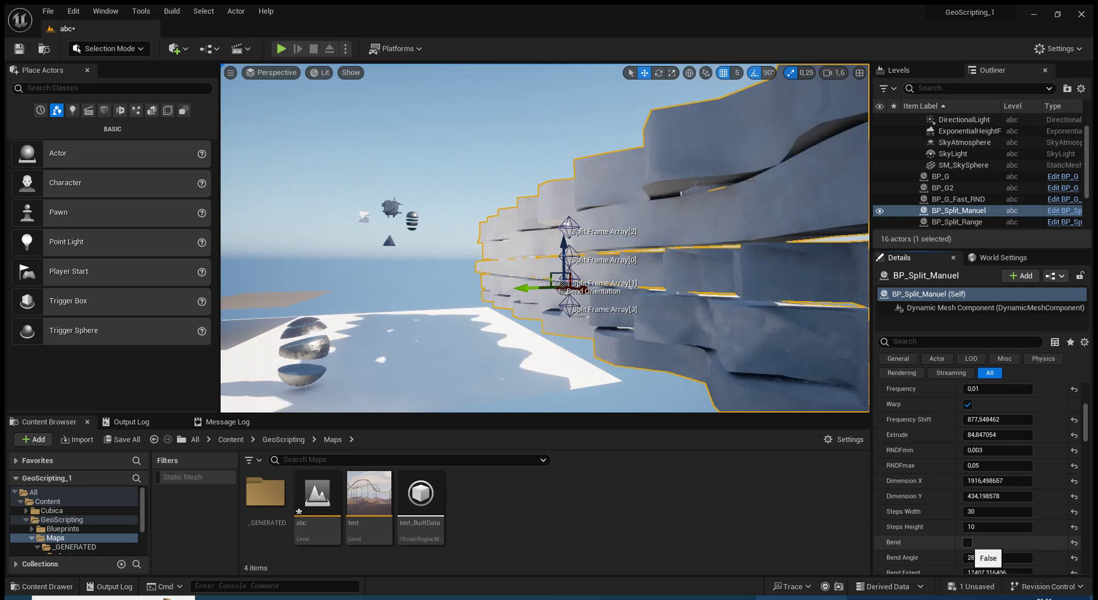
{"action": "left_click", "coordinate": [968, 541]}
{"action": "left_click", "coordinate": [968, 542]}
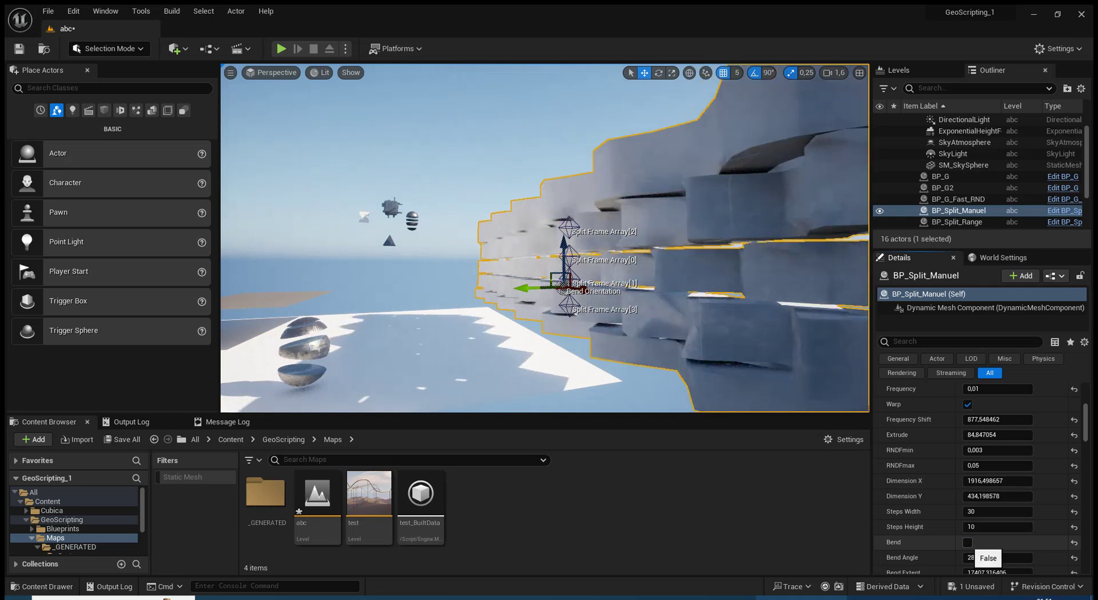
{"action": "scroll", "coordinate": [981, 478], "scroll_direction": "down", "scroll_amount": 4}
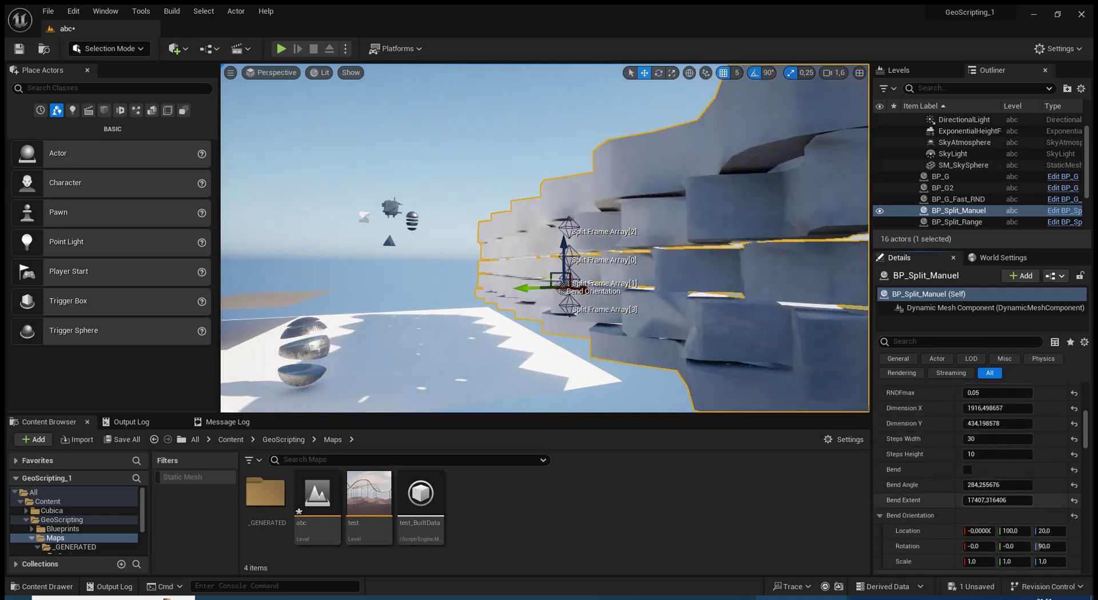
Set RNDFmax to 0.005 and scrub Extrude up to about 122.54.
{"action": "scroll", "coordinate": [982, 478], "scroll_direction": "up", "scroll_amount": 3}
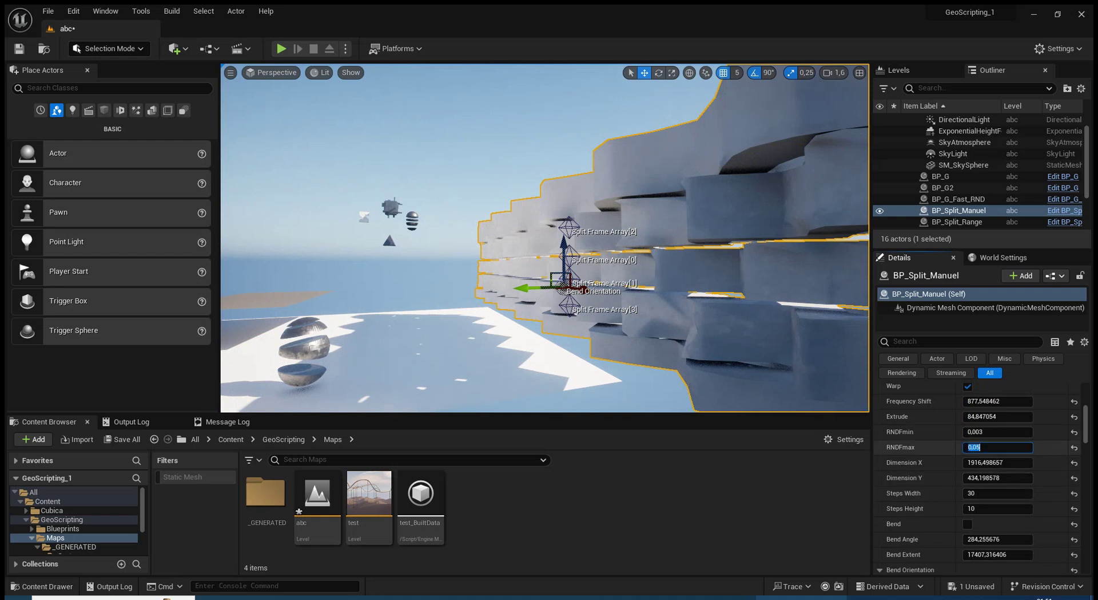
{"action": "type", "text": "5"}
{"action": "key", "text": "Return"}
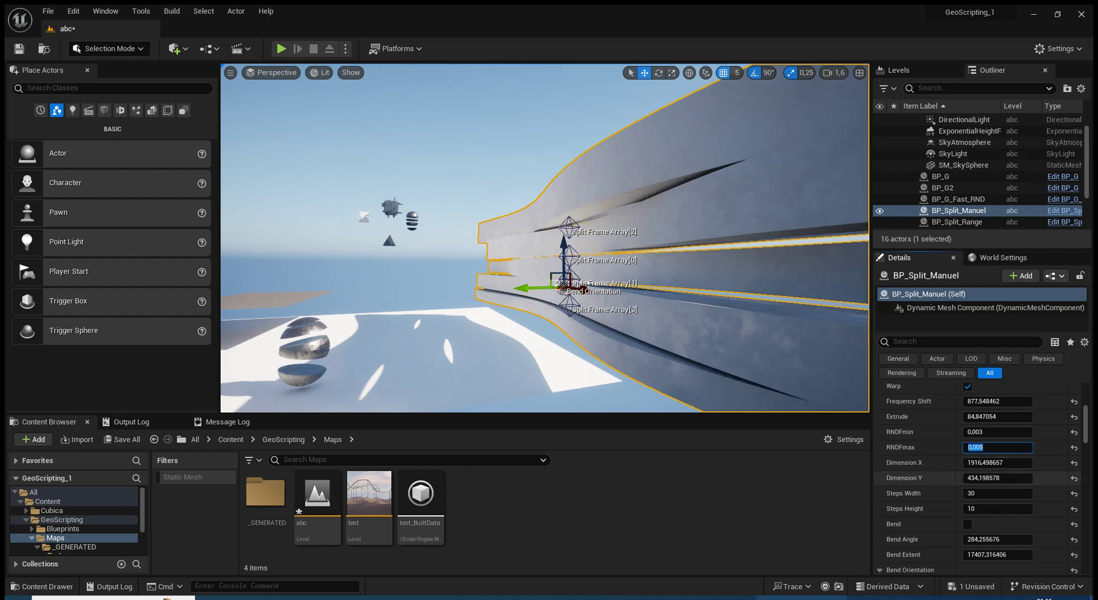
{"action": "scroll", "coordinate": [982, 478], "scroll_direction": "up", "scroll_amount": 2}
{"action": "type", "text": "1,005"}
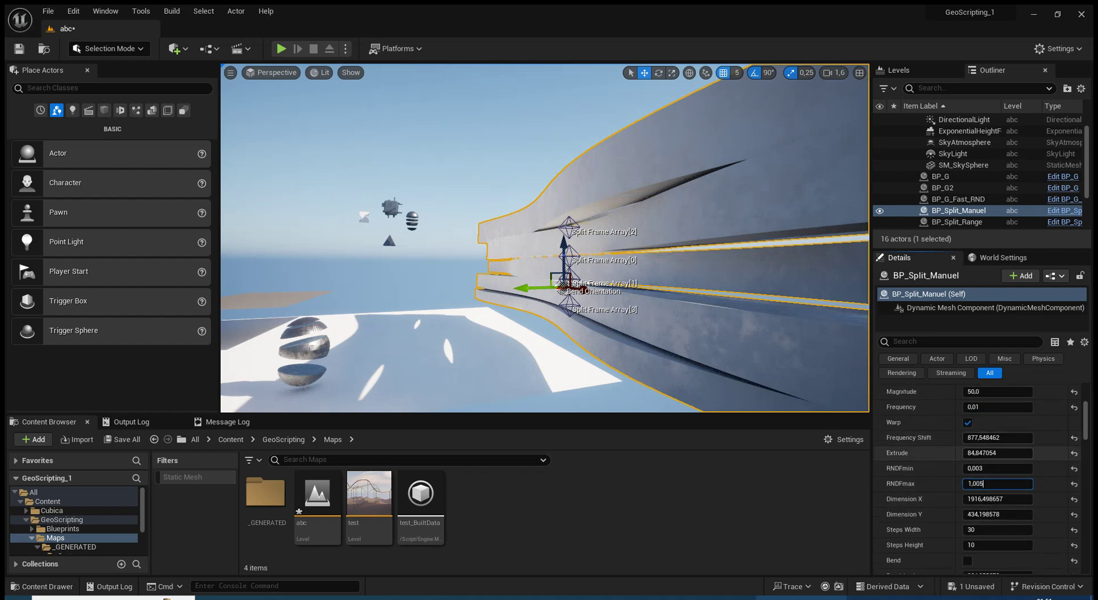
{"action": "mouse_move", "coordinate": [995, 453]}
{"action": "left_mouse_down"}
{"action": "mouse_move", "coordinate": [1024, 453]}
{"action": "mouse_move", "coordinate": [999, 452]}
{"action": "left_mouse_up"}
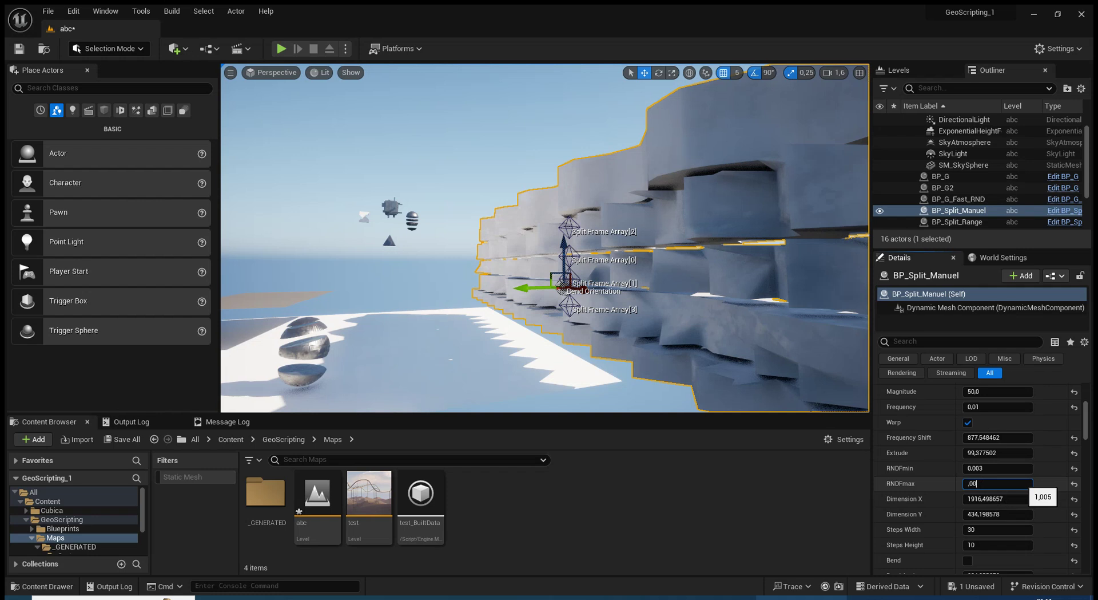
{"action": "type", "text": "5"}
{"action": "key", "text": "Return"}
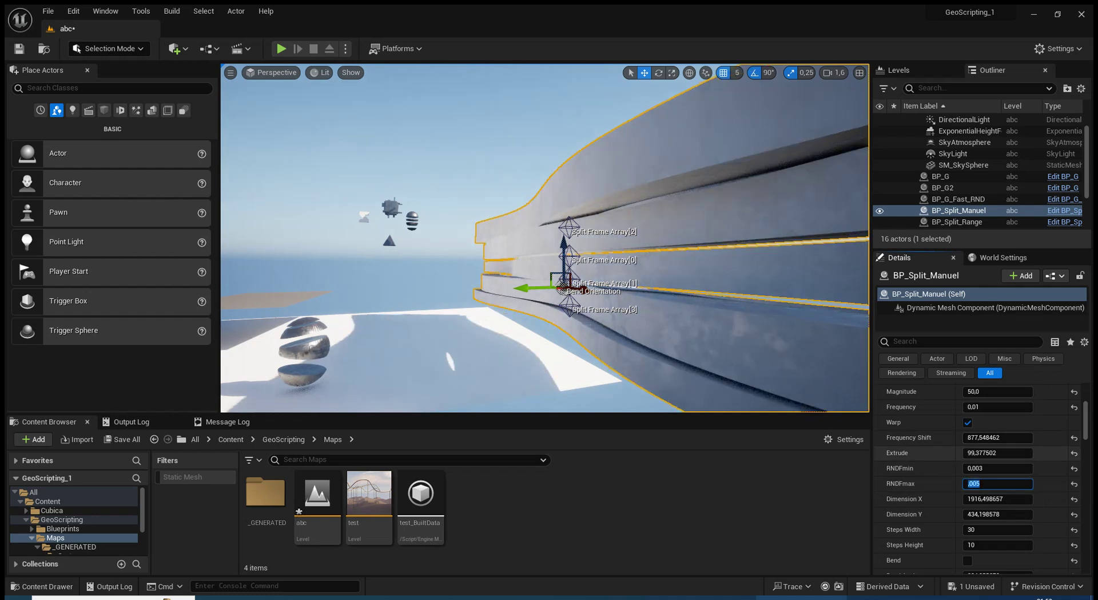
{"action": "mouse_move", "coordinate": [998, 452]}
{"action": "left_mouse_down"}
{"action": "mouse_move", "coordinate": [1030, 453]}
{"action": "mouse_move", "coordinate": [1014, 452]}
{"action": "left_mouse_up"}
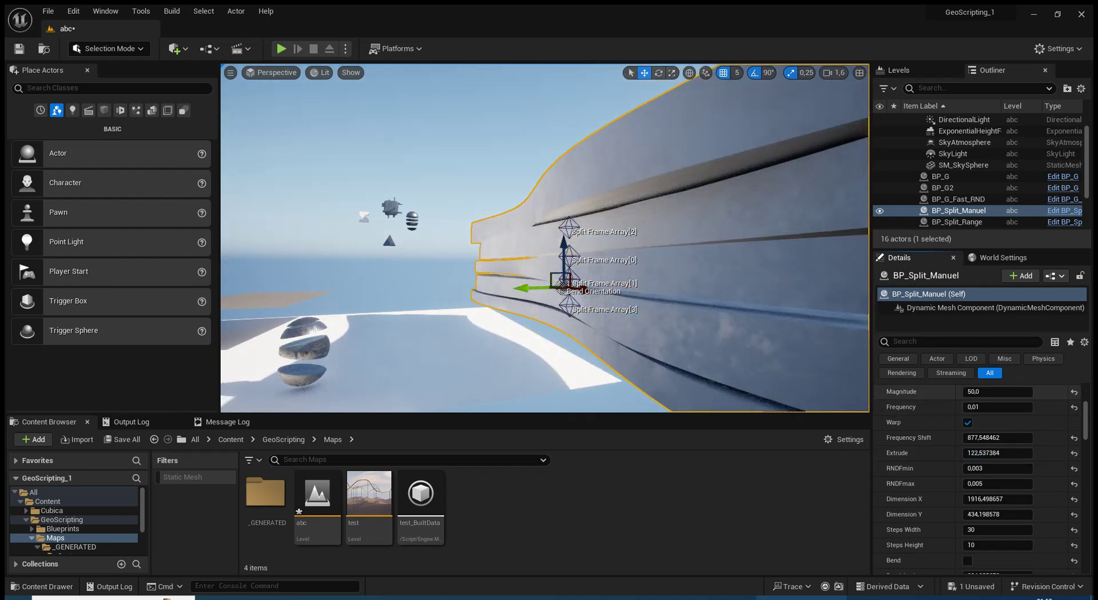
Scrub warp Magnitude up to about 88, then down to 46.101044.
{"action": "left_click_drag", "start_coordinate": [999, 391], "coordinate": [981, 391]}
{"action": "left_click_drag", "start_coordinate": [998, 392], "coordinate": [1030, 392]}
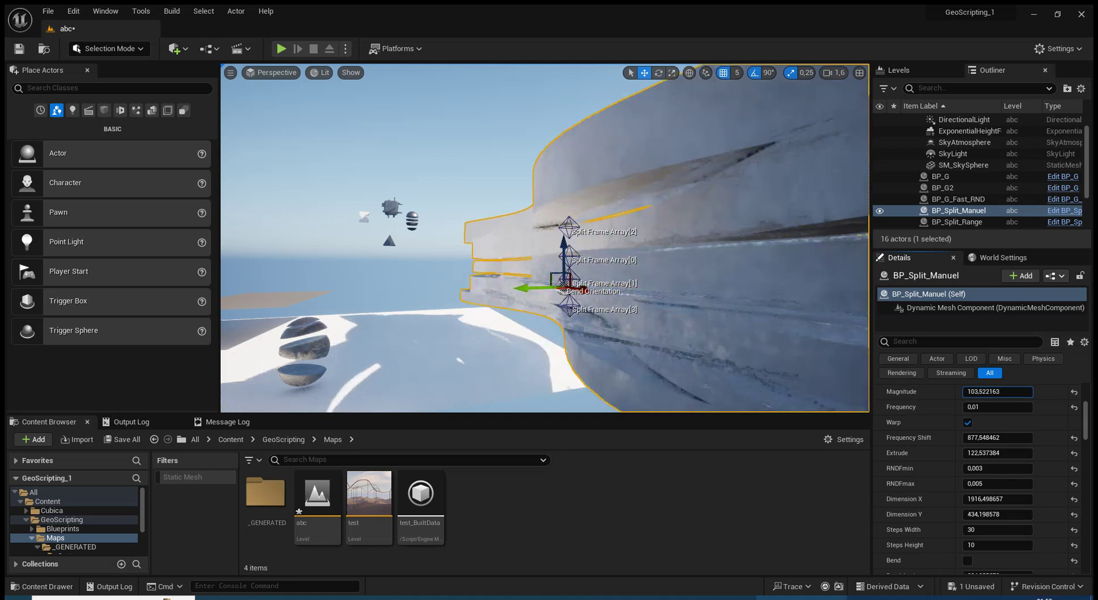
{"action": "right_click_drag", "start_coordinate": [543, 237], "coordinate": [572, 241]}
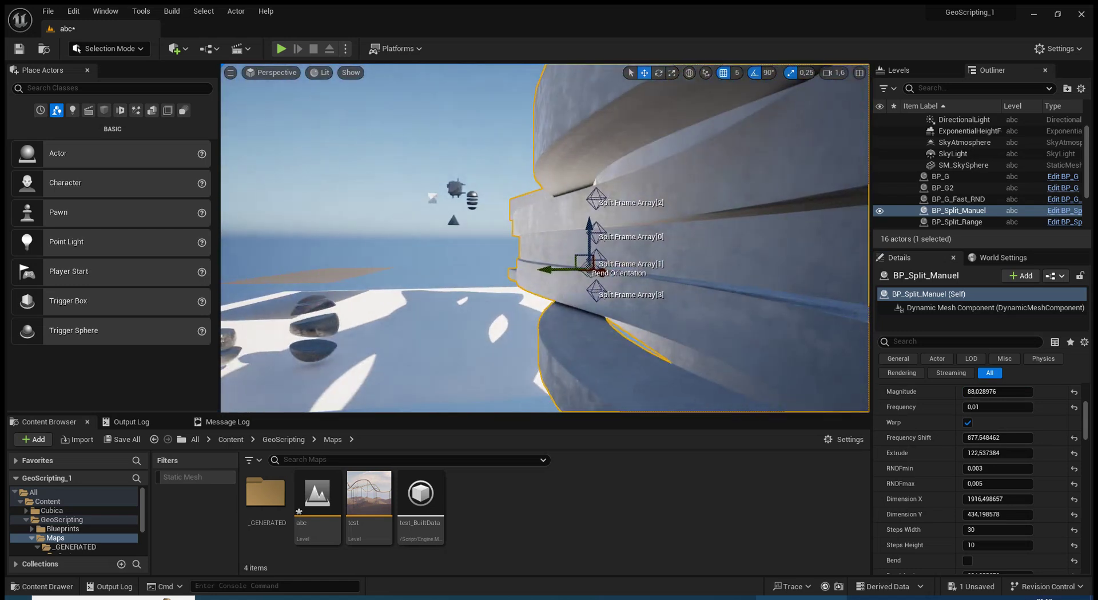
{"action": "scroll", "coordinate": [972, 467], "scroll_direction": "up", "scroll_amount": 3}
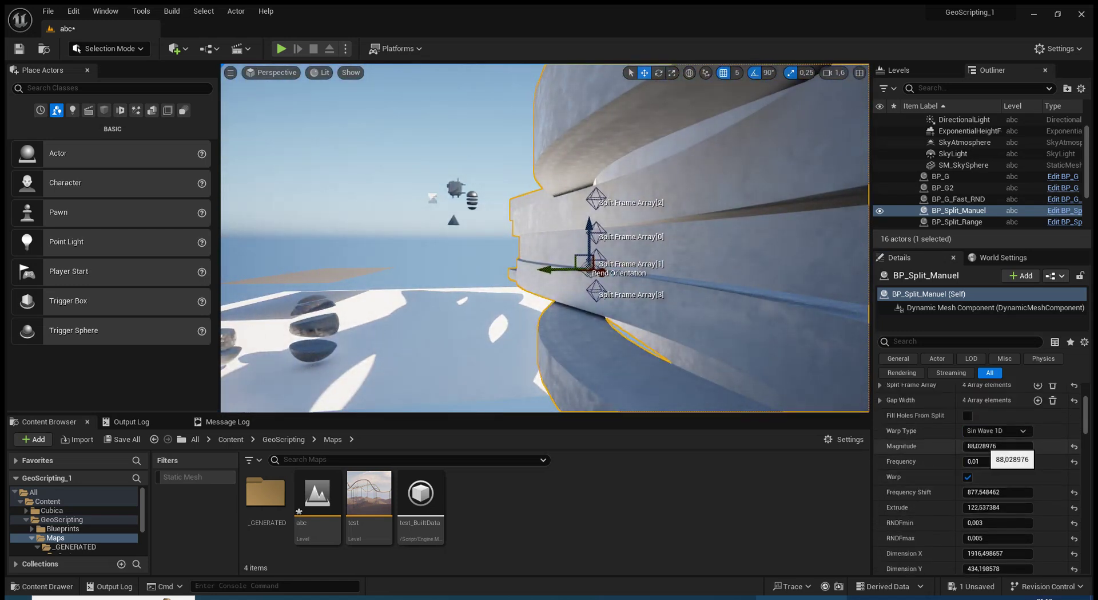
{"action": "left_click_drag", "start_coordinate": [998, 446], "coordinate": [972, 446]}
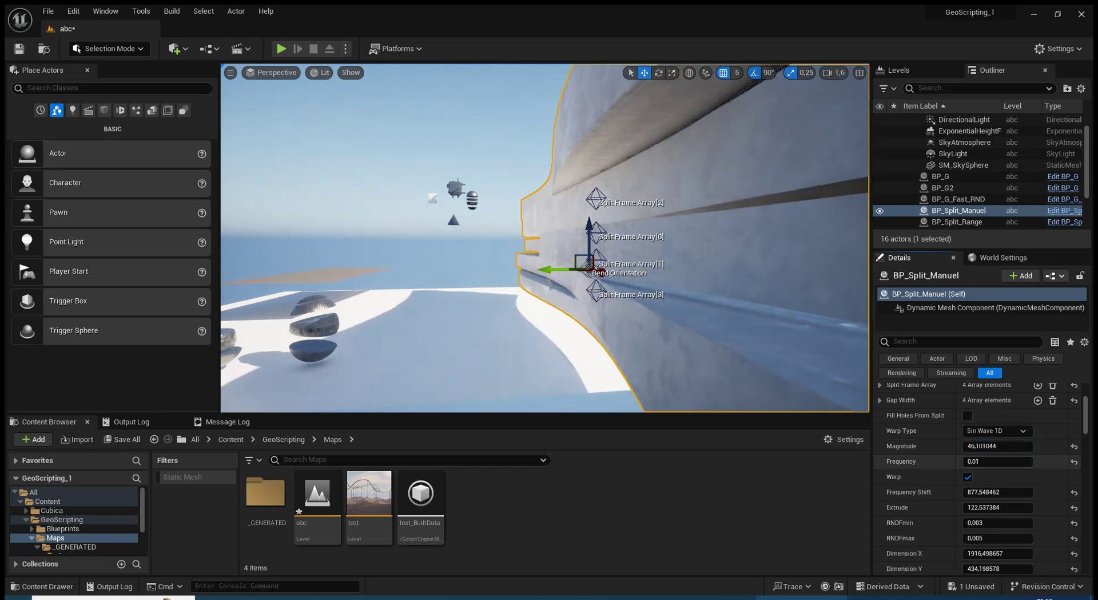
{"action": "scroll", "coordinate": [972, 475], "scroll_direction": "down", "scroll_amount": 6}
{"action": "scroll", "coordinate": [973, 480], "scroll_direction": "up", "scroll_amount": 5}
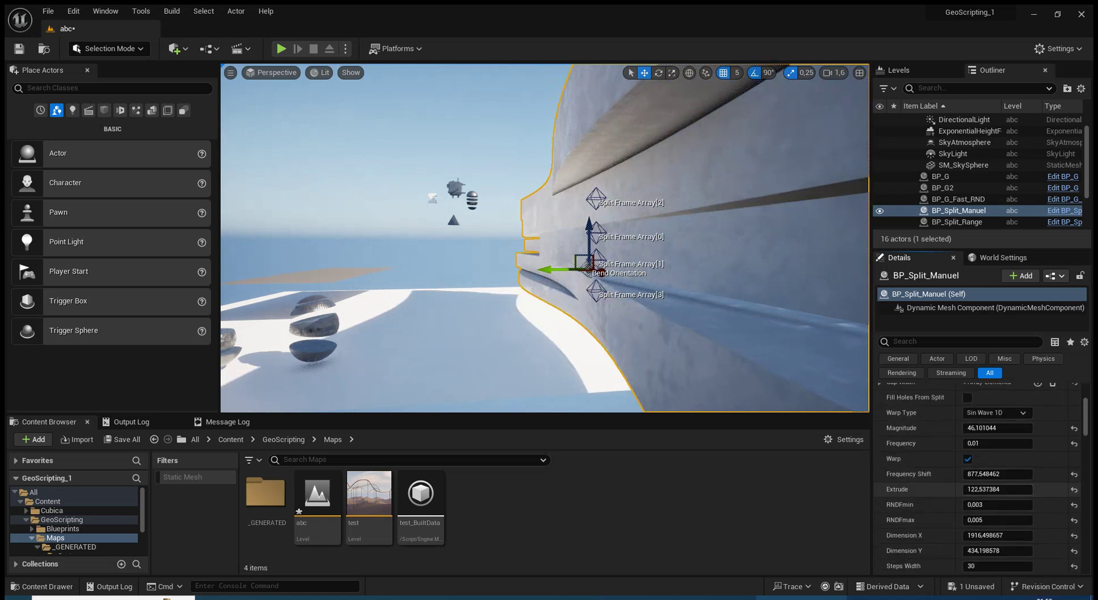
{"action": "scroll", "coordinate": [998, 487], "scroll_direction": "down", "scroll_amount": 1}
{"action": "scroll", "coordinate": [999, 486], "scroll_direction": "down", "scroll_amount": 3}
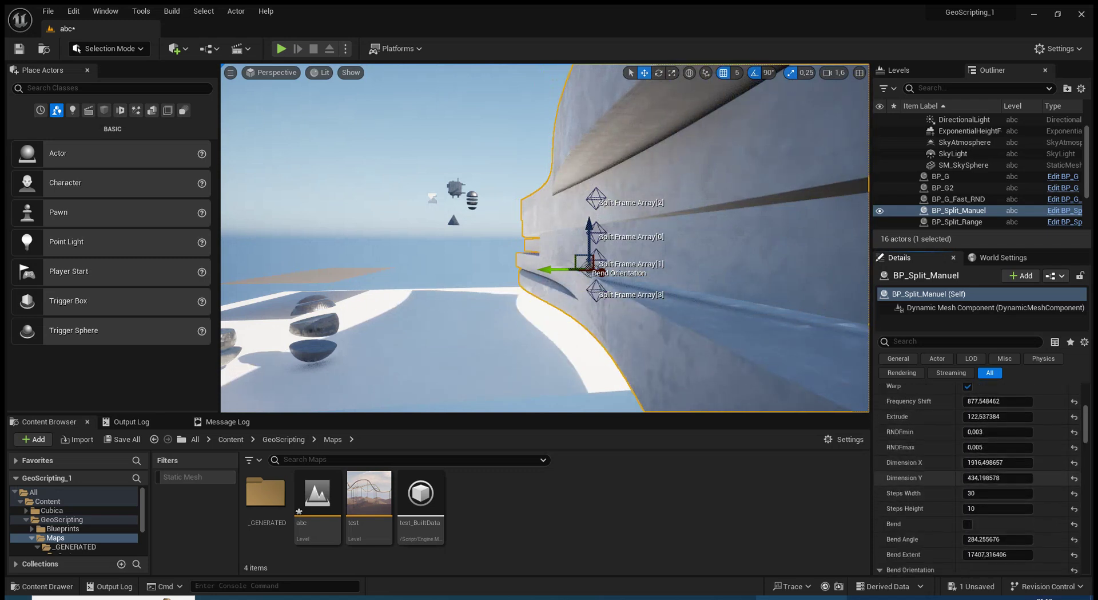
Scrub the wall's Dimension X out to about 7103.68 and Dimension Y to about 494.12.
{"action": "left_click_drag", "start_coordinate": [999, 462], "coordinate": [972, 462]}
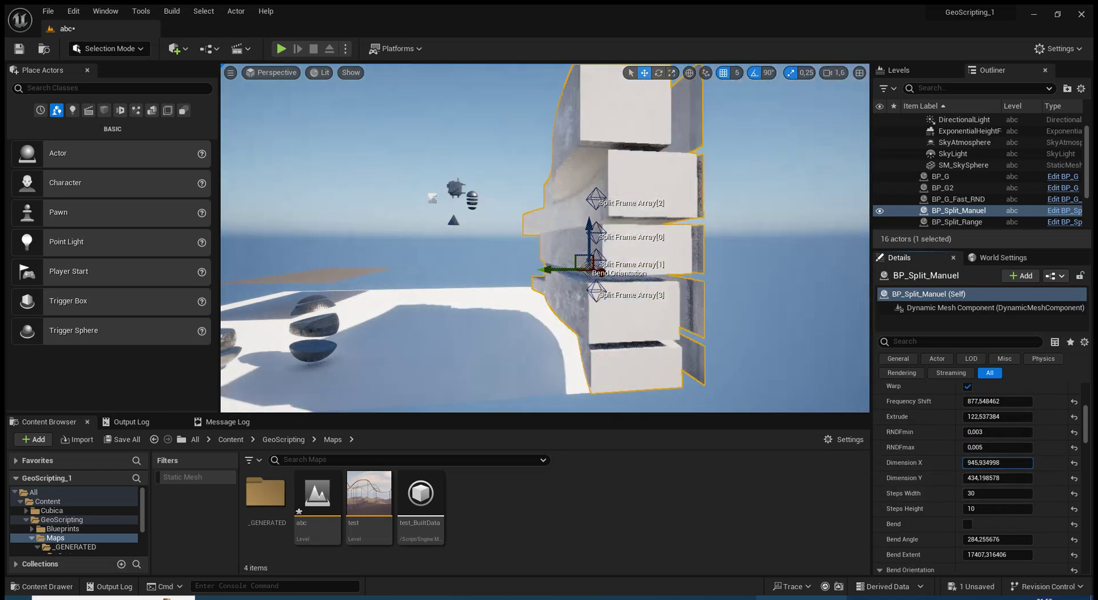
{"action": "mouse_move", "coordinate": [544, 257]}
{"action": "right_mouse_down"}
{"action": "mouse_move", "coordinate": [600, 257]}
{"action": "mouse_move", "coordinate": [578, 252]}
{"action": "right_mouse_up"}
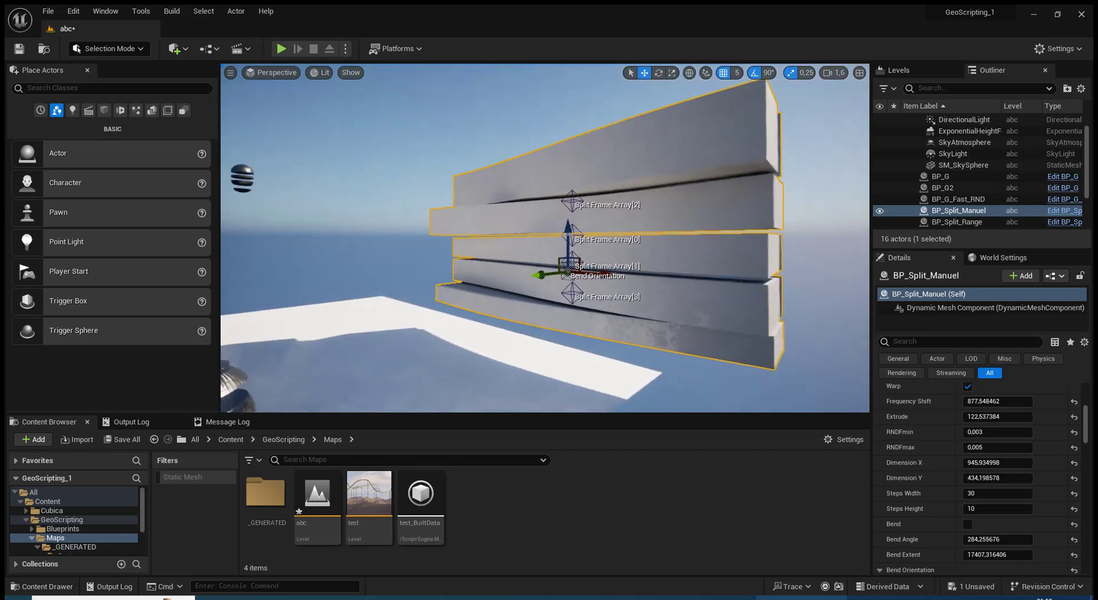
{"action": "left_click_drag", "start_coordinate": [998, 478], "coordinate": [1030, 478]}
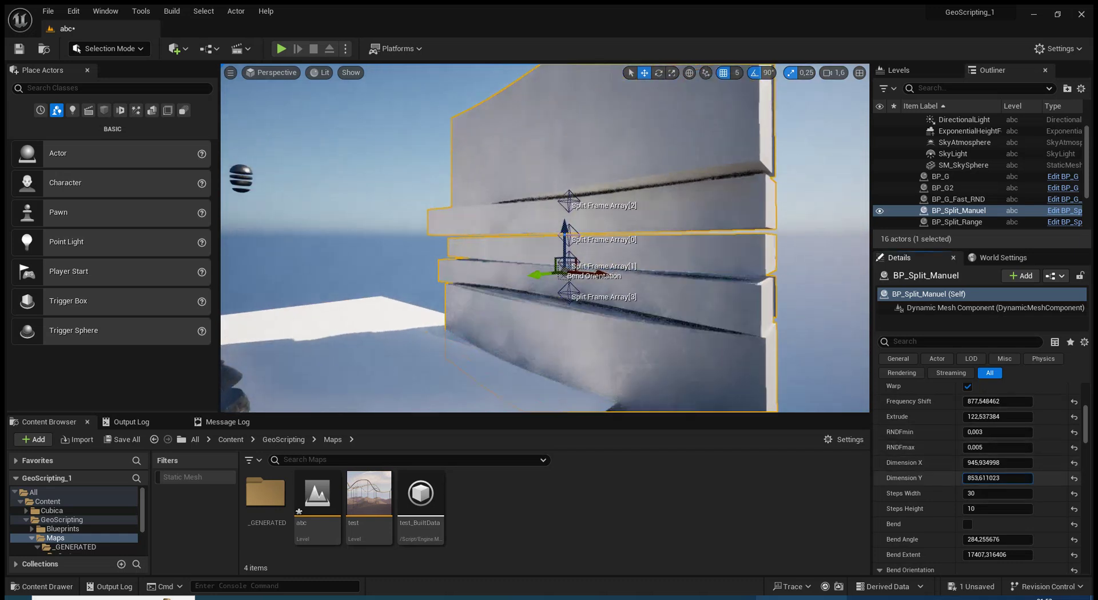
{"action": "right_click_drag", "start_coordinate": [543, 258], "coordinate": [573, 252]}
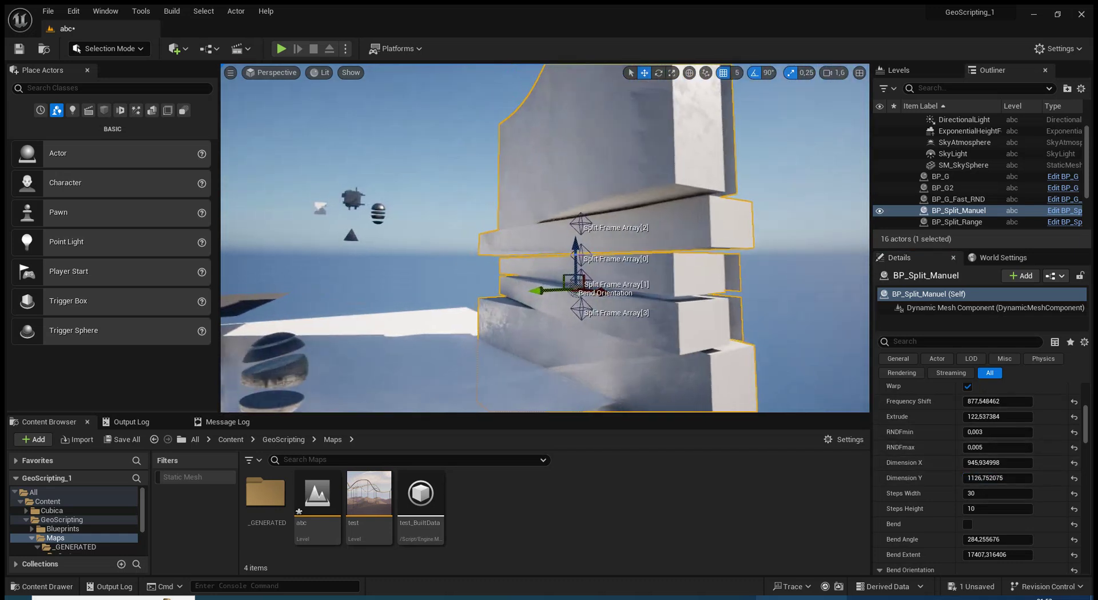
{"action": "left_click_drag", "start_coordinate": [999, 462], "coordinate": [1029, 462]}
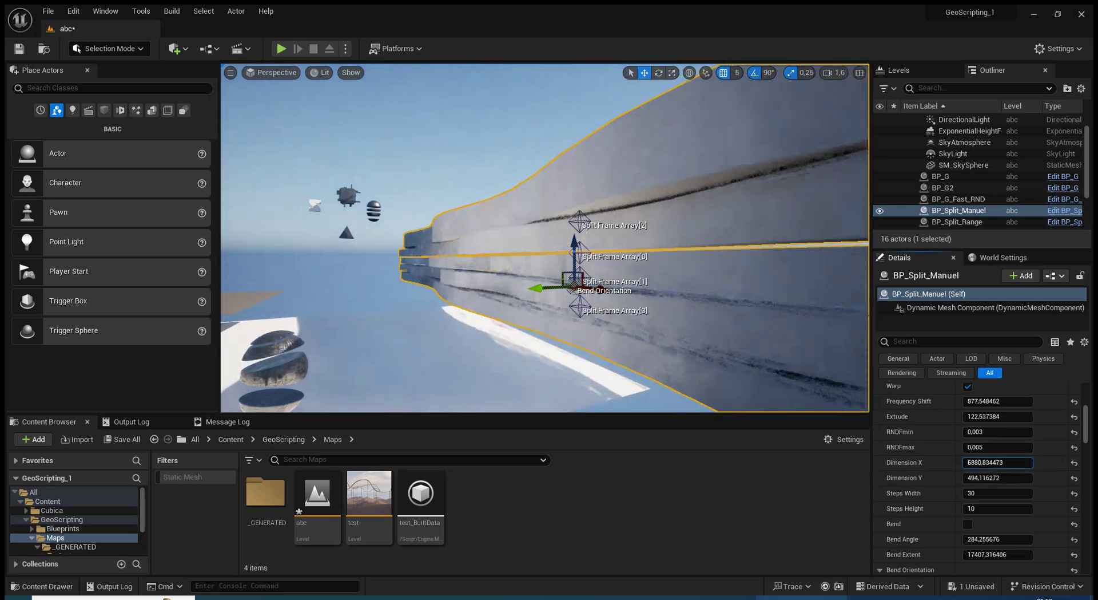
{"action": "right_click_drag", "start_coordinate": [544, 258], "coordinate": [567, 252]}
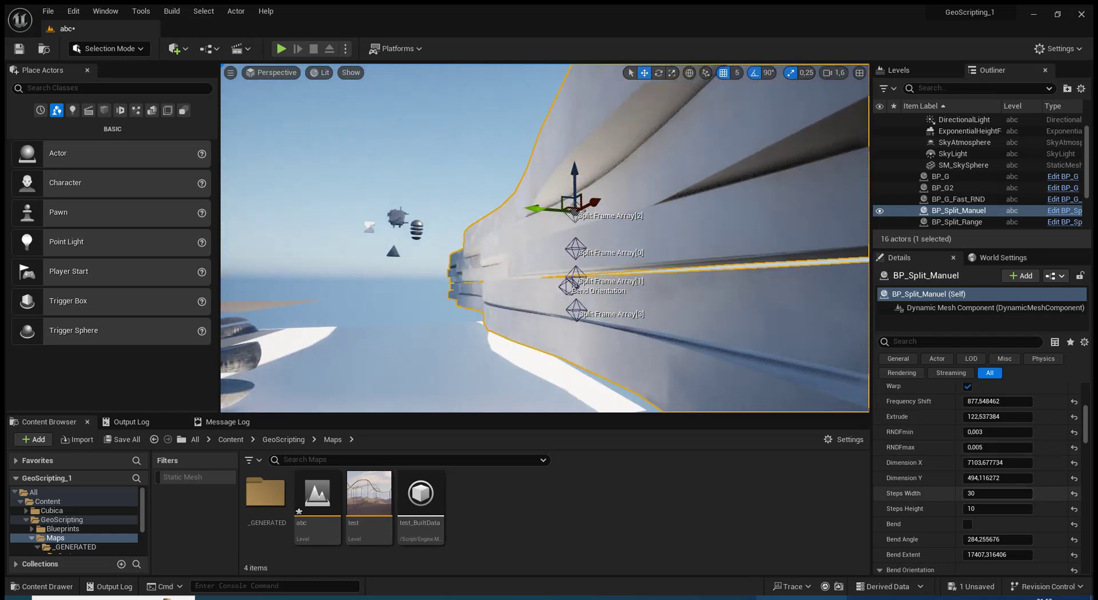
Enter gap widths for the wall's splits, with the second gap at 6 and the third at 15.
{"action": "scroll", "coordinate": [979, 475], "scroll_direction": "up", "scroll_amount": 2}
{"action": "scroll", "coordinate": [978, 475], "scroll_direction": "up", "scroll_amount": 2}
{"action": "scroll", "coordinate": [979, 475], "scroll_direction": "up", "scroll_amount": 2}
{"action": "scroll", "coordinate": [978, 475], "scroll_direction": "up", "scroll_amount": 2}
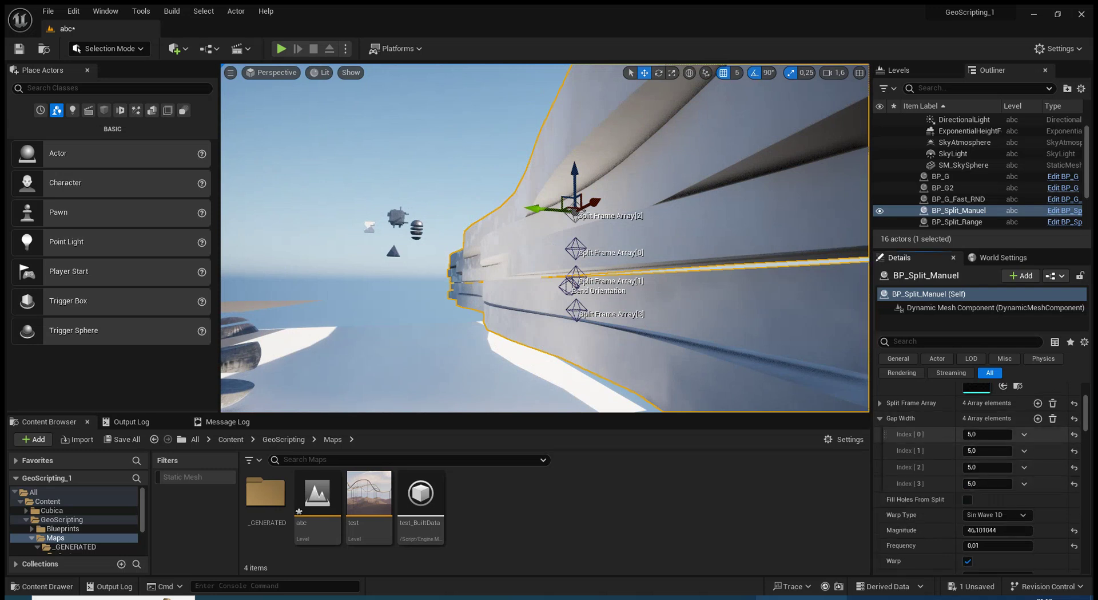
{"action": "type", "text": "0"}
{"action": "key", "text": "Return"}
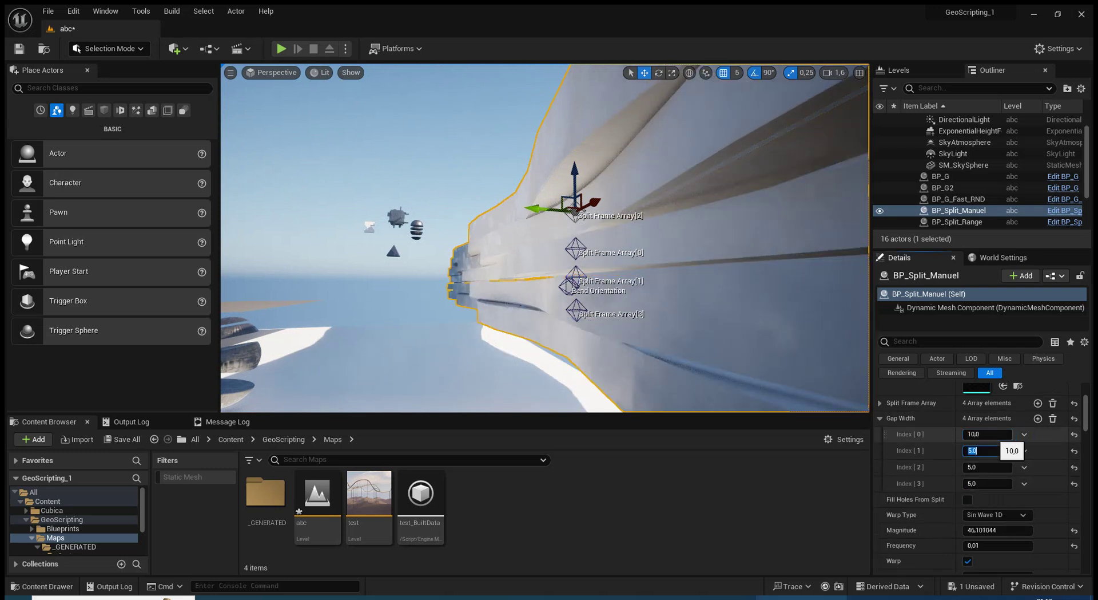
{"action": "type", "text": "10"}
{"action": "key", "text": "Return"}
{"action": "type", "text": "1"}
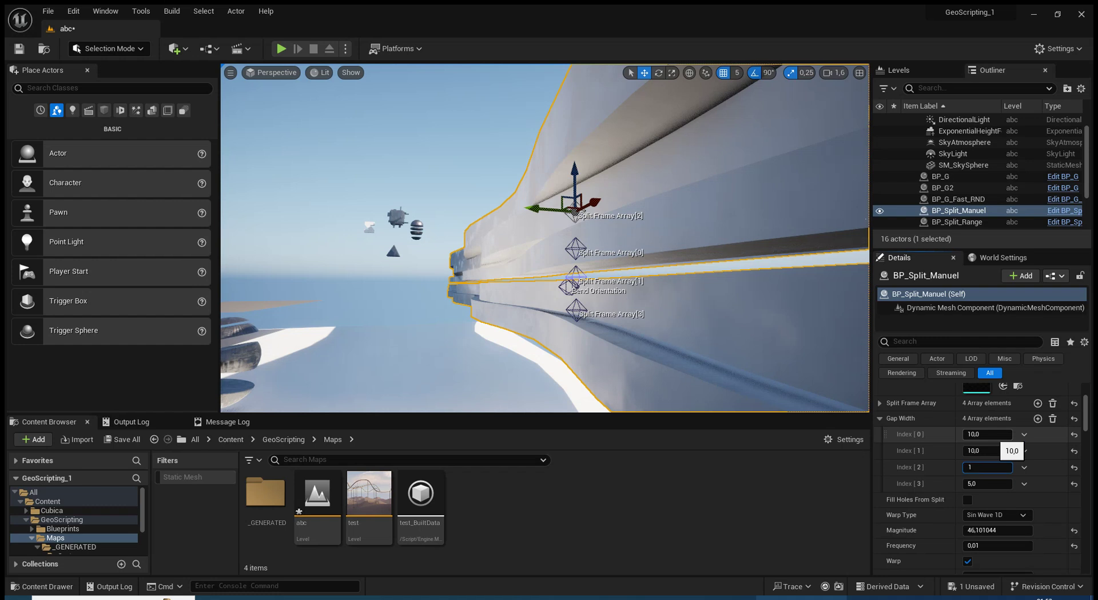
{"action": "type", "text": "5"}
{"action": "key", "text": "Return"}
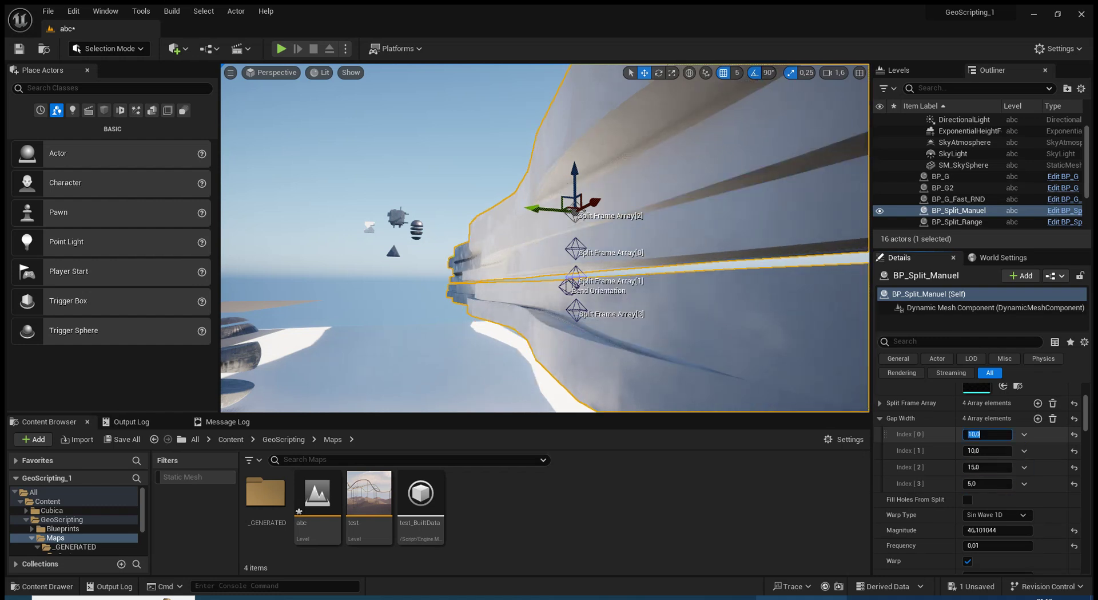
{"action": "type", "text": "25"}
{"action": "key", "text": "Return"}
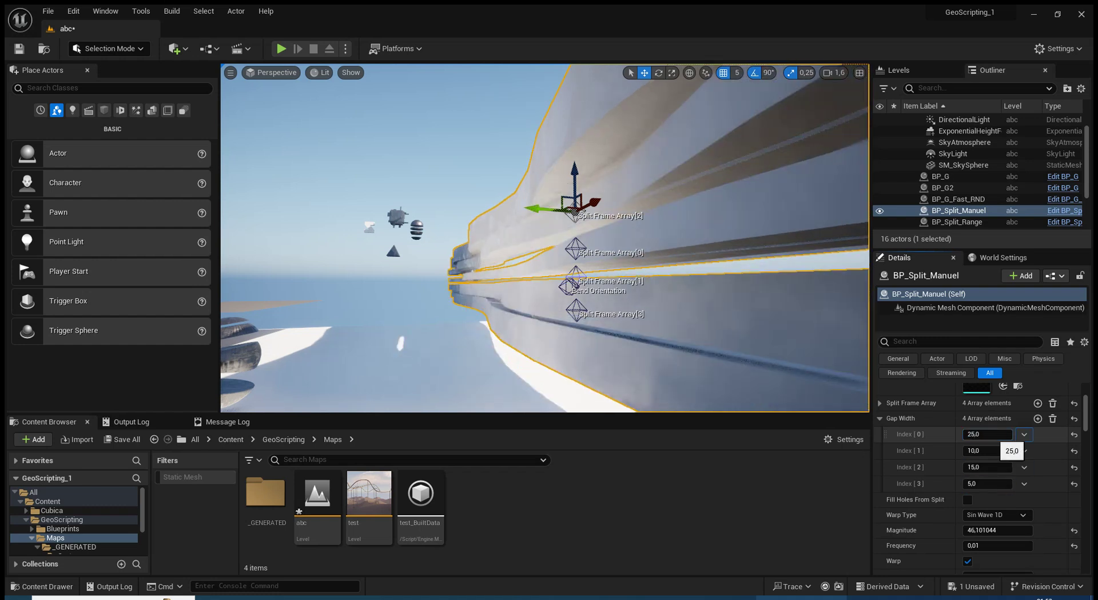
{"action": "type", "text": "6"}
{"action": "key", "text": "Return"}
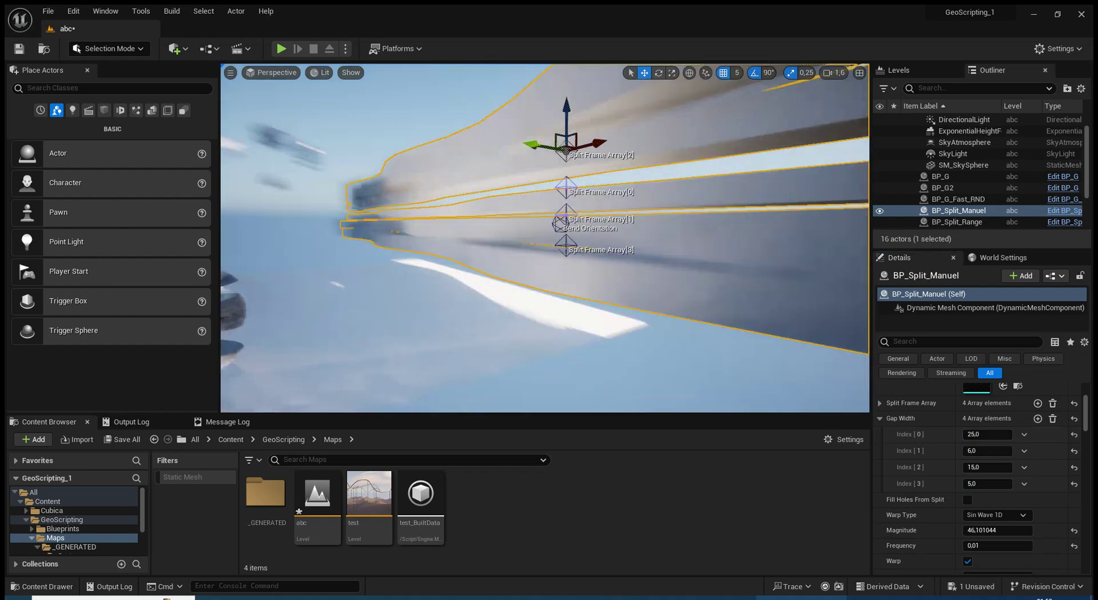
Try a first gap width of 50, then settle on 15, giving gaps 15, 6, 15, 5.
{"action": "right_click_drag", "start_coordinate": [543, 257], "coordinate": [487, 246]}
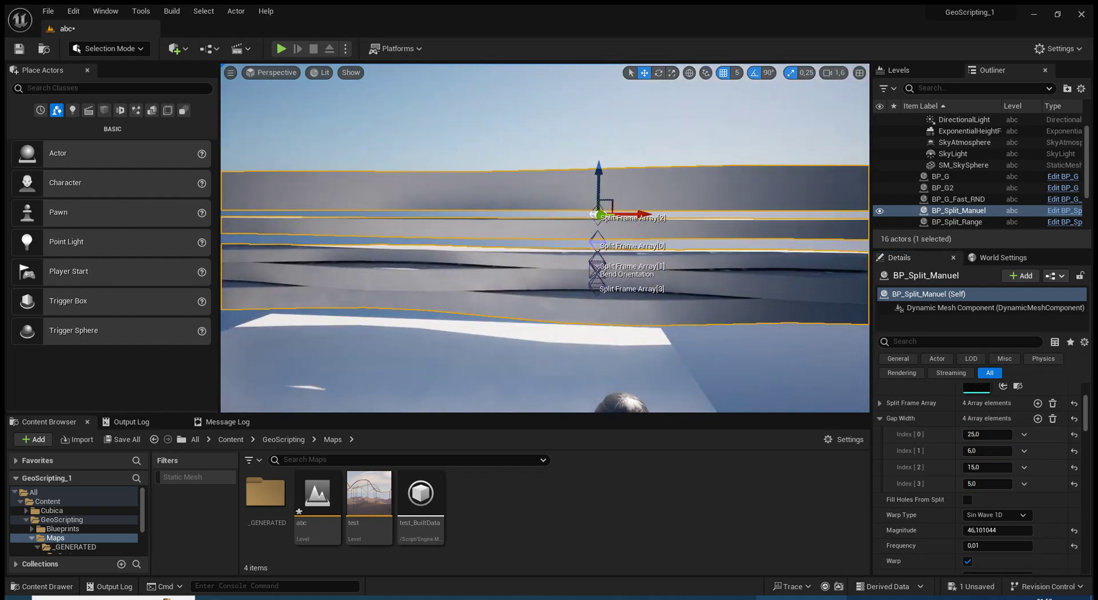
{"action": "type", "text": "50"}
{"action": "key", "text": "Return"}
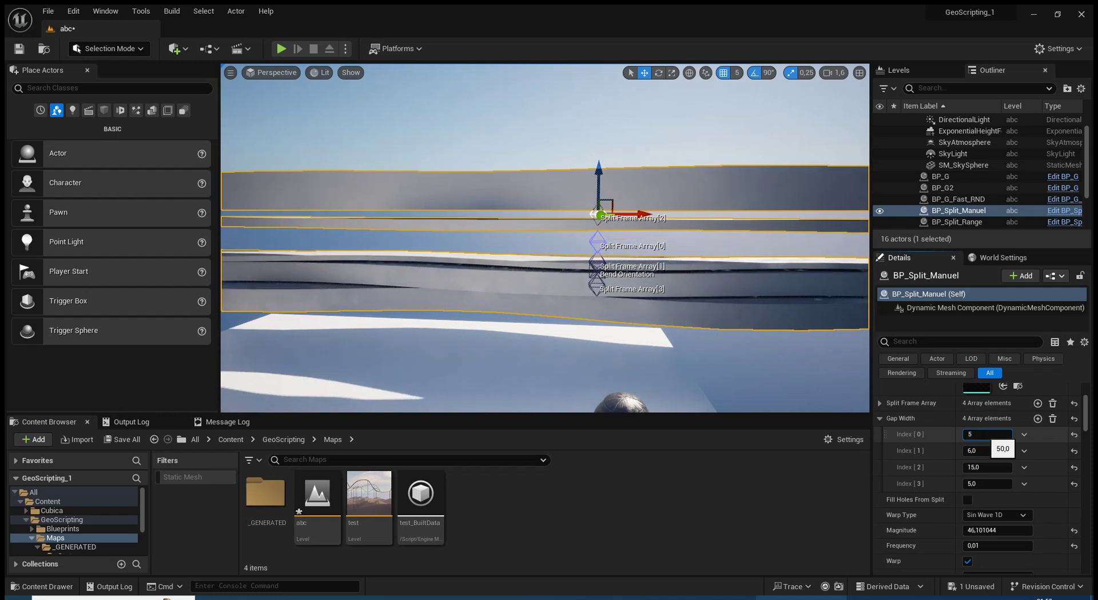
{"action": "type", "text": "15"}
{"action": "key", "text": "Return"}
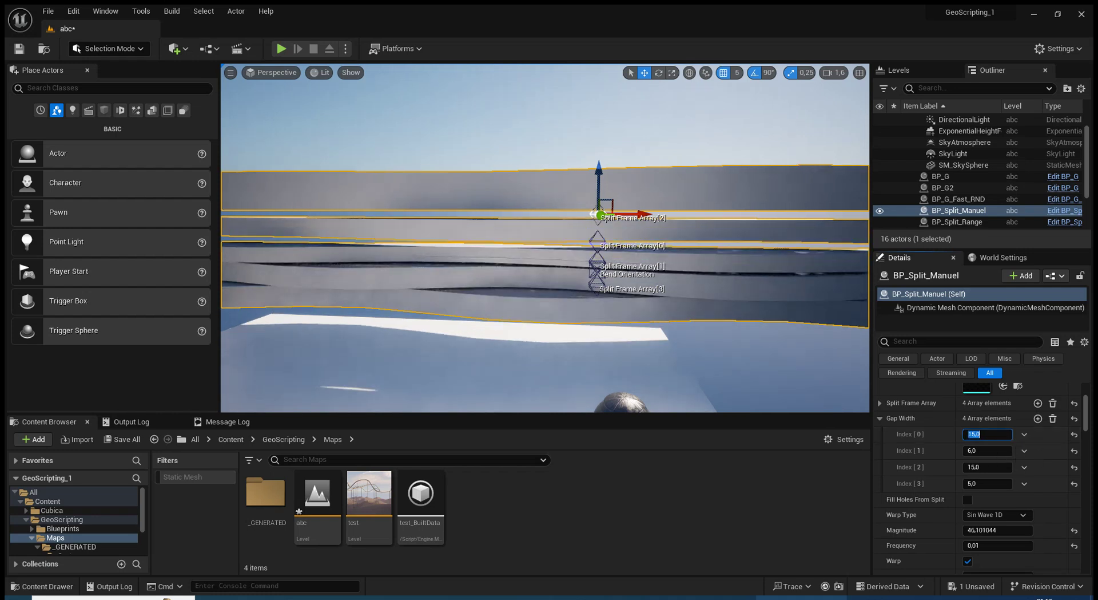
{"action": "right_click_drag", "start_coordinate": [543, 240], "coordinate": [486, 246]}
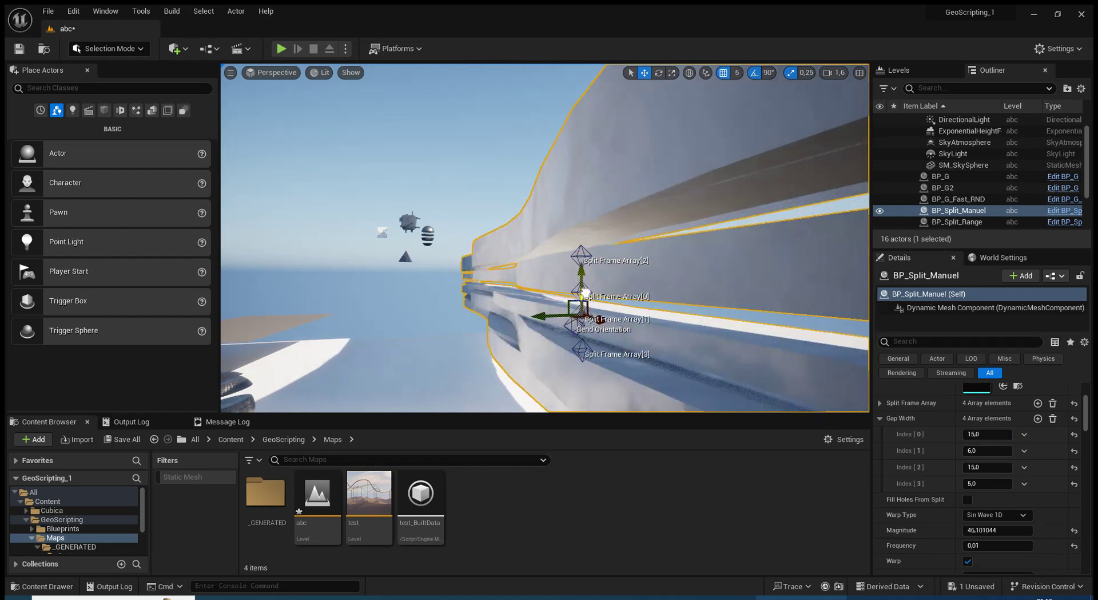
Enable Fill Holes From Split to close the gaps between the strips.
{"action": "mouse_move", "coordinate": [584, 295]}
{"action": "right_mouse_down"}
{"action": "mouse_move", "coordinate": [640, 274]}
{"action": "mouse_move", "coordinate": [572, 298]}
{"action": "right_mouse_up"}
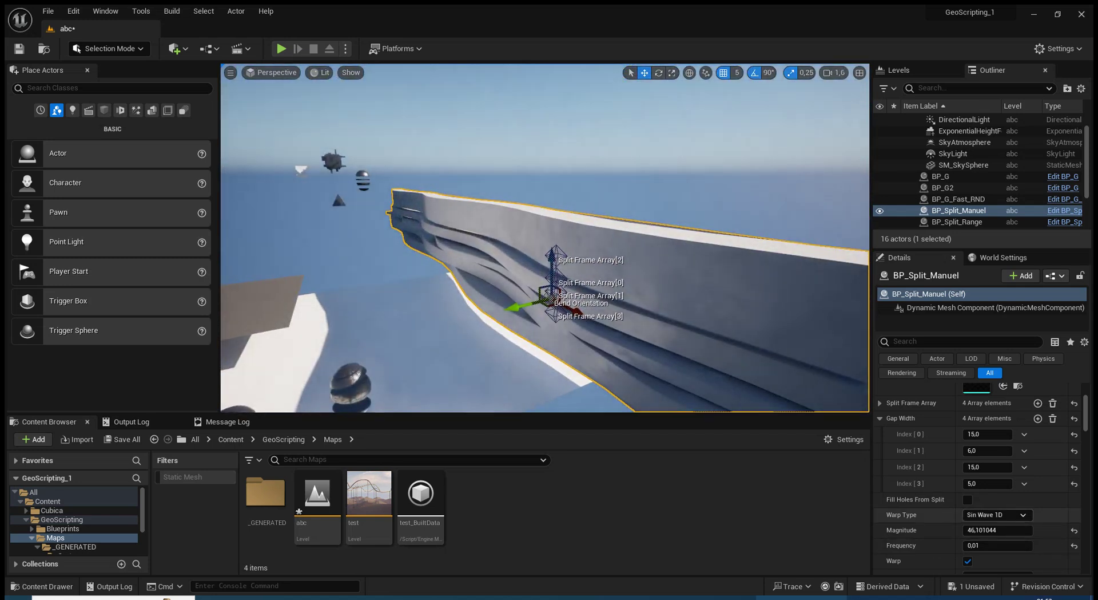
{"action": "scroll", "coordinate": [973, 504], "scroll_direction": "down", "scroll_amount": 3}
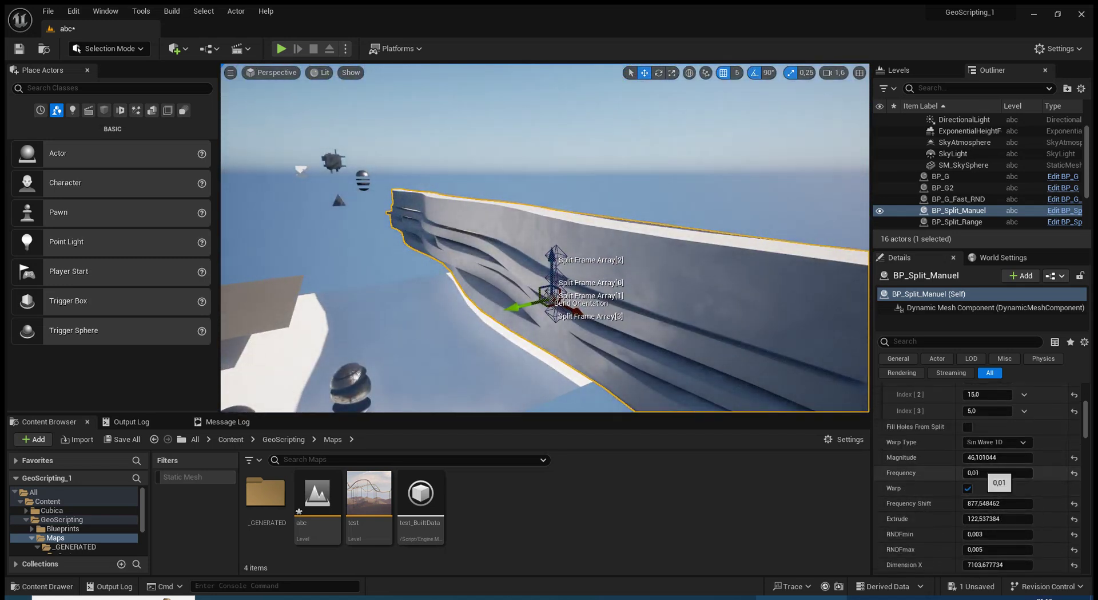
{"action": "left_click", "coordinate": [968, 426]}
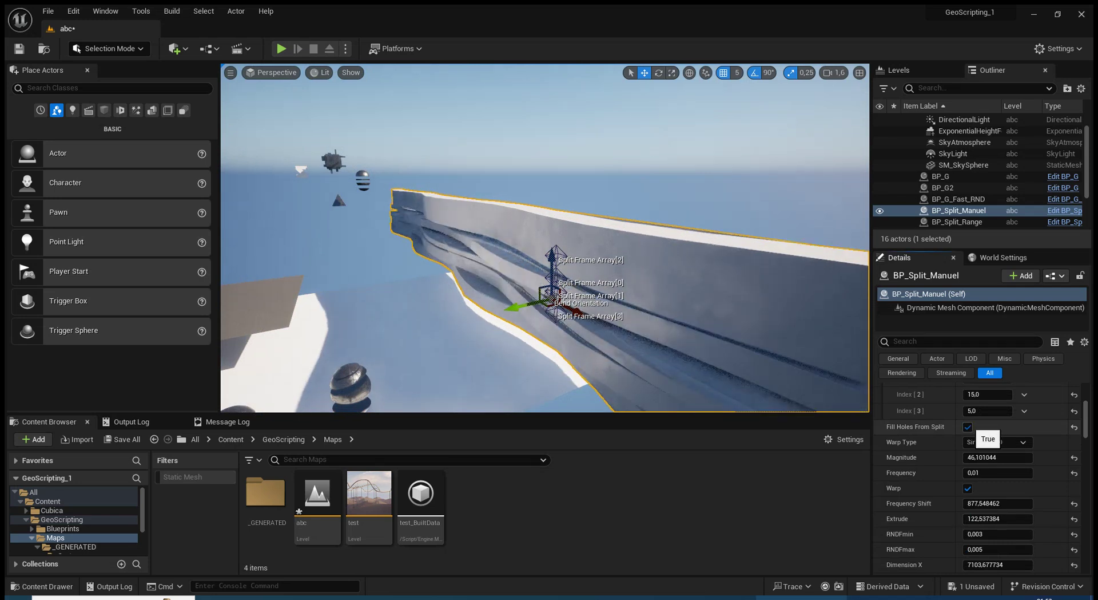
Tick Bend so the banded wall curves again.
{"action": "scroll", "coordinate": [976, 457], "scroll_direction": "down", "scroll_amount": 1}
{"action": "scroll", "coordinate": [981, 533], "scroll_direction": "down", "scroll_amount": 1}
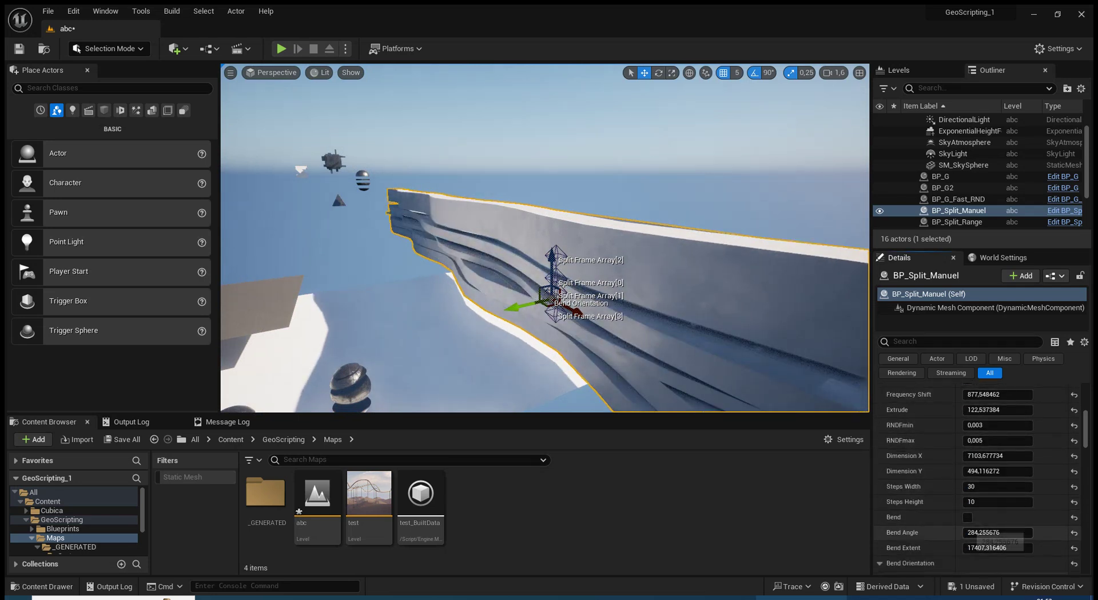
{"action": "left_click", "coordinate": [968, 517]}
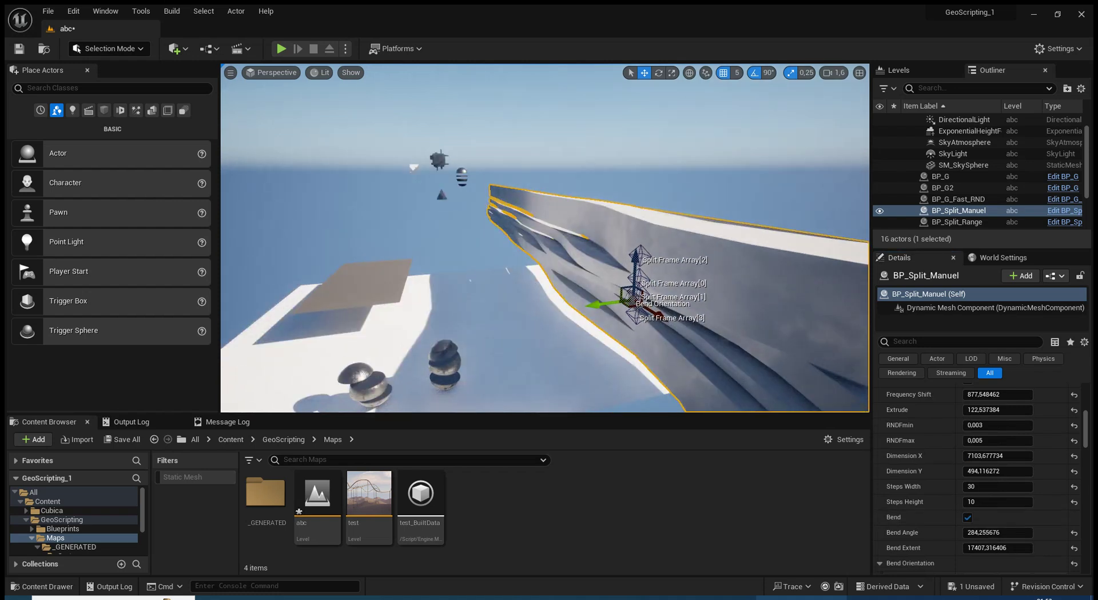
{"action": "right_click_drag", "start_coordinate": [543, 240], "coordinate": [572, 240]}
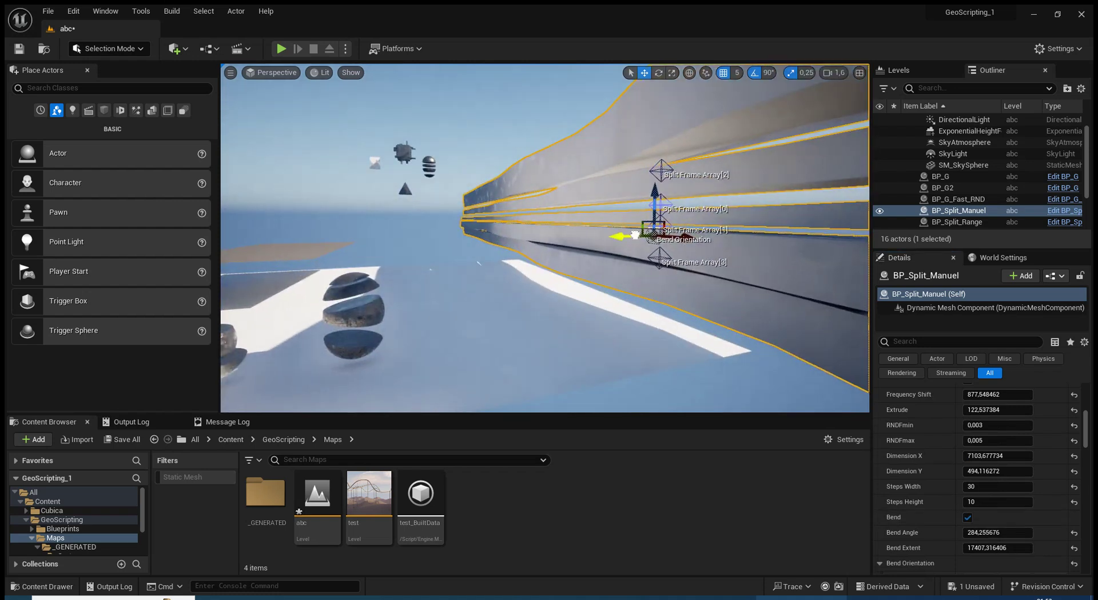
Set the Bend Orientation rotation to 90 on Z and 90 on X.
{"action": "key", "text": "e"}
{"action": "mouse_move", "coordinate": [675, 224]}
{"action": "left_mouse_down"}
{"action": "mouse_move", "coordinate": [647, 295]}
{"action": "mouse_move", "coordinate": [632, 299]}
{"action": "left_mouse_up"}
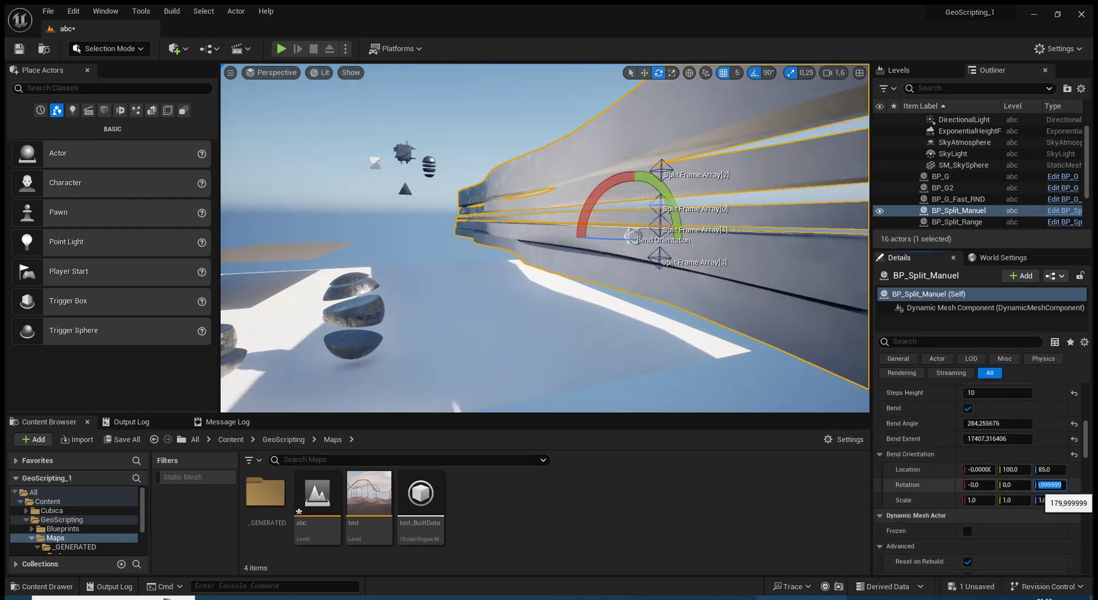
{"action": "type", "text": "90"}
{"action": "key", "text": "Return"}
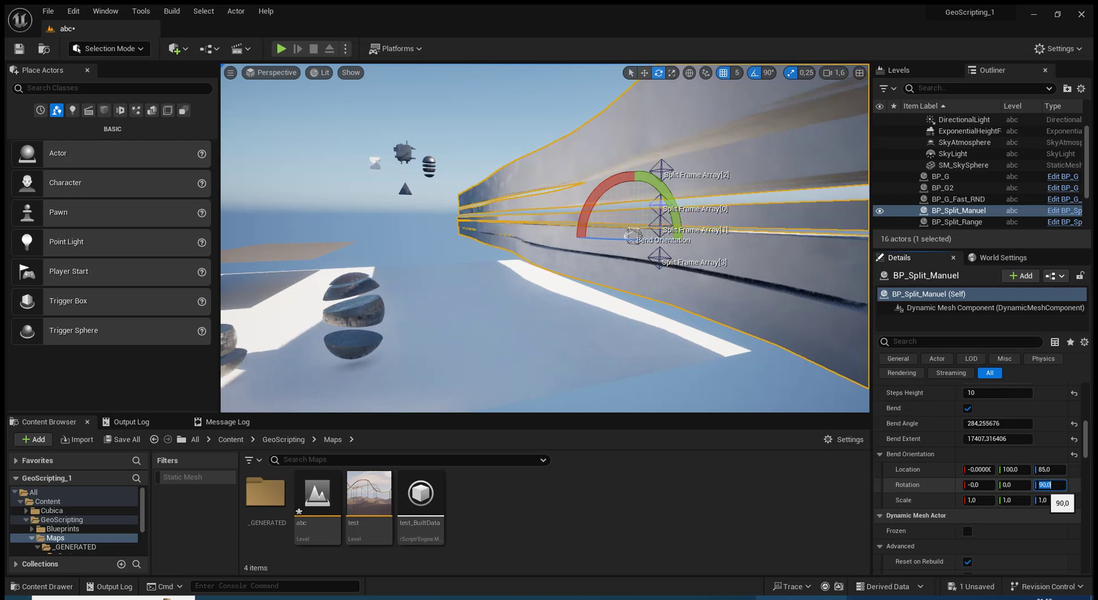
{"action": "key", "text": "Tab"}
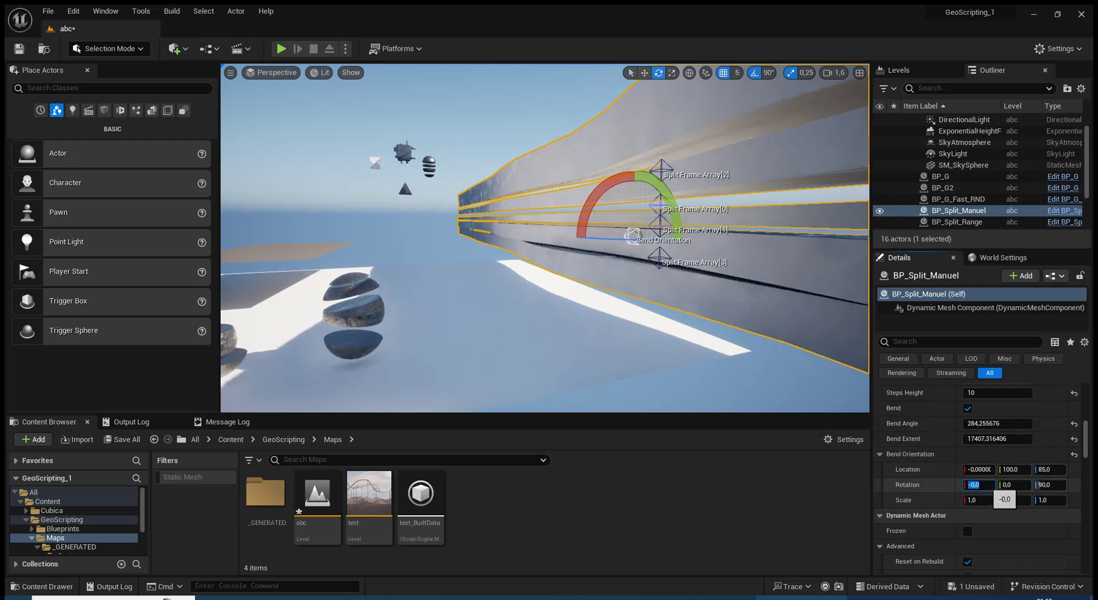
{"action": "type", "text": "90"}
{"action": "key", "text": "Return"}
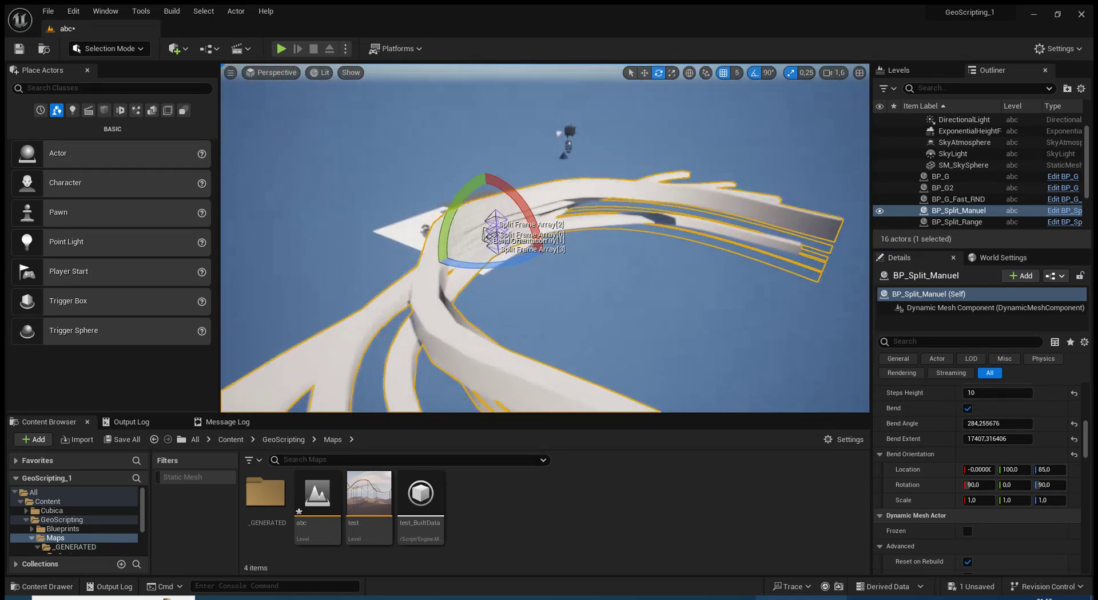
Move the bend gizmo down to Location Z -100, curling the wall into an arc.
{"action": "key", "text": "w"}
{"action": "left_click_drag", "start_coordinate": [486, 234], "coordinate": [785, 332]}
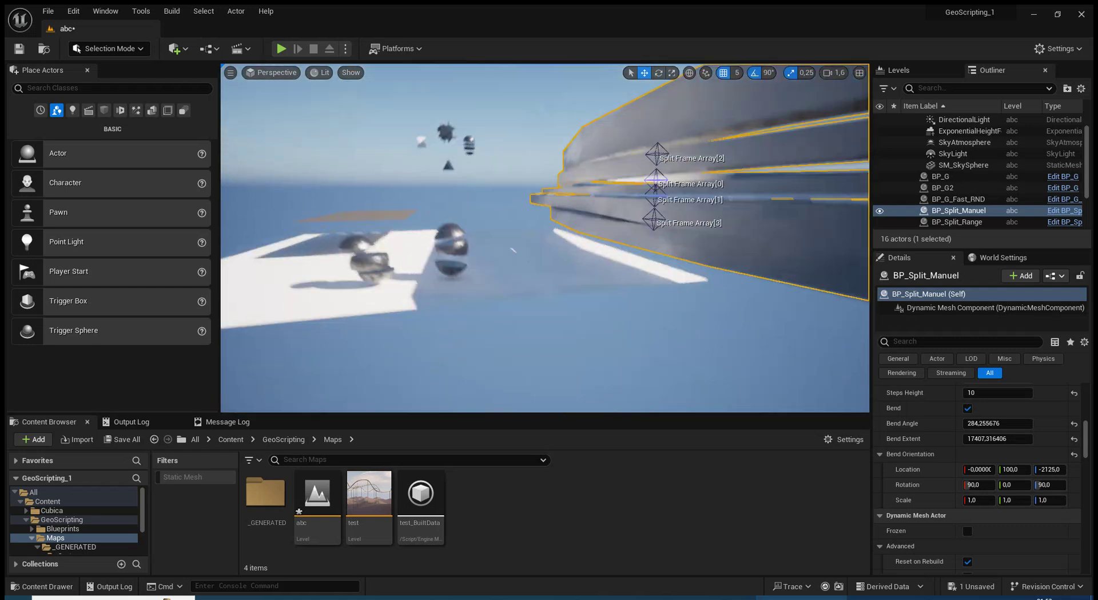
{"action": "right_click_drag", "start_coordinate": [785, 331], "coordinate": [544, 241]}
{"action": "key", "text": "f"}
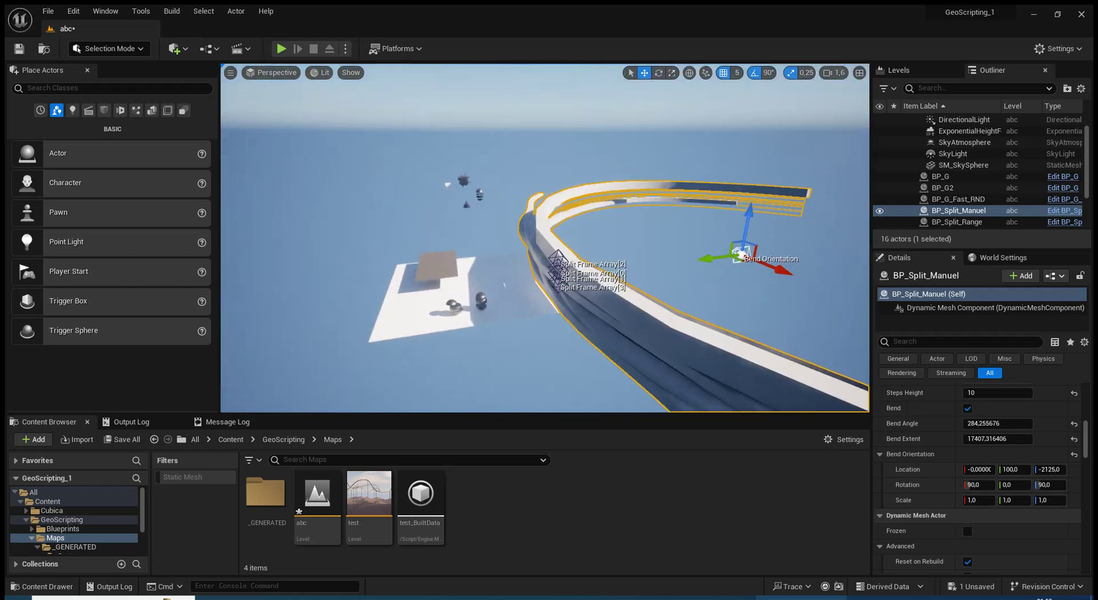
{"action": "left_click_drag", "start_coordinate": [735, 245], "coordinate": [504, 294]}
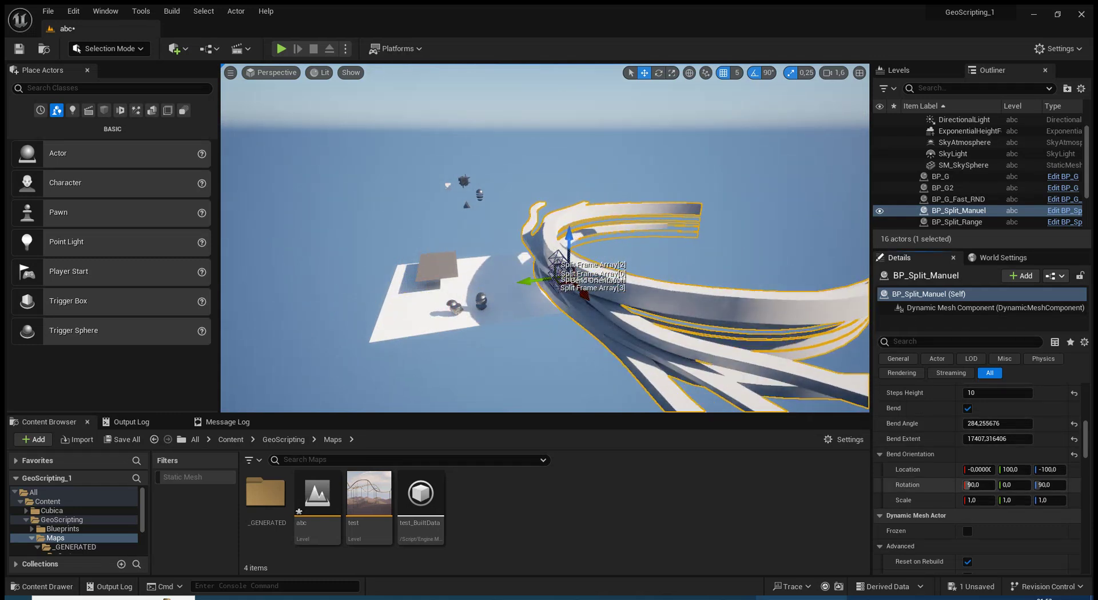
Try Bend Orientation Z rotations of -90, 180 and 270, returning to 90.
{"action": "type", "text": "-90"}
{"action": "key", "text": "Return"}
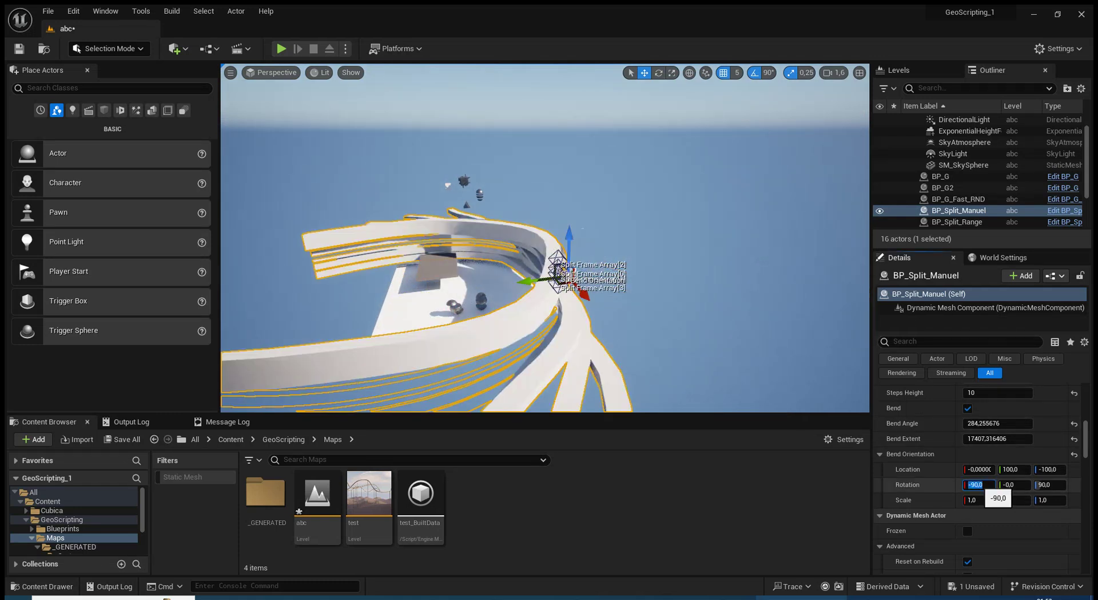
{"action": "key", "text": "Tab"}
{"action": "key", "text": "Tab"}
{"action": "type", "text": "-90"}
{"action": "key", "text": "Return"}
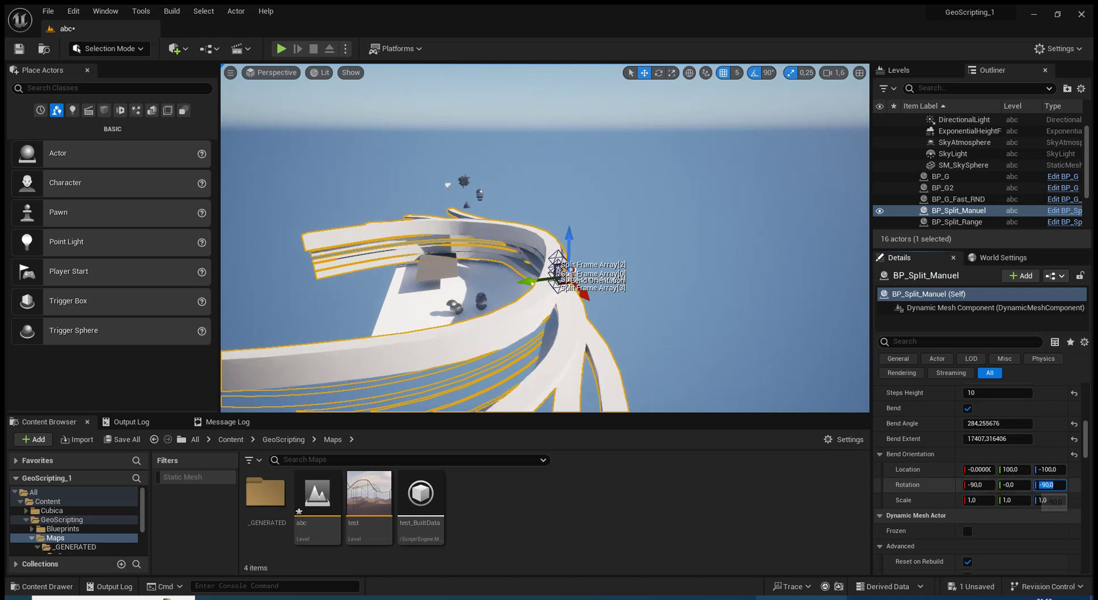
{"action": "type", "text": "180"}
{"action": "key", "text": "Return"}
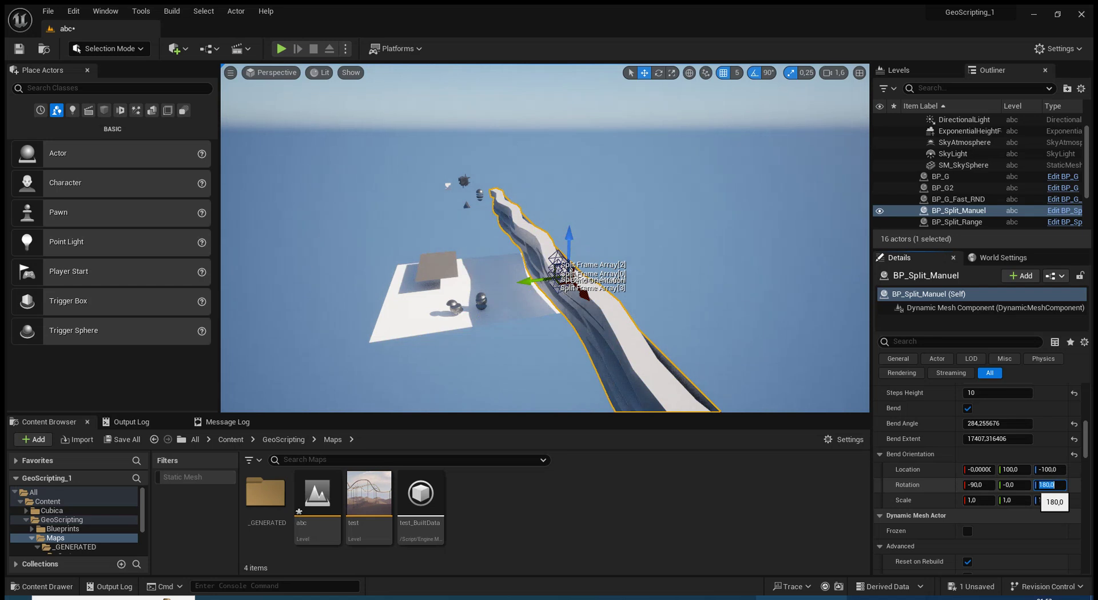
{"action": "key", "text": "Return"}
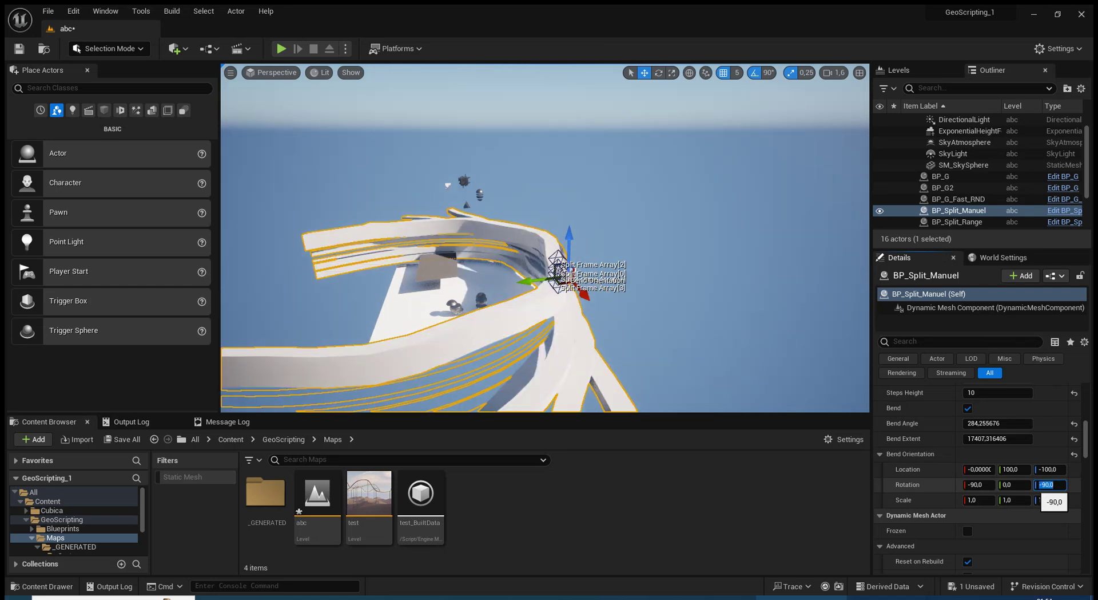
{"action": "type", "text": "0"}
{"action": "key", "text": "Return"}
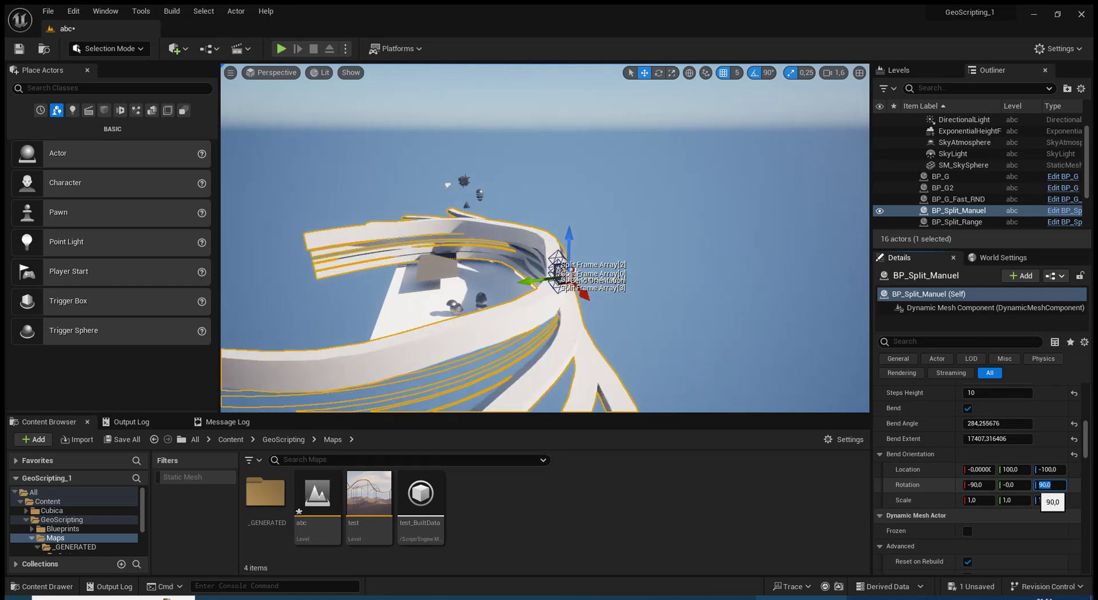
Reset the X and Z rotations to 0, then set X rotation to -90.
{"action": "left_click", "coordinate": [979, 484]}
{"action": "type", "text": "0"}
{"action": "key", "text": "Return"}
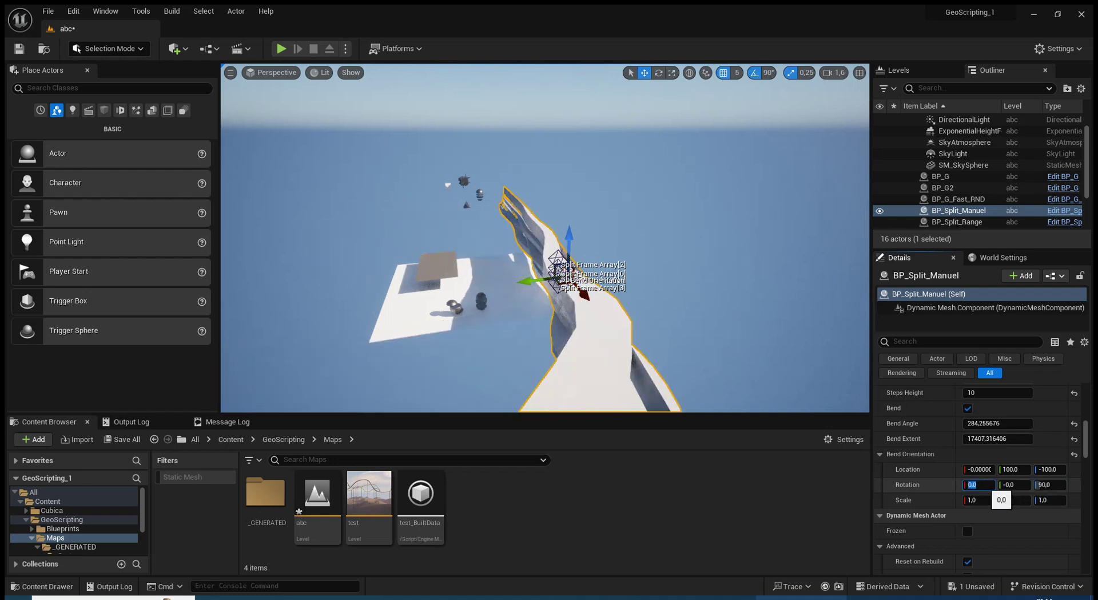
{"action": "left_click", "coordinate": [1051, 484]}
{"action": "type", "text": "0"}
{"action": "key", "text": "Return"}
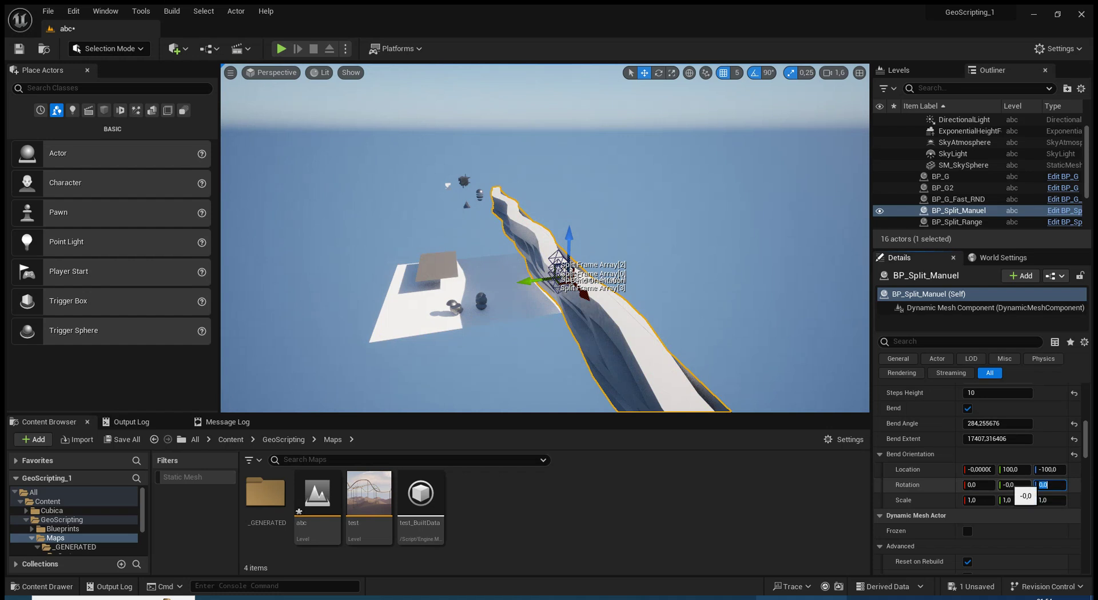
{"action": "type", "text": "90"}
{"action": "key", "text": "Return"}
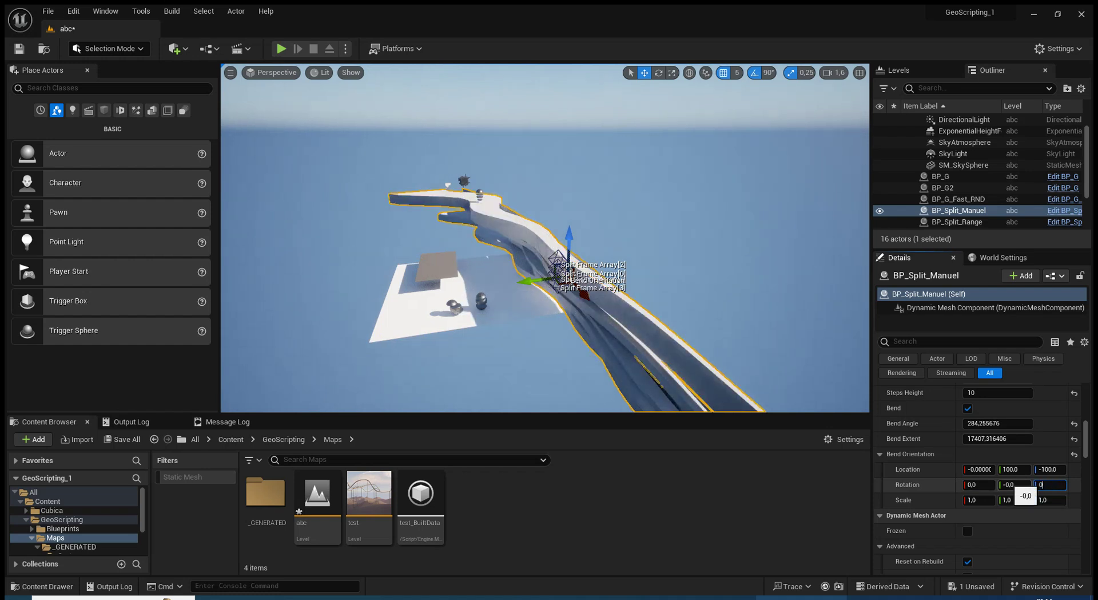
{"action": "key", "text": "Return"}
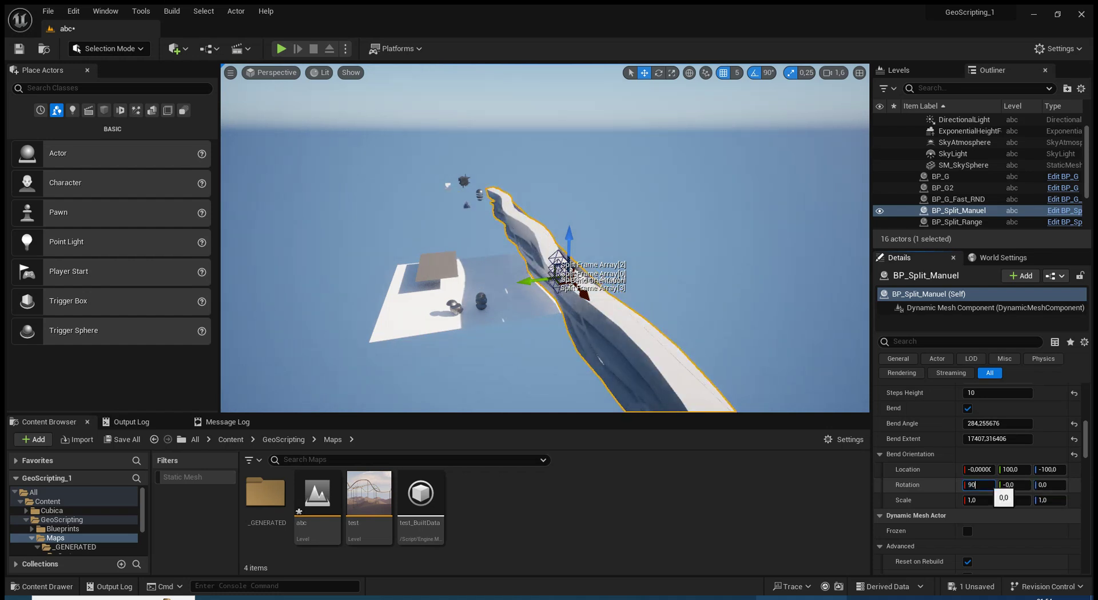
{"action": "key", "text": "Return"}
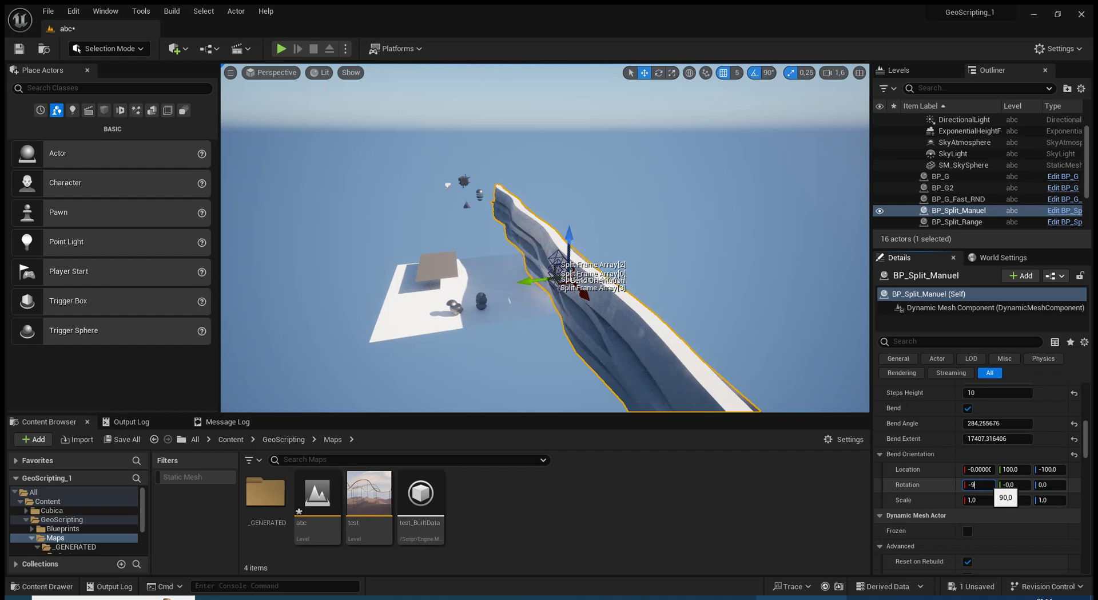
{"action": "type", "text": "0"}
{"action": "key", "text": "Return"}
Nudge the bend point to Location Z -30 and set Z rotation to -90.
{"action": "left_click_drag", "start_coordinate": [530, 281], "coordinate": [530, 301]}
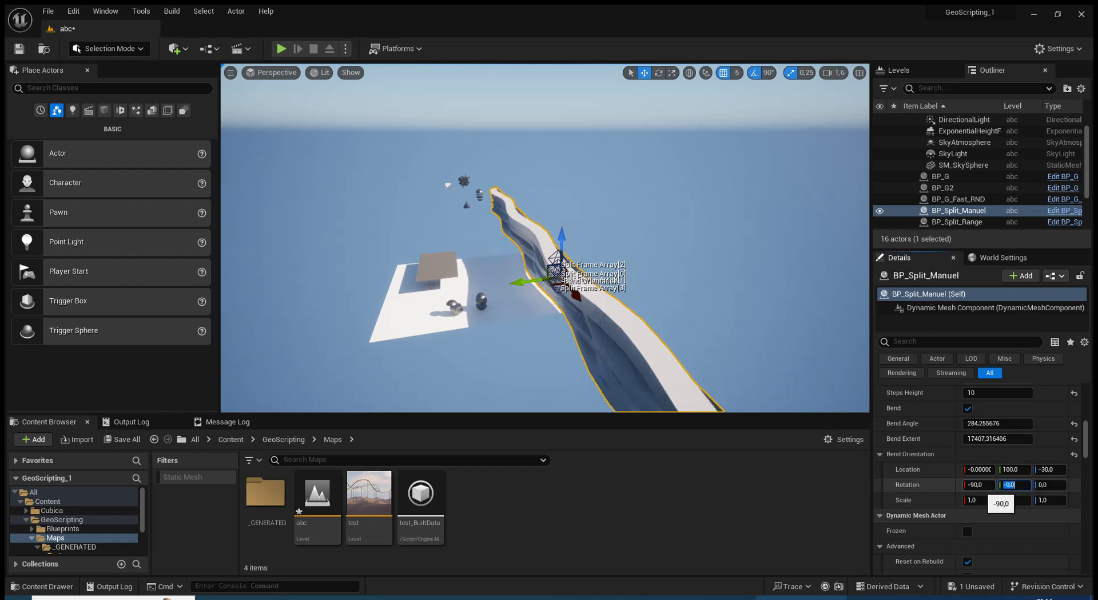
{"action": "key", "text": "Tab"}
{"action": "type", "text": "-90"}
{"action": "key", "text": "Return"}
Raise the Bend Orientation gizmo well above the wall, opening the bands into a wide oval loop.
{"action": "right_click_drag", "start_coordinate": [572, 286], "coordinate": [486, 286]}
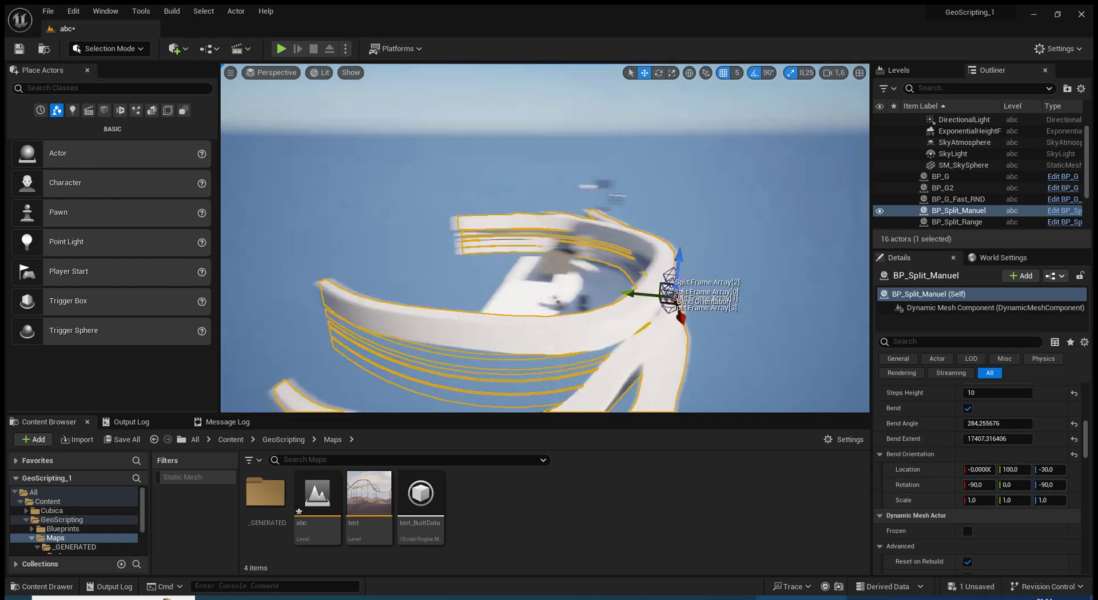
{"action": "mouse_move", "coordinate": [664, 300]}
{"action": "left_mouse_down"}
{"action": "mouse_move", "coordinate": [279, 167]}
{"action": "mouse_move", "coordinate": [535, 171]}
{"action": "left_mouse_up"}
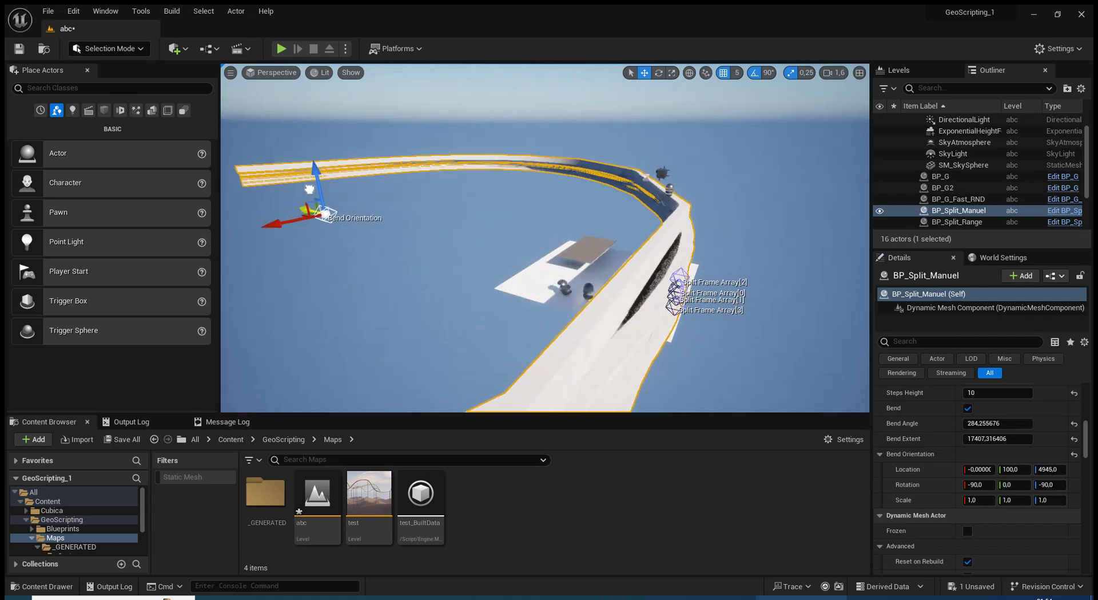
{"action": "right_click_drag", "start_coordinate": [535, 171], "coordinate": [572, 172]}
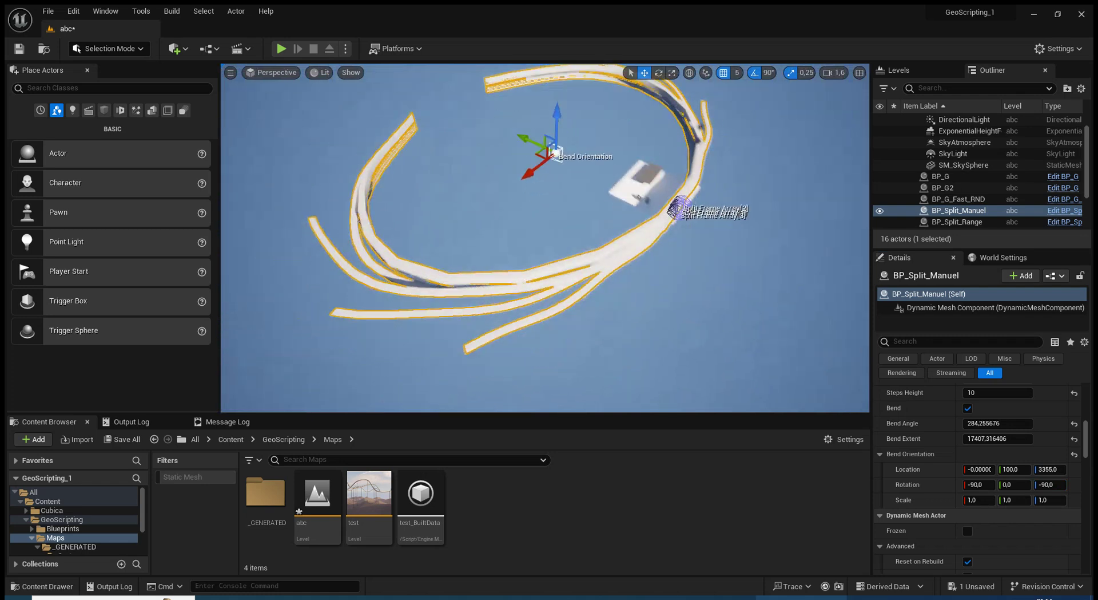
{"action": "left_click_drag", "start_coordinate": [515, 159], "coordinate": [490, 153]}
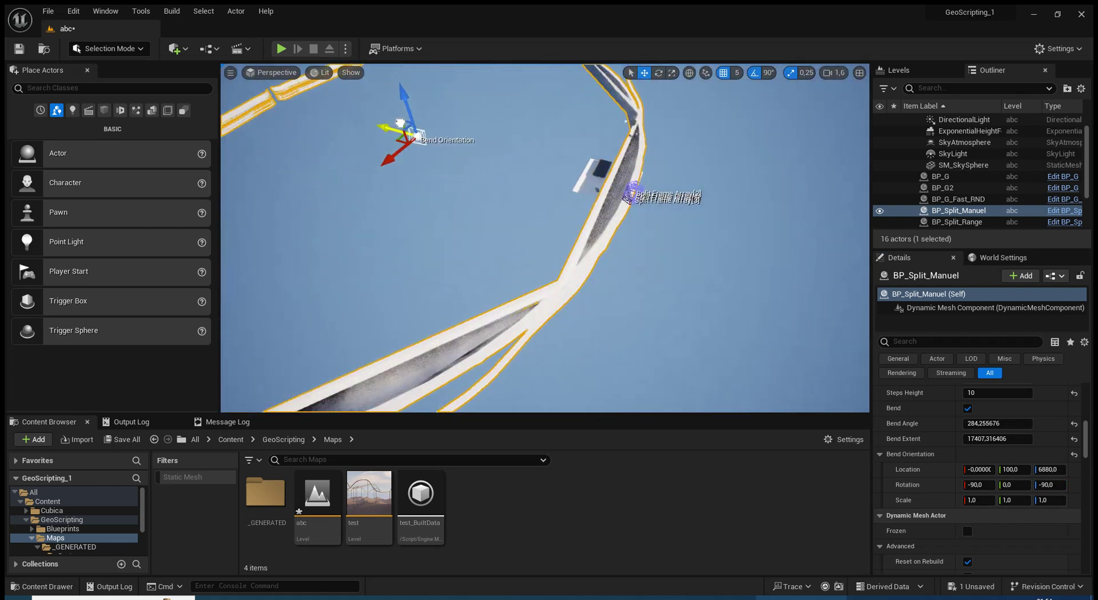
{"action": "scroll", "coordinate": [972, 481], "scroll_direction": "up", "scroll_amount": 5}
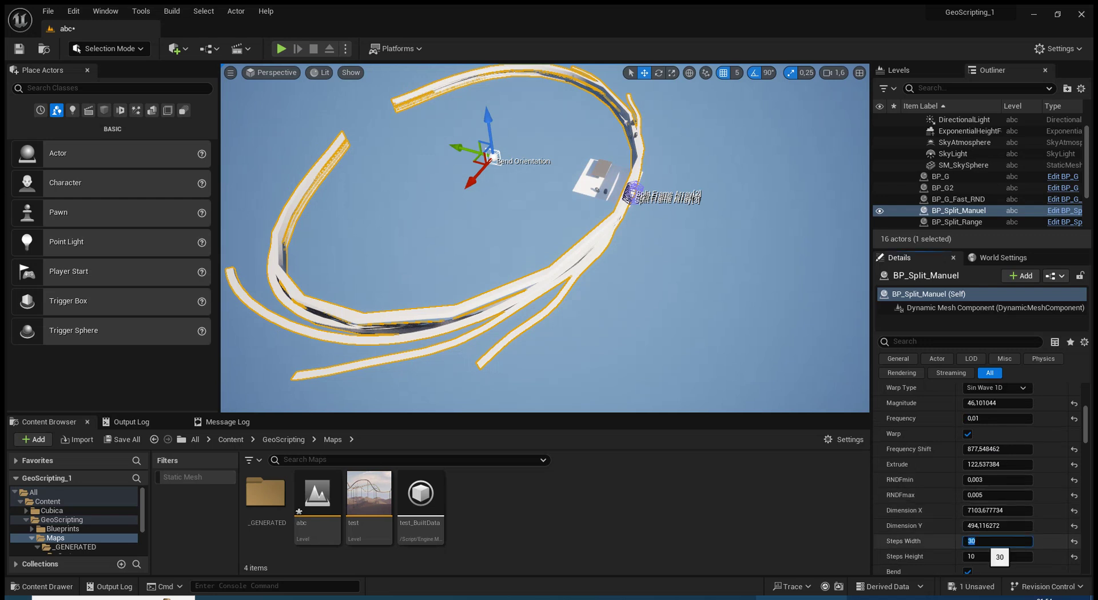
Set Steps Width 60 and Steps Height 20, undoing a trial Frequency Shift change.
{"action": "key", "text": "Tab"}
{"action": "type", "text": "20"}
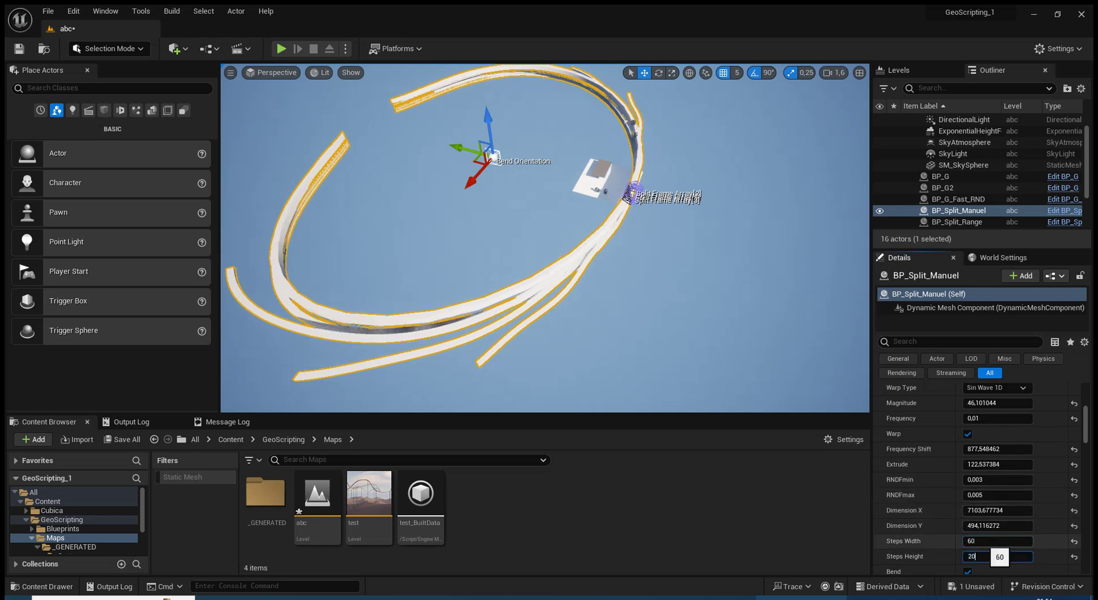
{"action": "key", "text": "Return"}
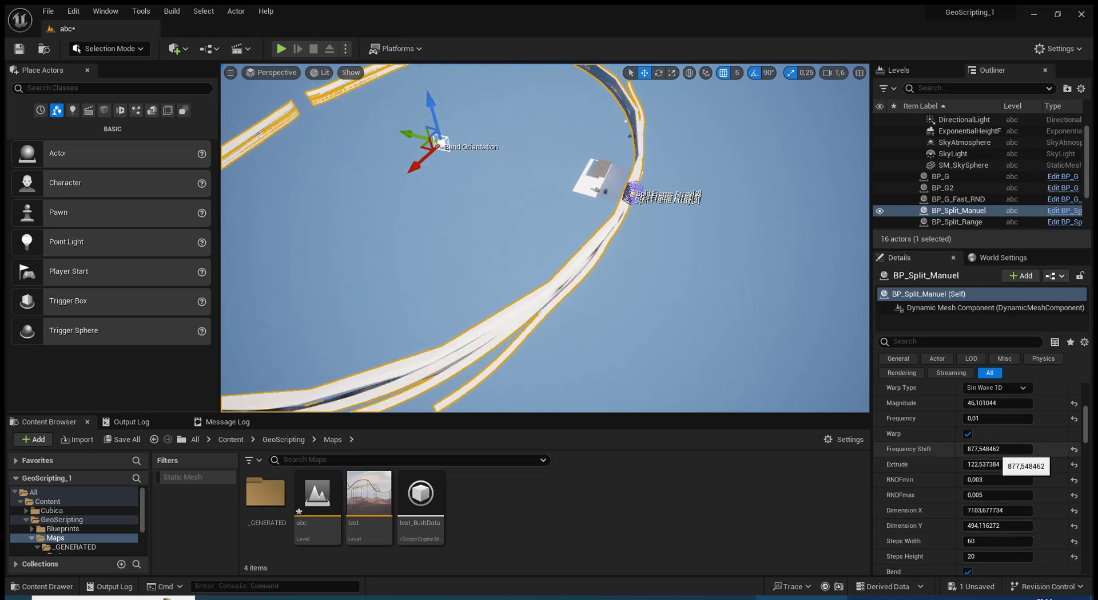
{"action": "left_click_drag", "start_coordinate": [998, 449], "coordinate": [1030, 449]}
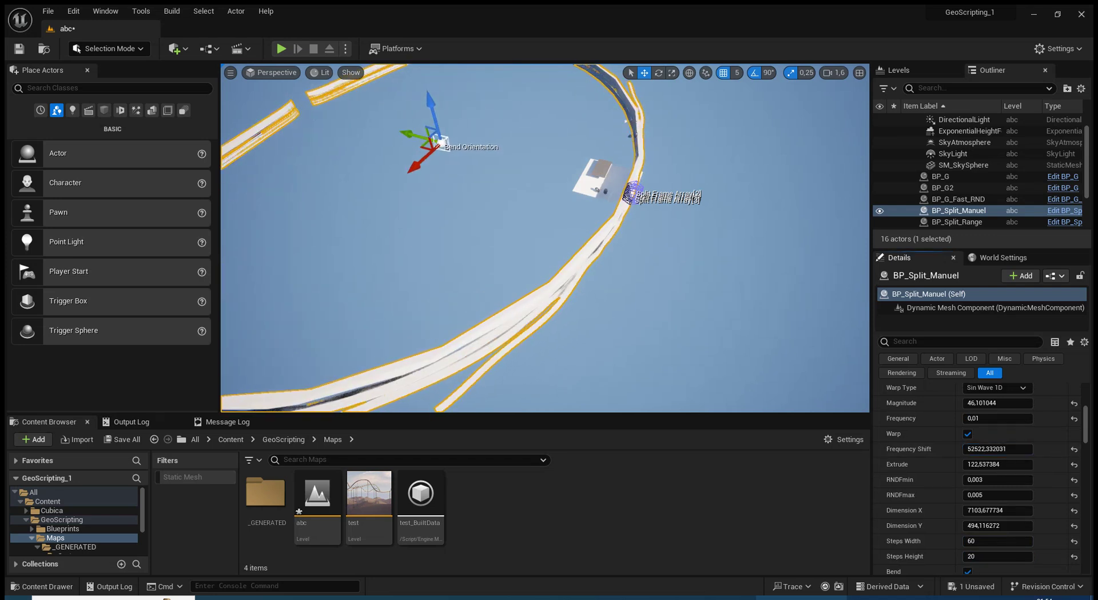
{"action": "key", "text": "f"}
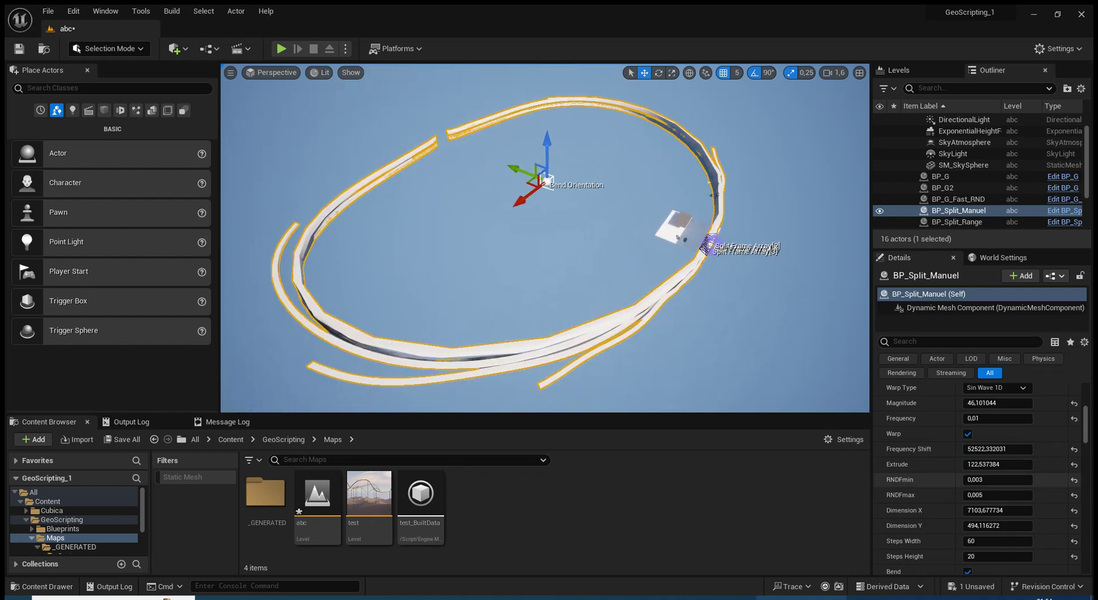
{"action": "key", "text": "ctrl+z"}
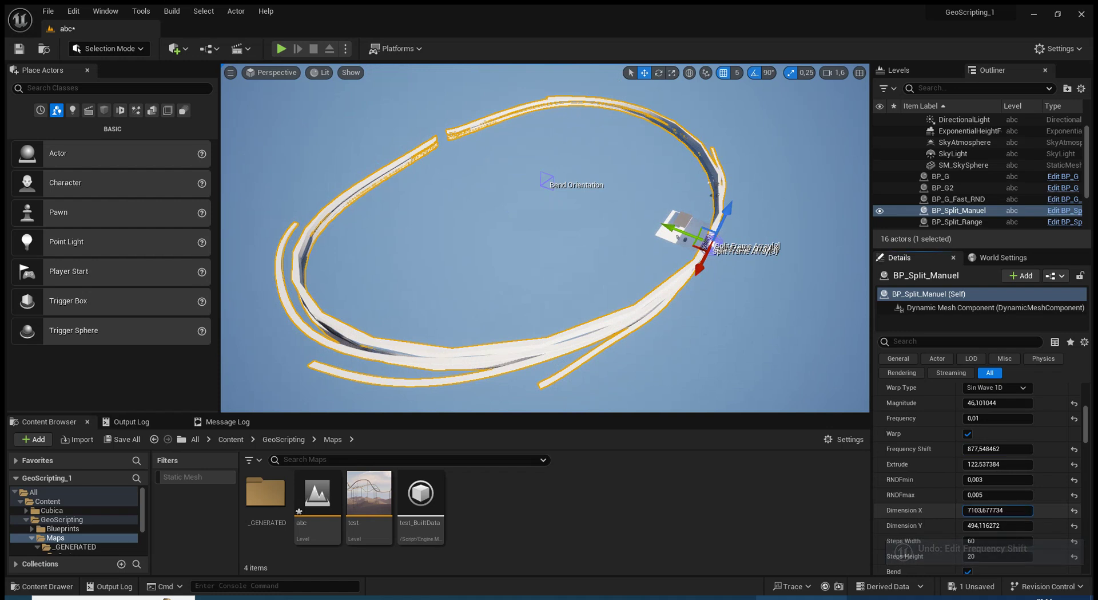
Lengthen Dimension X to about 8687 and move the bend point to about 1610, 100, 5970.
{"action": "mouse_move", "coordinate": [998, 510]}
{"action": "left_mouse_down"}
{"action": "mouse_move", "coordinate": [1030, 510]}
{"action": "mouse_move", "coordinate": [997, 510]}
{"action": "mouse_move", "coordinate": [1012, 509]}
{"action": "left_mouse_up"}
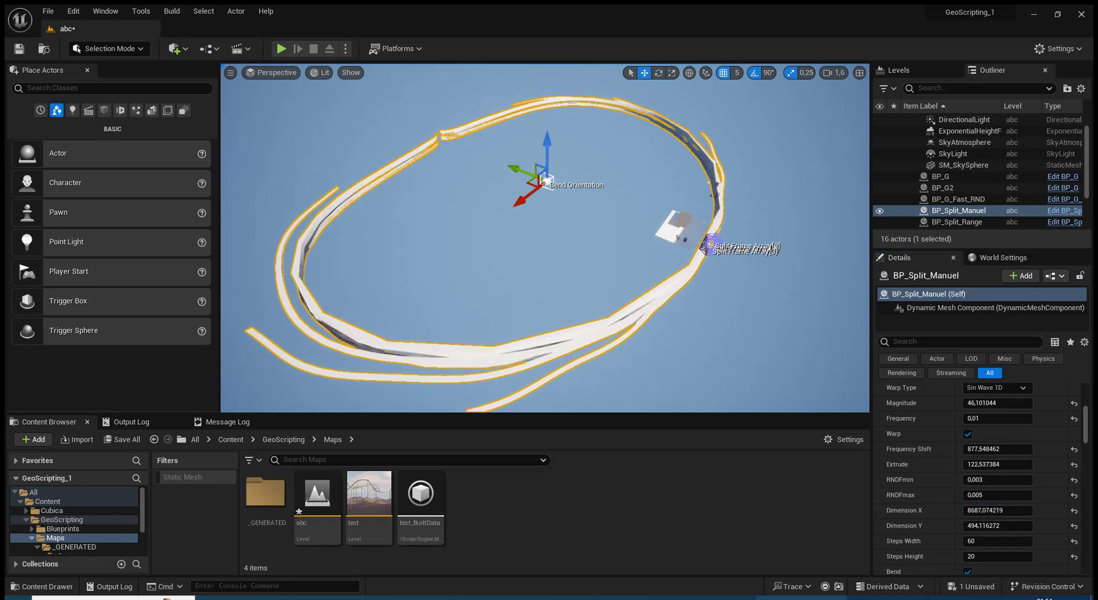
{"action": "left_click_drag", "start_coordinate": [529, 193], "coordinate": [538, 211]}
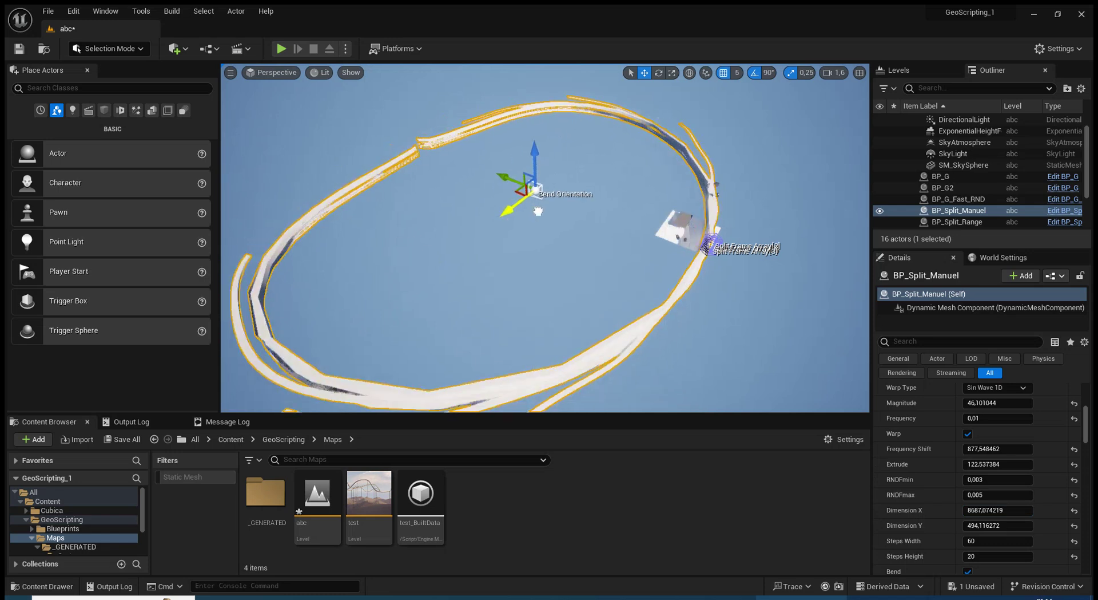
{"action": "mouse_move", "coordinate": [538, 211]}
{"action": "left_mouse_down"}
{"action": "mouse_move", "coordinate": [520, 220]}
{"action": "mouse_move", "coordinate": [566, 189]}
{"action": "mouse_move", "coordinate": [572, 206]}
{"action": "left_mouse_up"}
{"action": "key", "text": "e"}
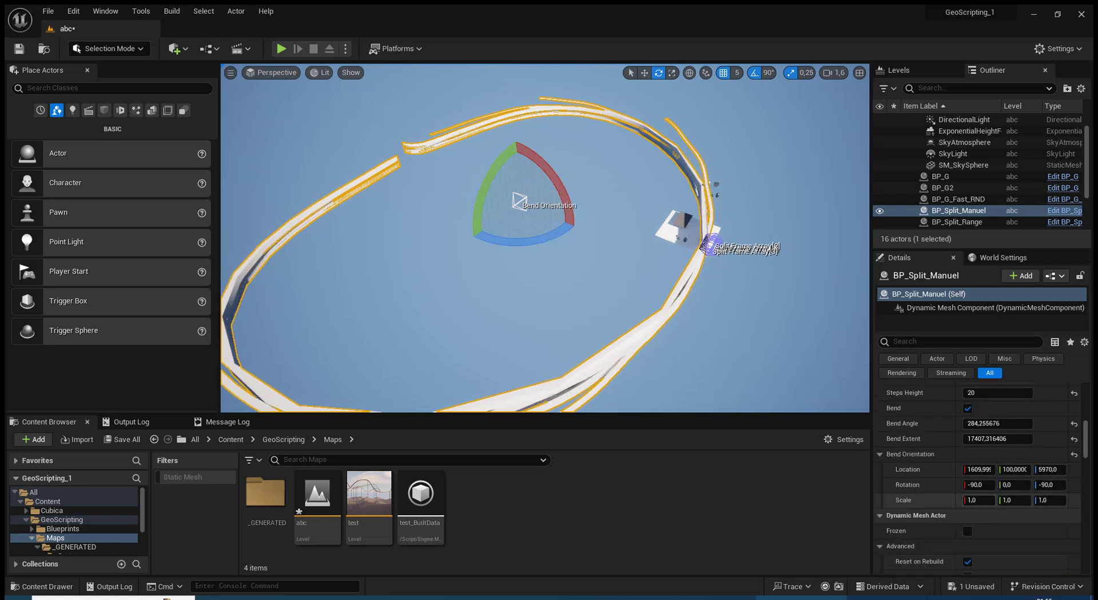
{"action": "right_click_drag", "start_coordinate": [543, 240], "coordinate": [515, 240]}
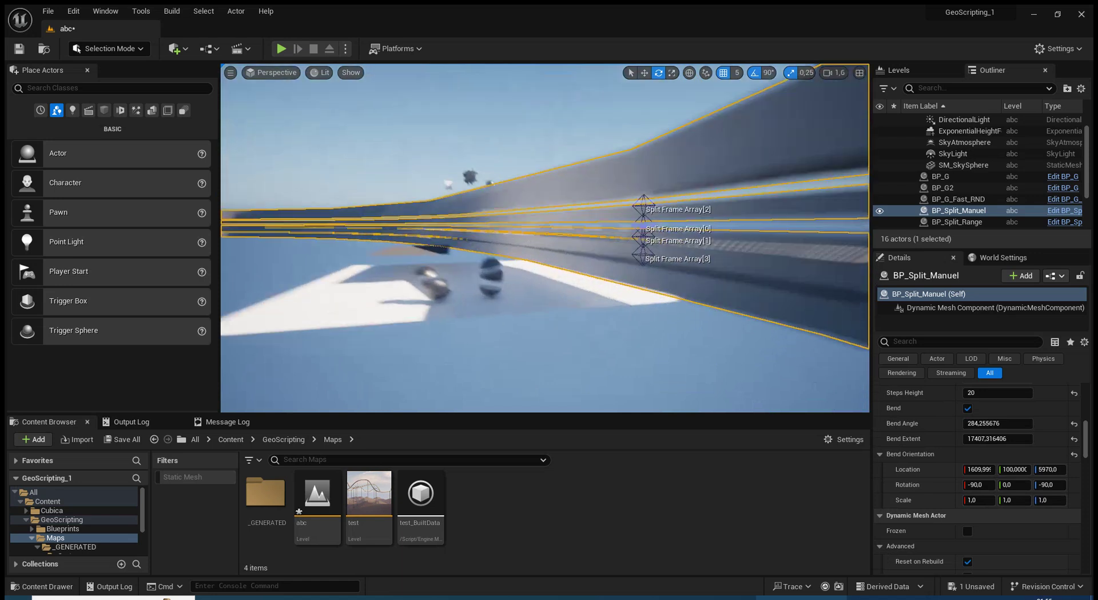
Set Steps Width to 200 and Steps Height to 100, after trying 100 and 50.
{"action": "scroll", "coordinate": [978, 475], "scroll_direction": "up", "scroll_amount": 2}
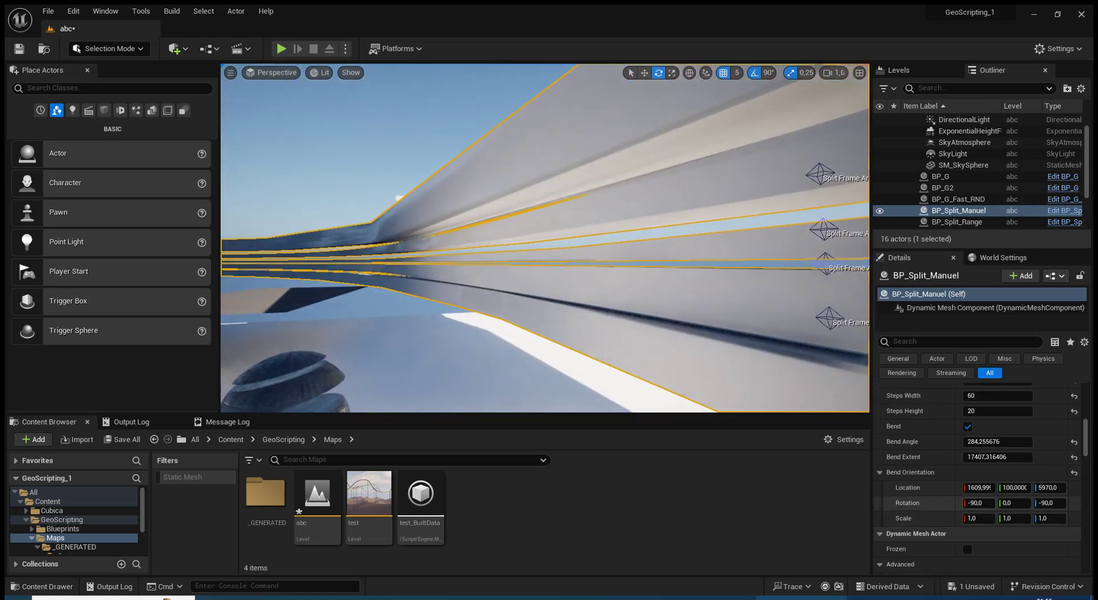
{"action": "scroll", "coordinate": [979, 475], "scroll_direction": "up", "scroll_amount": 3}
{"action": "scroll", "coordinate": [978, 475], "scroll_direction": "up", "scroll_amount": 1}
{"action": "scroll", "coordinate": [978, 475], "scroll_direction": "up", "scroll_amount": 1}
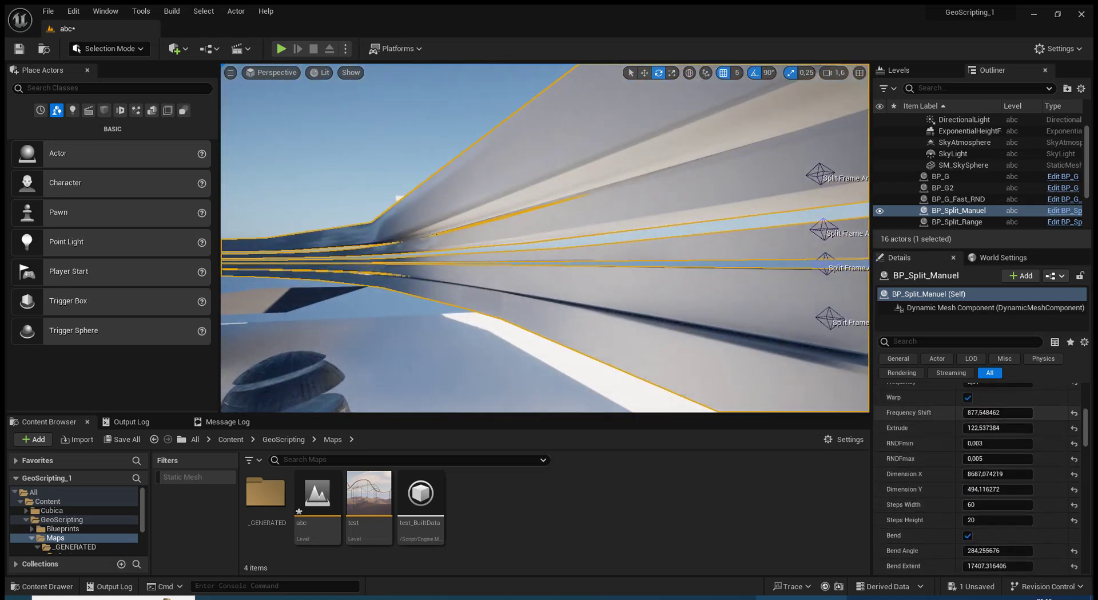
{"action": "left_click", "coordinate": [998, 504]}
{"action": "type", "text": "1"}
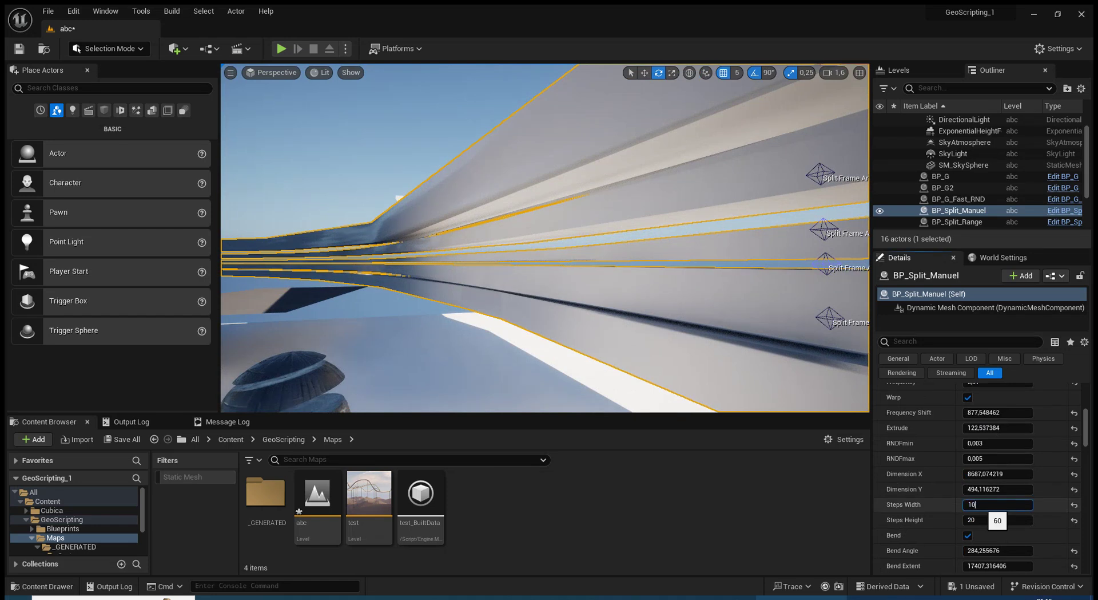
{"action": "type", "text": "0"}
{"action": "key", "text": "Tab"}
{"action": "type", "text": "0"}
{"action": "key", "text": "Return"}
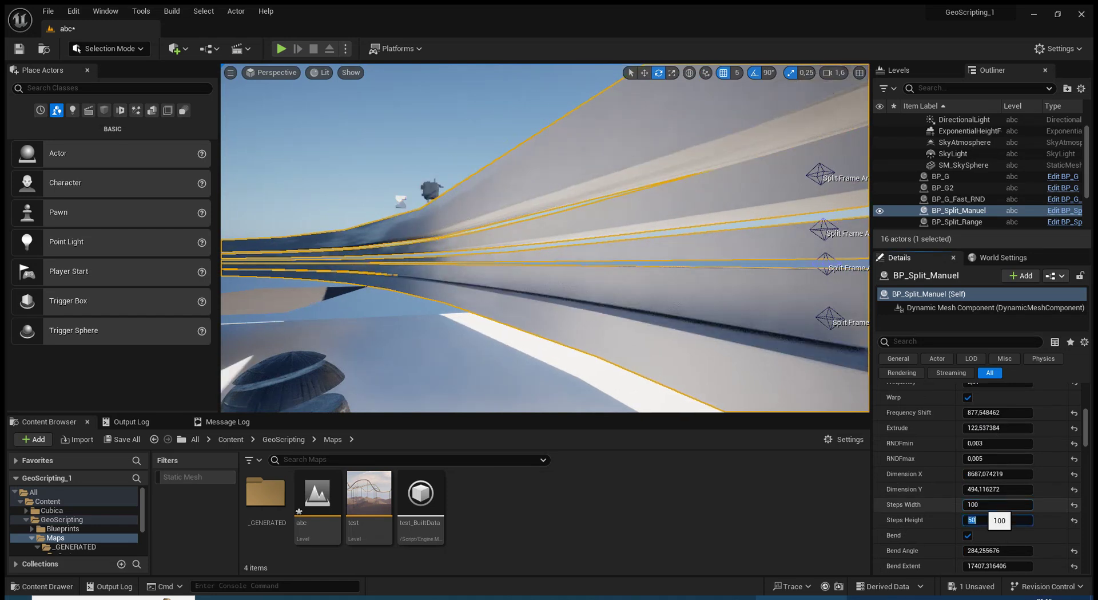
{"action": "key", "text": "Tab"}
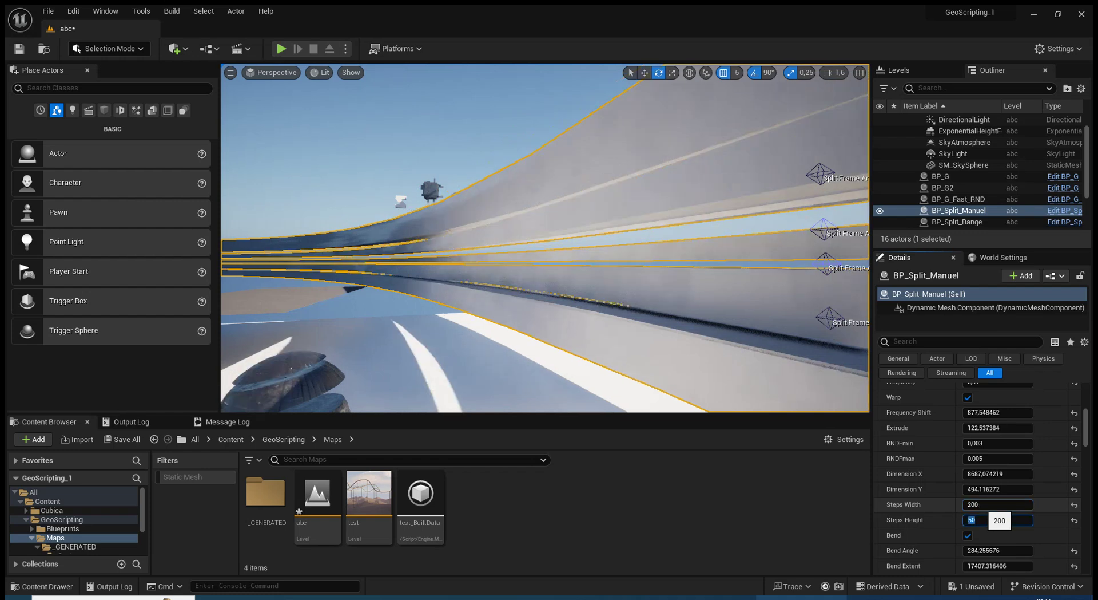
{"action": "key", "text": "Return"}
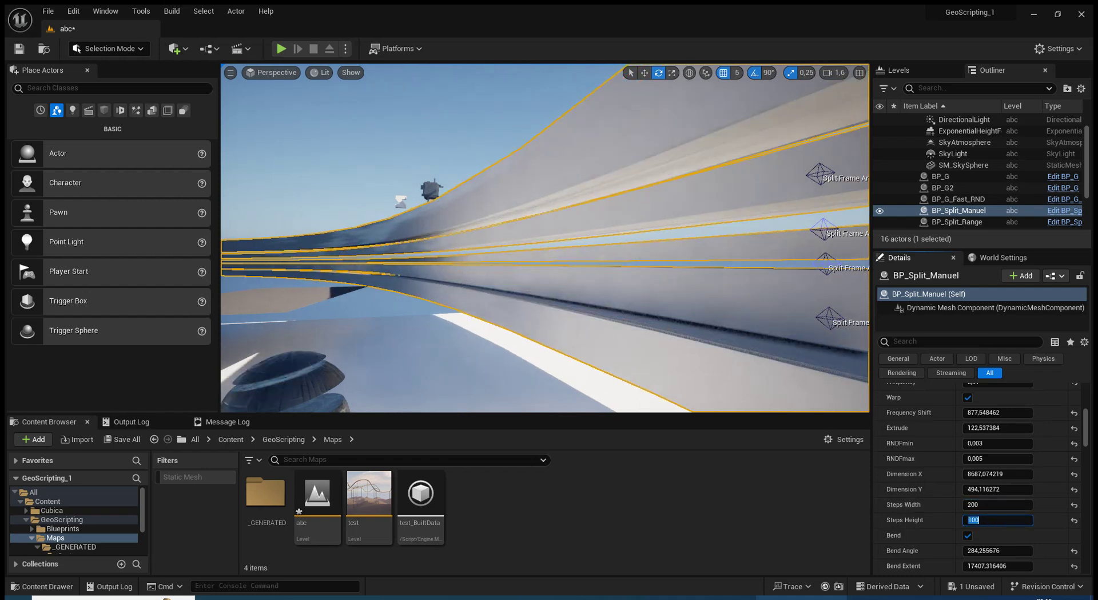
{"action": "left_click", "coordinate": [915, 443]}
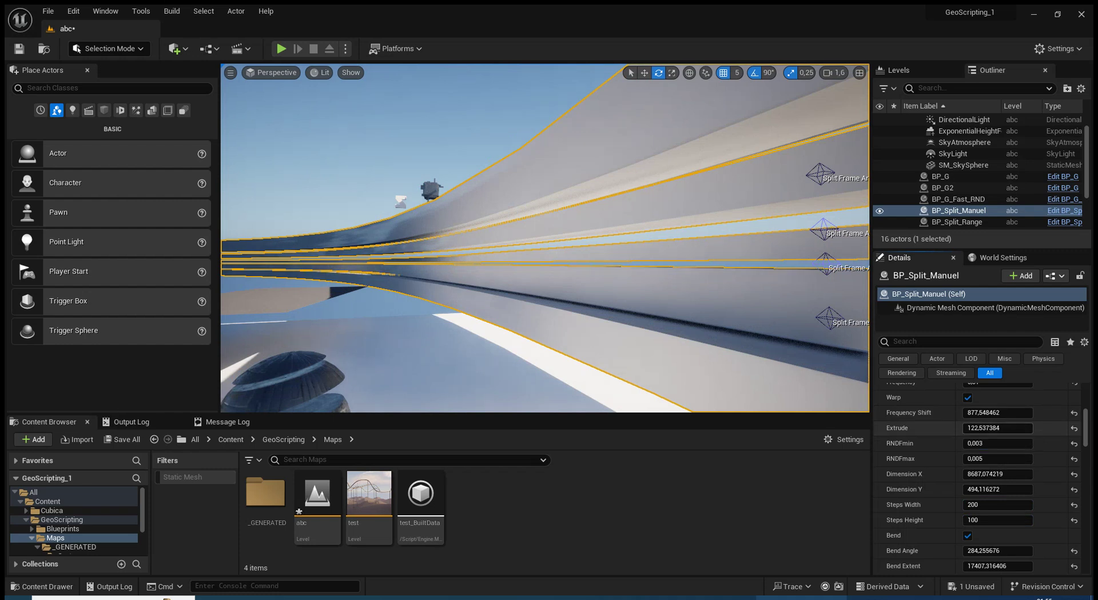
Reduce Extrude to about 64.85 for thinner bands.
{"action": "left_click_drag", "start_coordinate": [999, 427], "coordinate": [973, 428]}
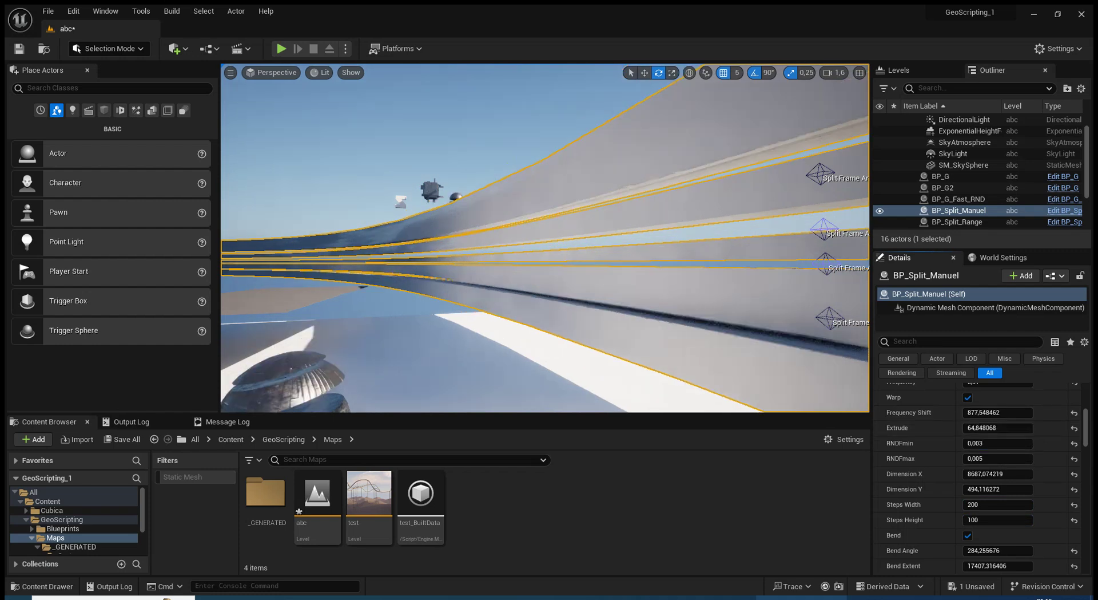
{"action": "right_click_drag", "start_coordinate": [543, 240], "coordinate": [515, 240]}
{"action": "right_click_drag", "start_coordinate": [544, 237], "coordinate": [544, 237]}
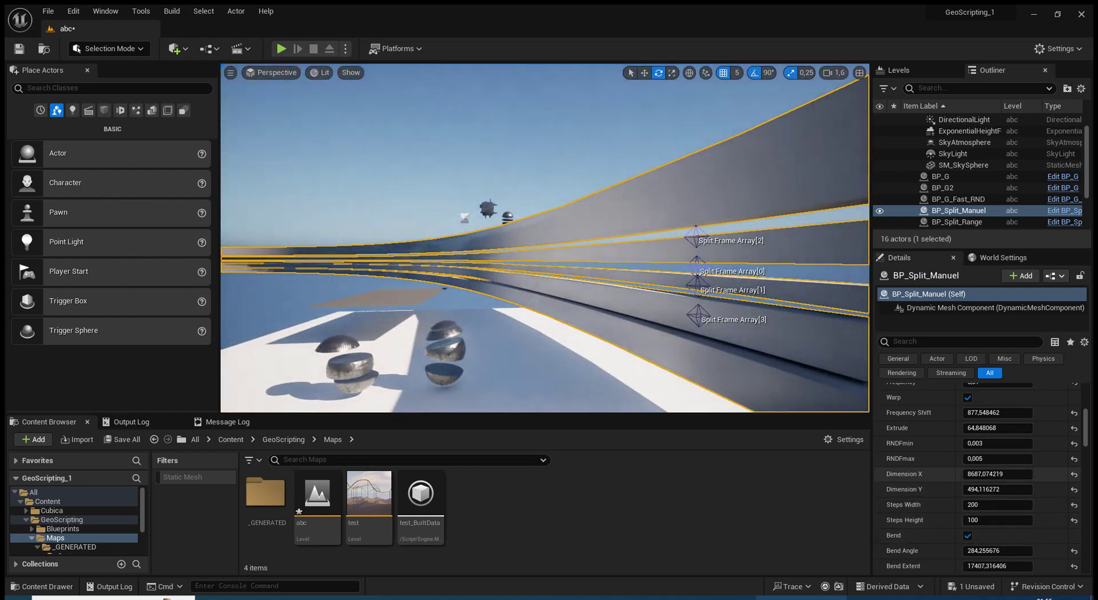
Raise the warp Magnitude to 150 and turn off Bend to straighten the strips.
{"action": "scroll", "coordinate": [973, 492], "scroll_direction": "up", "scroll_amount": 2}
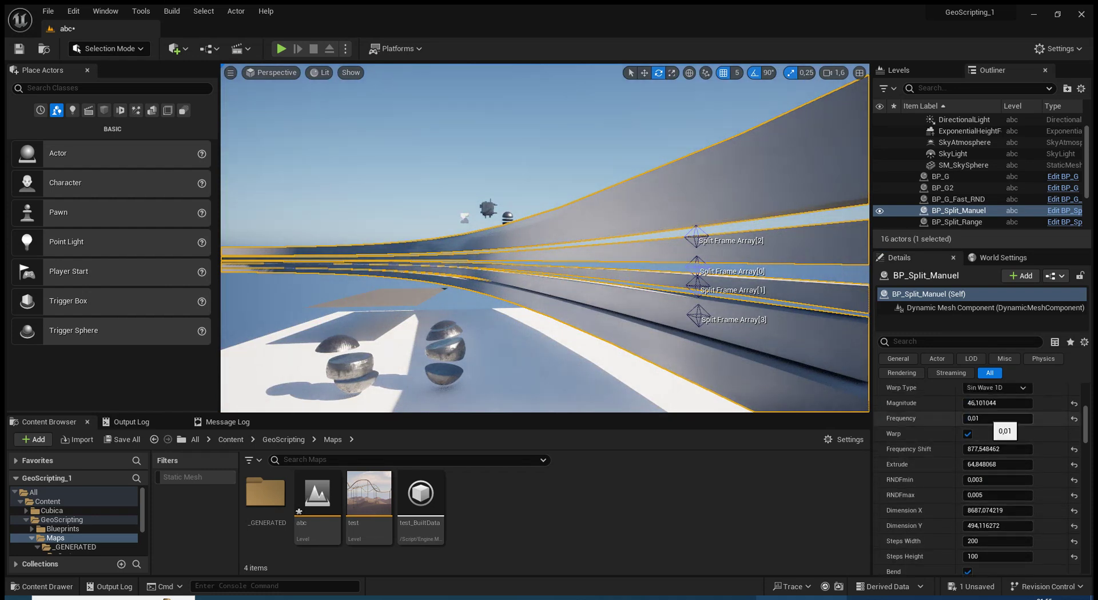
{"action": "left_click", "coordinate": [995, 403]}
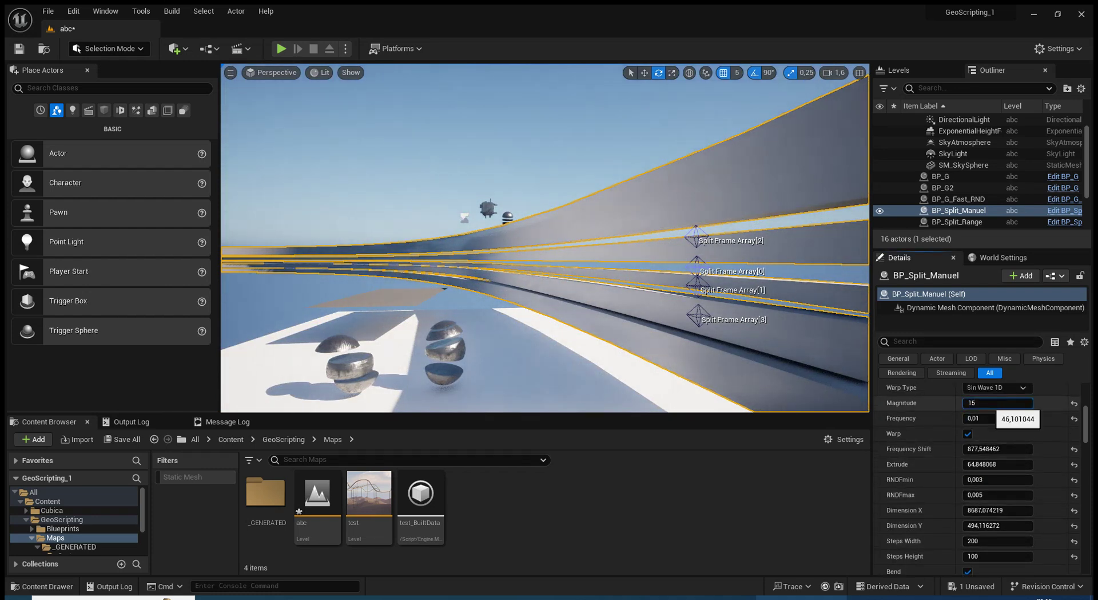
{"action": "key", "text": "Return"}
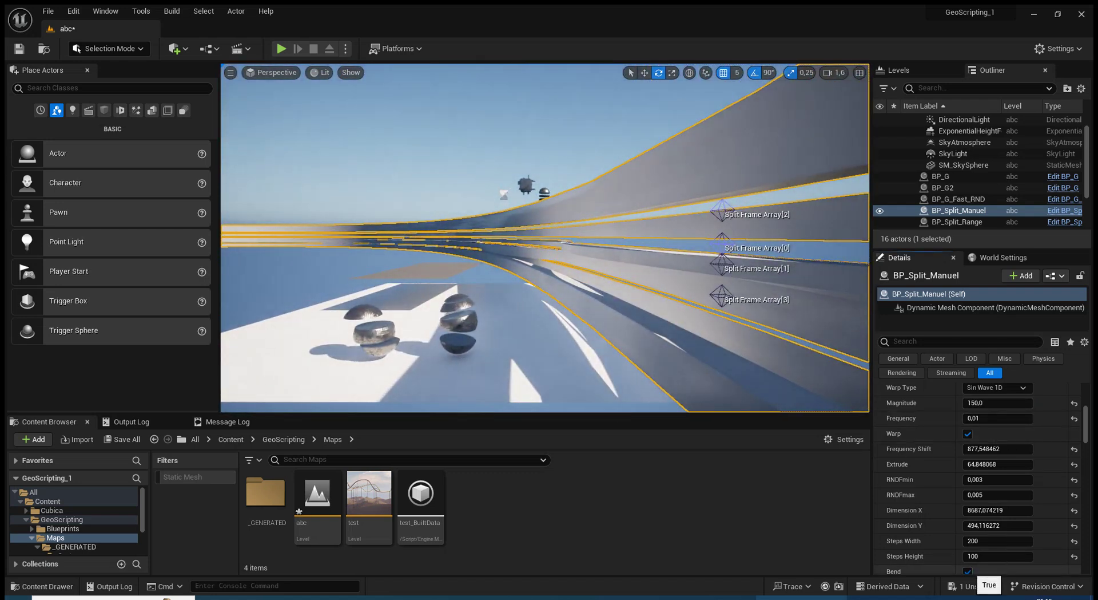
{"action": "left_click", "coordinate": [968, 571]}
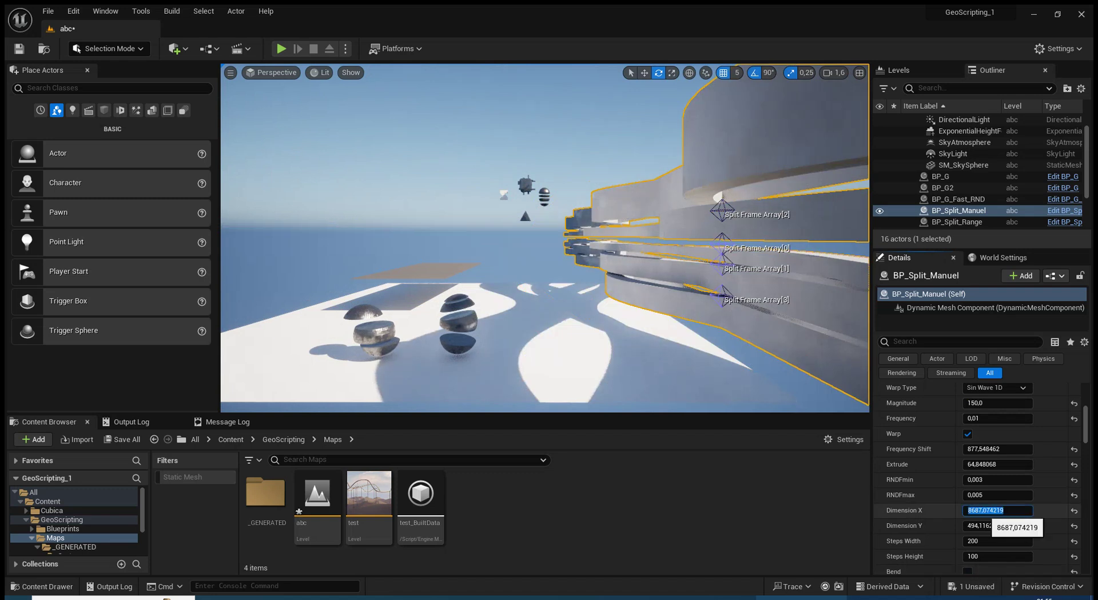
Lengthen Dimension X through 1500 and 3500 to 7500.
{"action": "key", "text": "Return"}
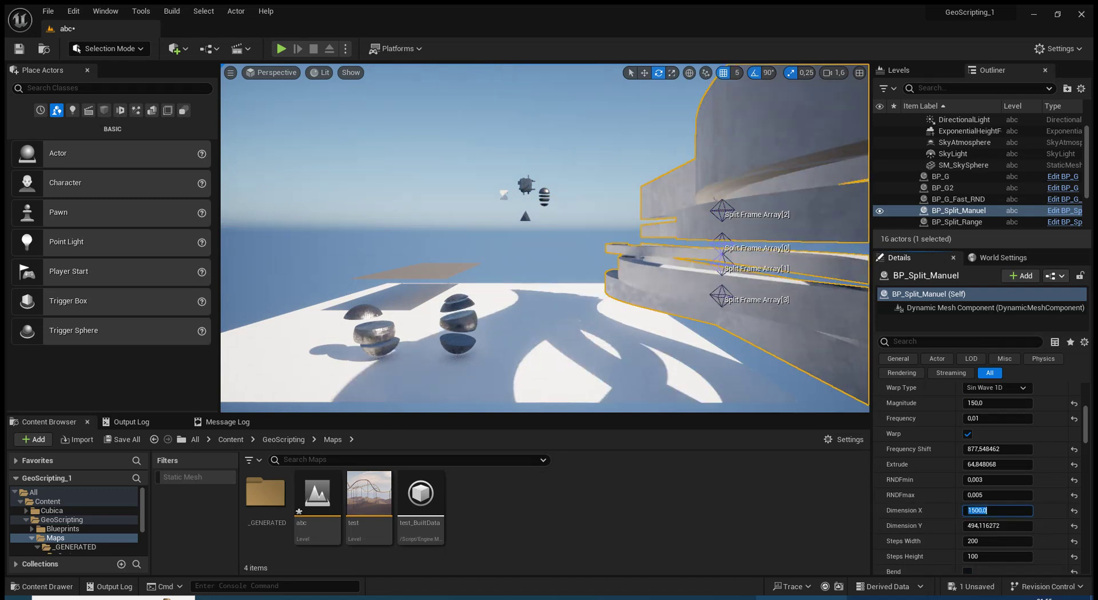
{"action": "mouse_move", "coordinate": [544, 237]}
{"action": "right_mouse_down"}
{"action": "mouse_move", "coordinate": [578, 229]}
{"action": "mouse_move", "coordinate": [629, 240]}
{"action": "right_mouse_up"}
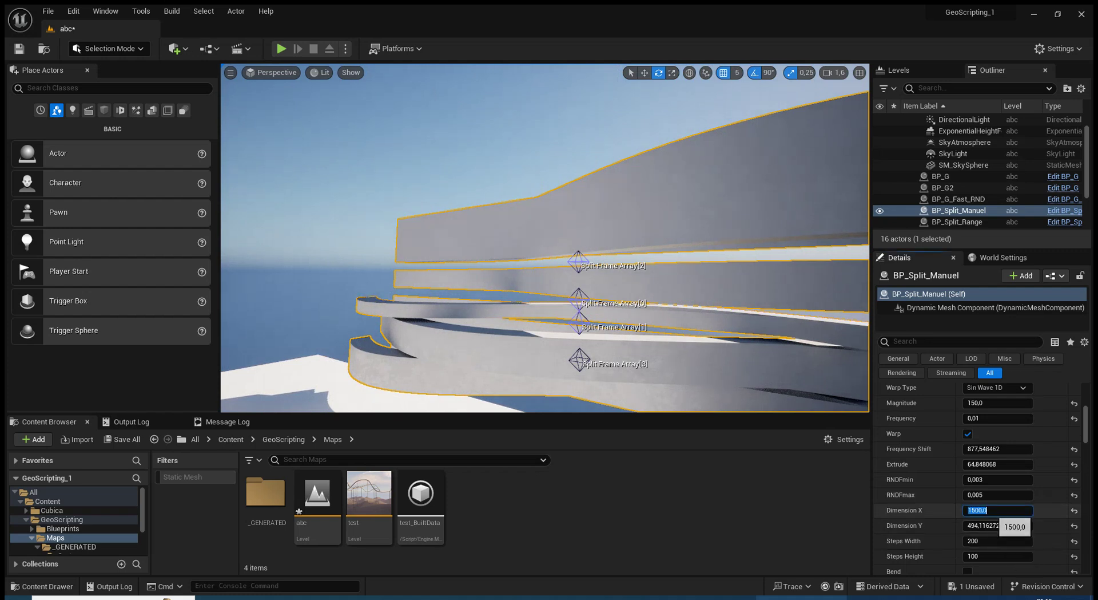
{"action": "key", "text": "Return"}
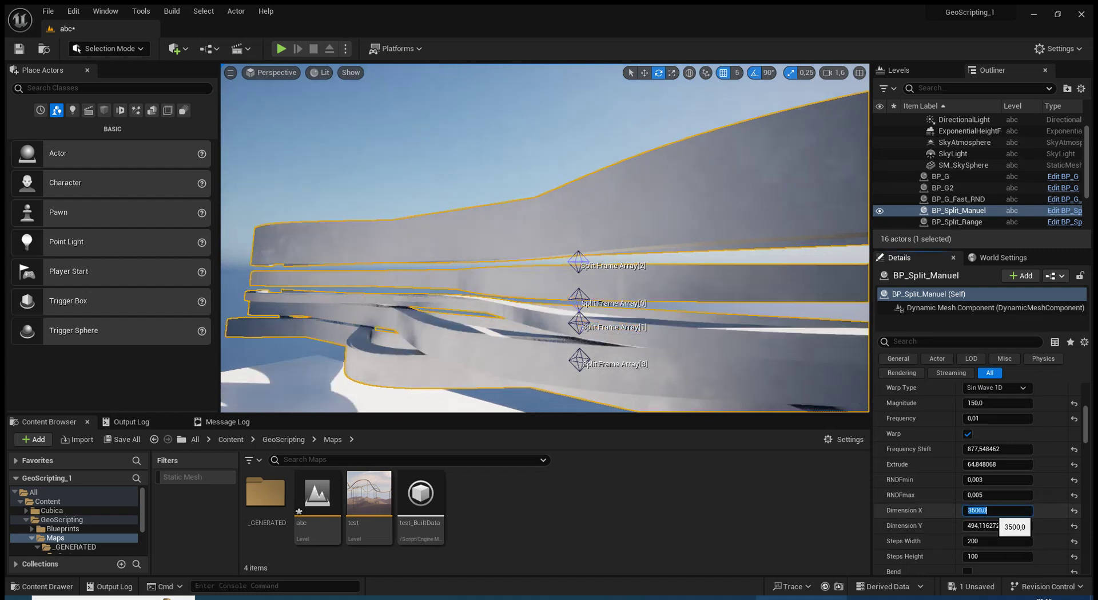
{"action": "right_click_drag", "start_coordinate": [545, 237], "coordinate": [545, 237]}
{"action": "type", "text": "7500"}
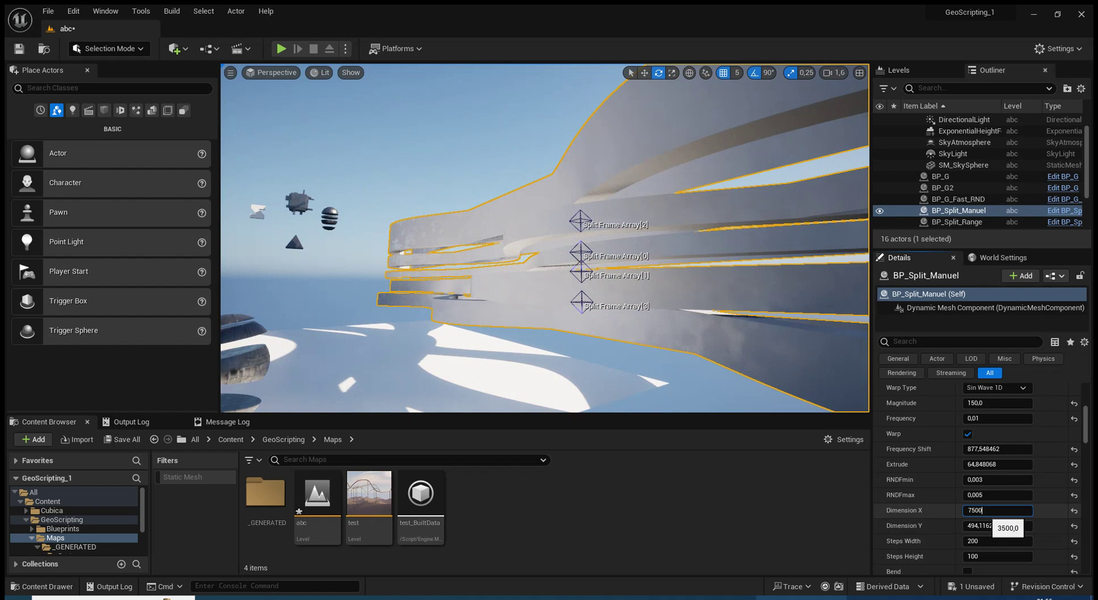
{"action": "key", "text": "Return"}
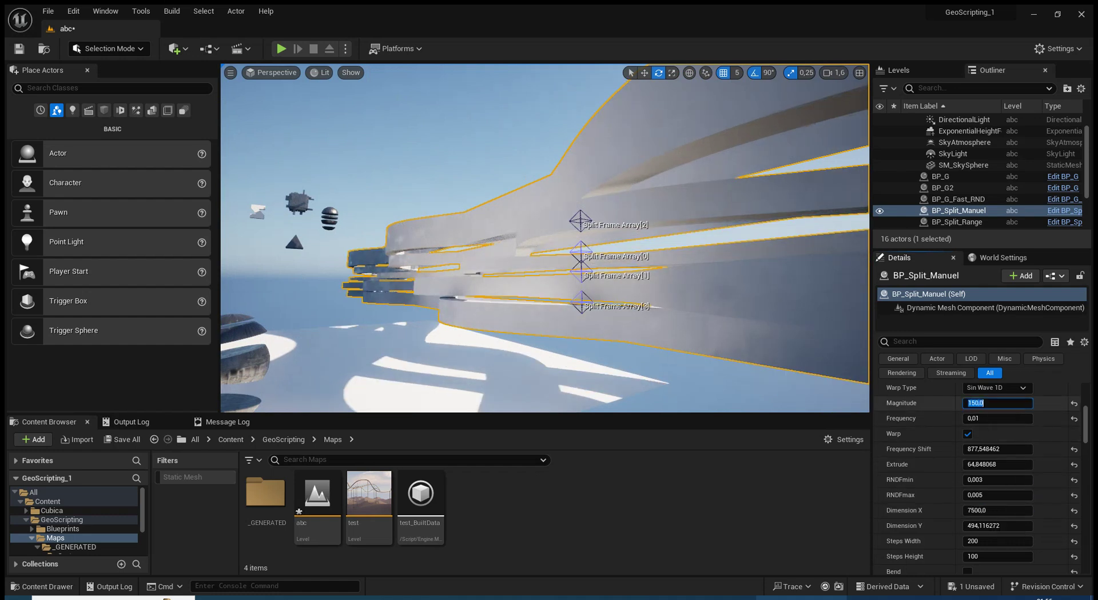
{"action": "type", "text": "50"}
Set the warp Magnitude to 85 after trying 50.
{"action": "key", "text": "Return"}
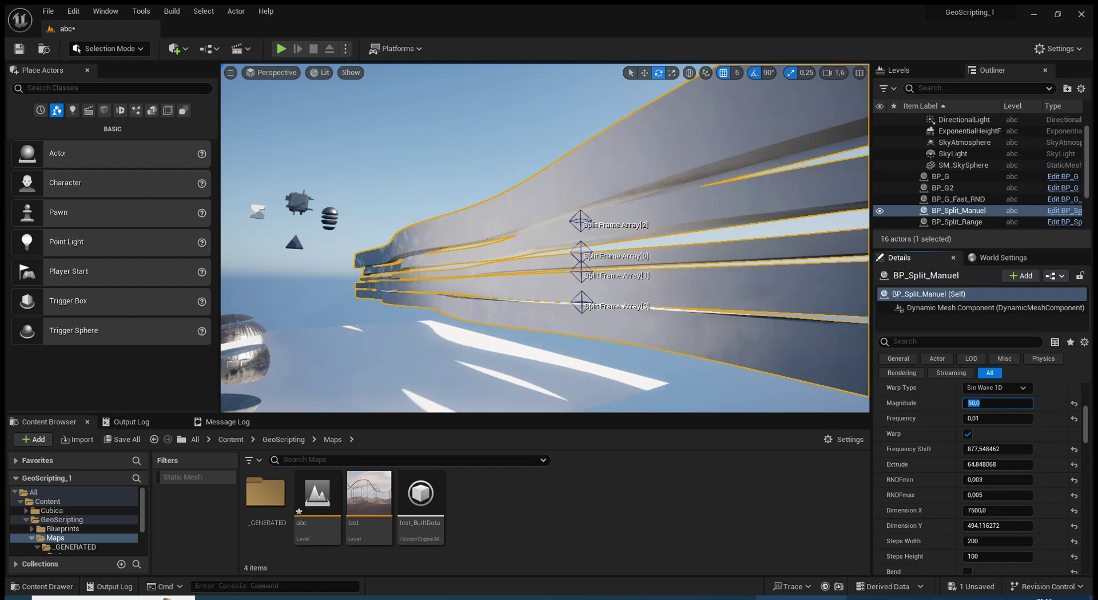
{"action": "right_click_drag", "start_coordinate": [544, 241], "coordinate": [531, 239]}
{"action": "type", "text": "85"}
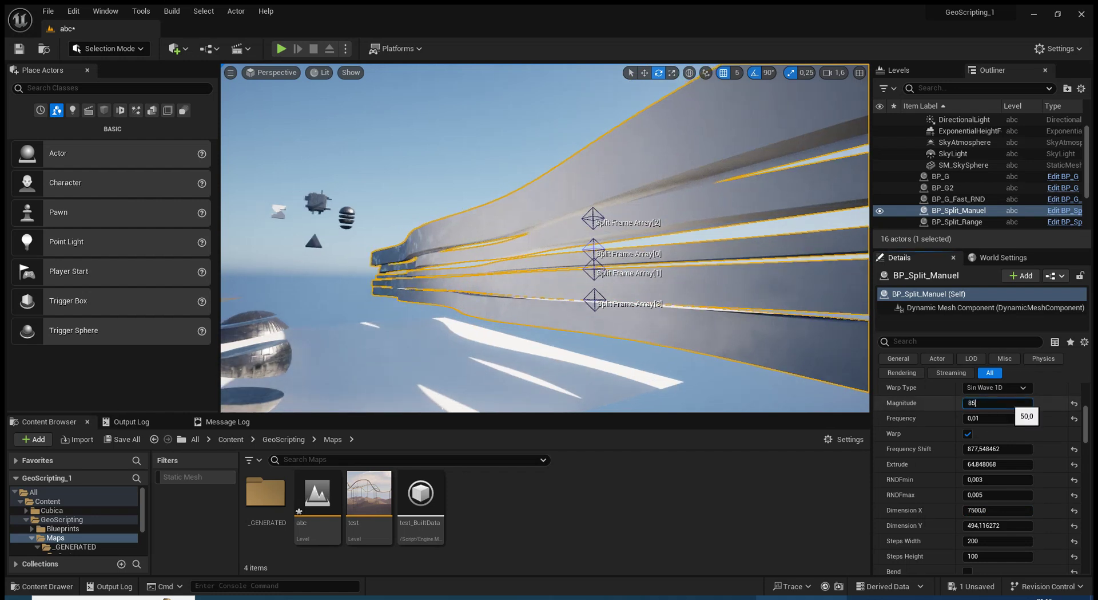
{"action": "key", "text": "Return"}
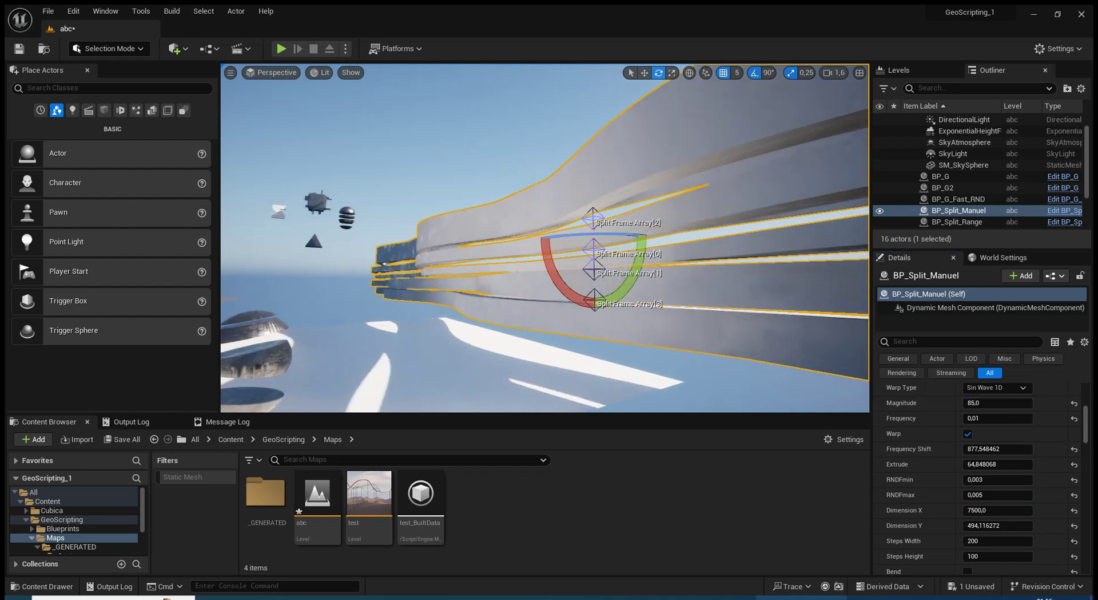
Alt-drag the strip wall upward to stack a duplicate copy above it.
{"action": "key", "text": "w"}
{"action": "right_click_drag", "start_coordinate": [543, 240], "coordinate": [515, 246]}
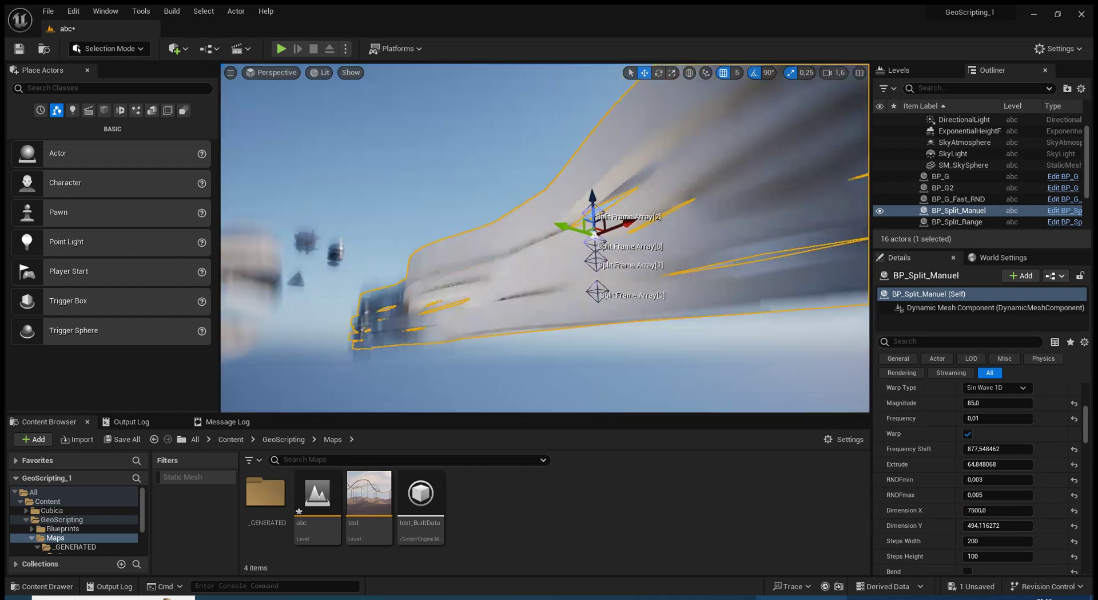
{"action": "right_click_drag", "start_coordinate": [596, 206], "coordinate": [596, 206]}
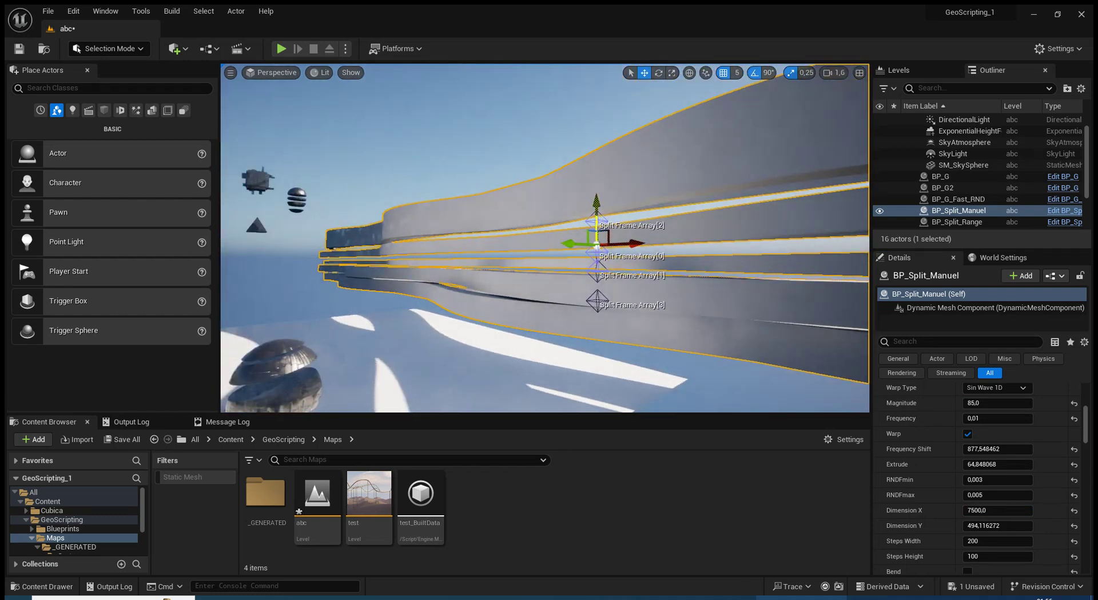
{"action": "left_click_drag", "start_coordinate": [596, 206], "coordinate": [596, 116], "text": "alt"}
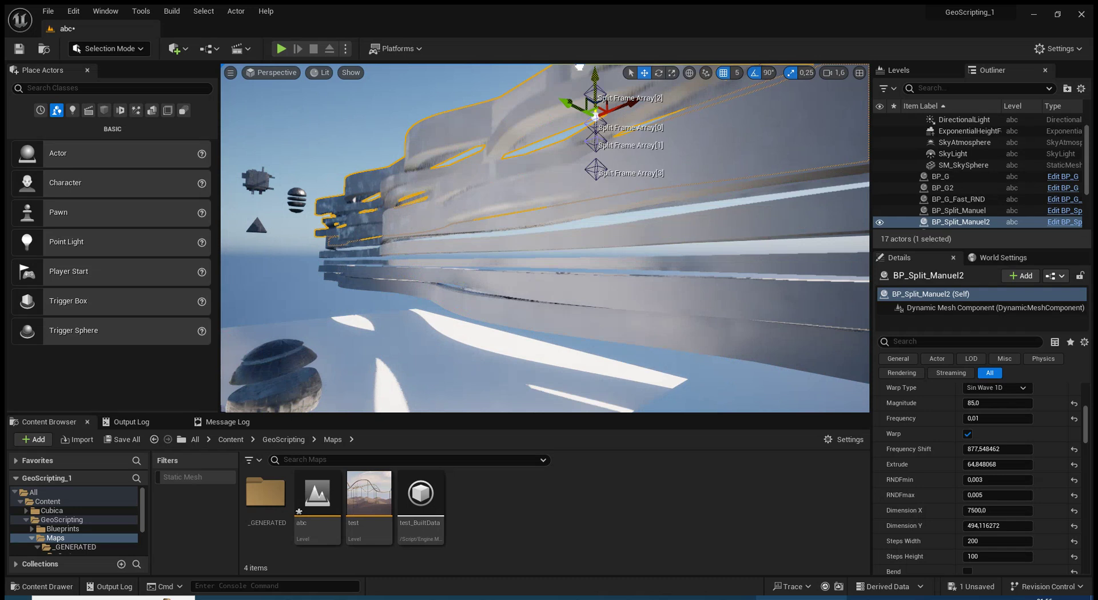
{"action": "right_click_drag", "start_coordinate": [595, 115], "coordinate": [622, 123]}
{"action": "key", "text": "e"}
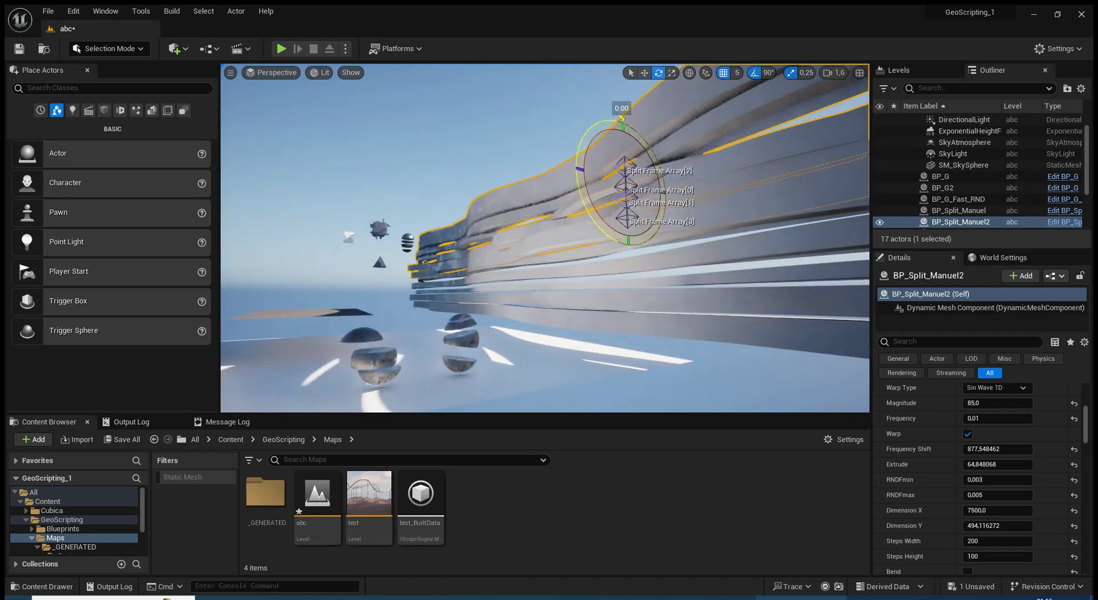
{"action": "key", "text": "w"}
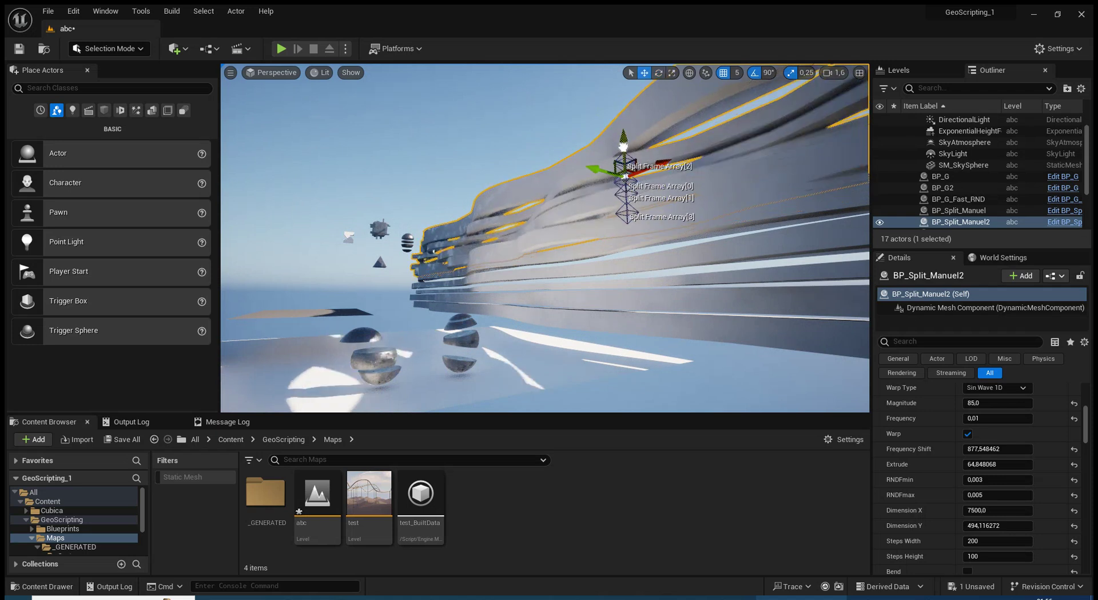
{"action": "mouse_move", "coordinate": [625, 179]}
{"action": "left_mouse_down"}
{"action": "mouse_move", "coordinate": [624, 127]}
{"action": "mouse_move", "coordinate": [602, 194]}
{"action": "mouse_move", "coordinate": [596, 117]}
{"action": "left_mouse_up"}
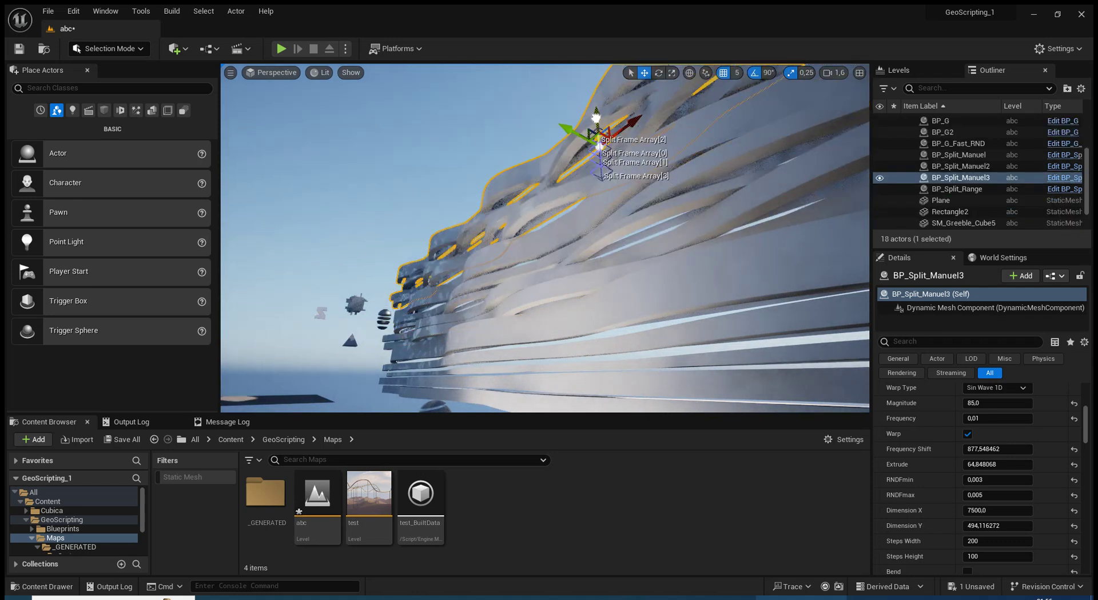
{"action": "right_click_drag", "start_coordinate": [596, 118], "coordinate": [572, 171]}
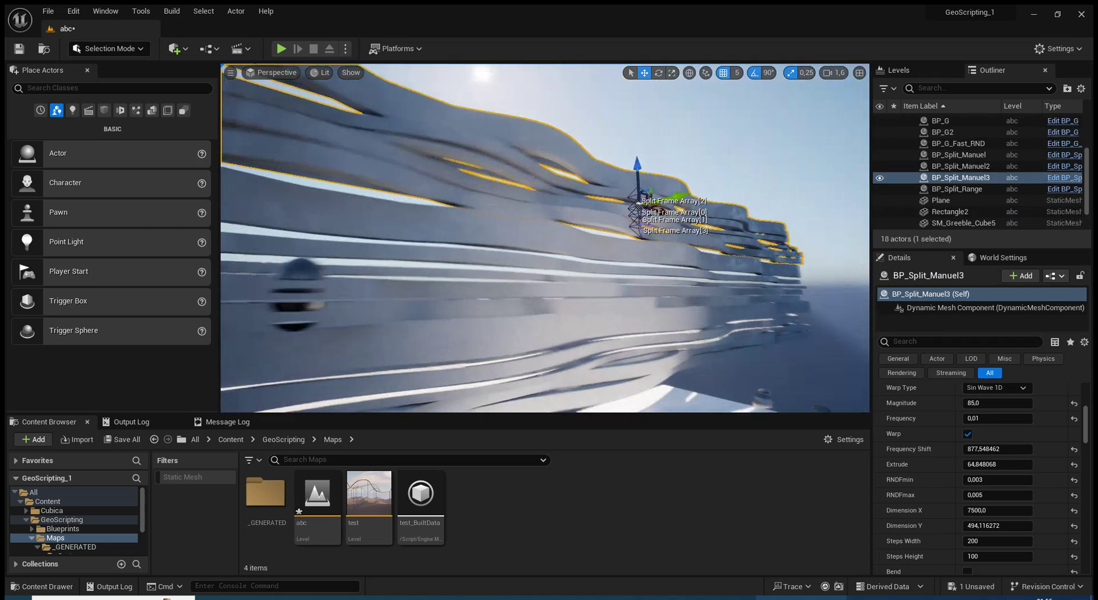
{"action": "left_click", "coordinate": [596, 117]}
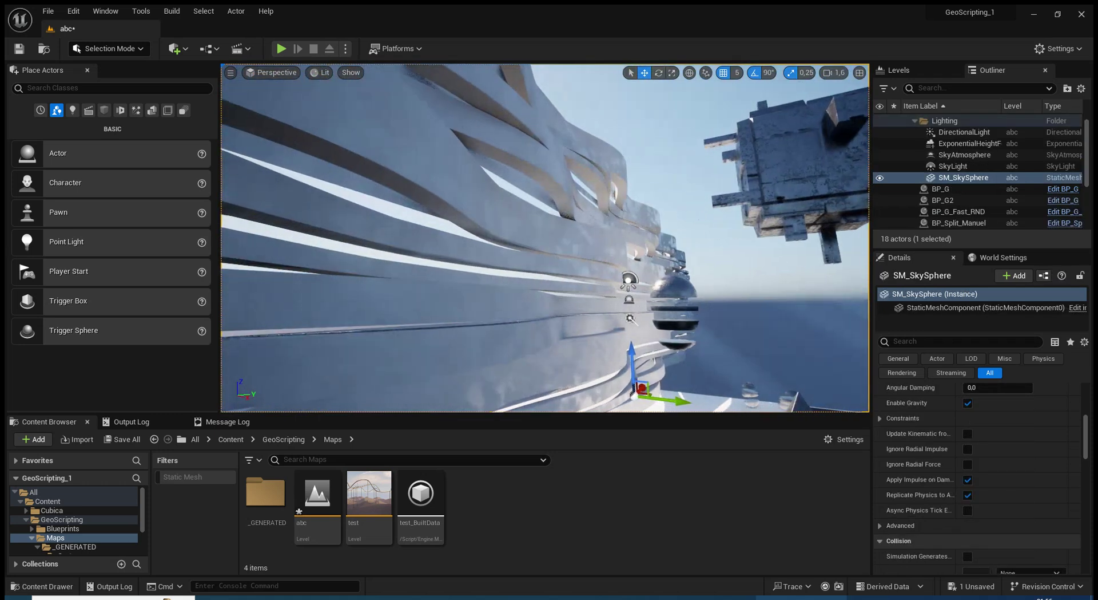
{"action": "mouse_move", "coordinate": [596, 118]}
{"action": "right_mouse_down"}
{"action": "mouse_move", "coordinate": [629, 172]}
{"action": "mouse_move", "coordinate": [515, 171]}
{"action": "mouse_move", "coordinate": [572, 172]}
{"action": "right_mouse_up"}
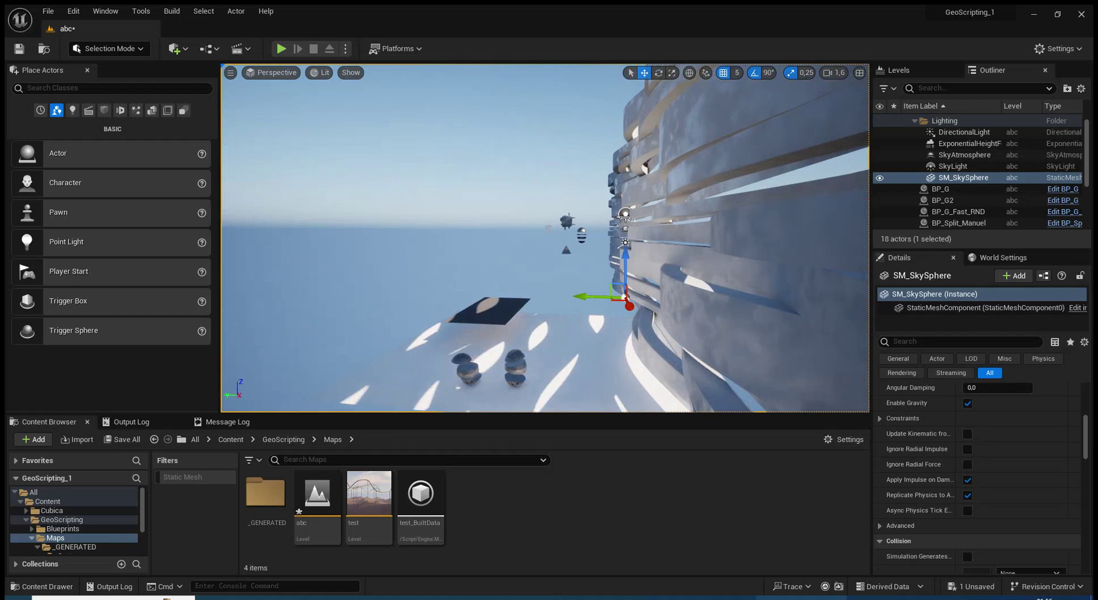
Duplicate the original wall, BP_Split_Manuel2 and BP_Split_Manuel3, and slide the copies to the opposite side.
{"action": "left_click", "coordinate": [743, 228]}
{"action": "left_click", "coordinate": [716, 343], "text": "ctrl"}
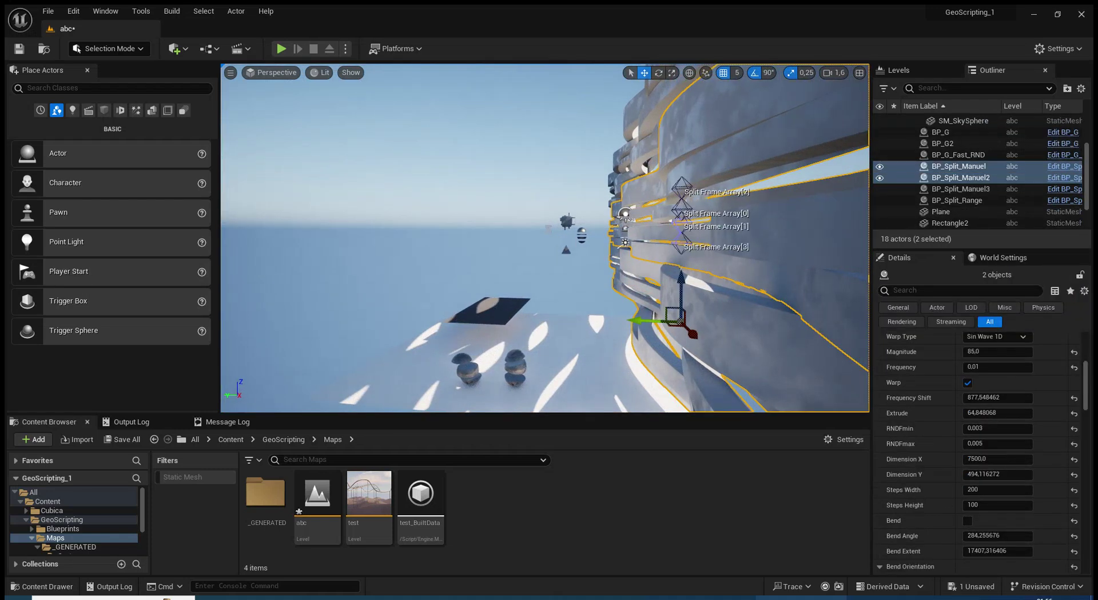
{"action": "left_click", "coordinate": [961, 189], "text": "ctrl"}
{"action": "right_click_drag", "start_coordinate": [543, 229], "coordinate": [573, 258]}
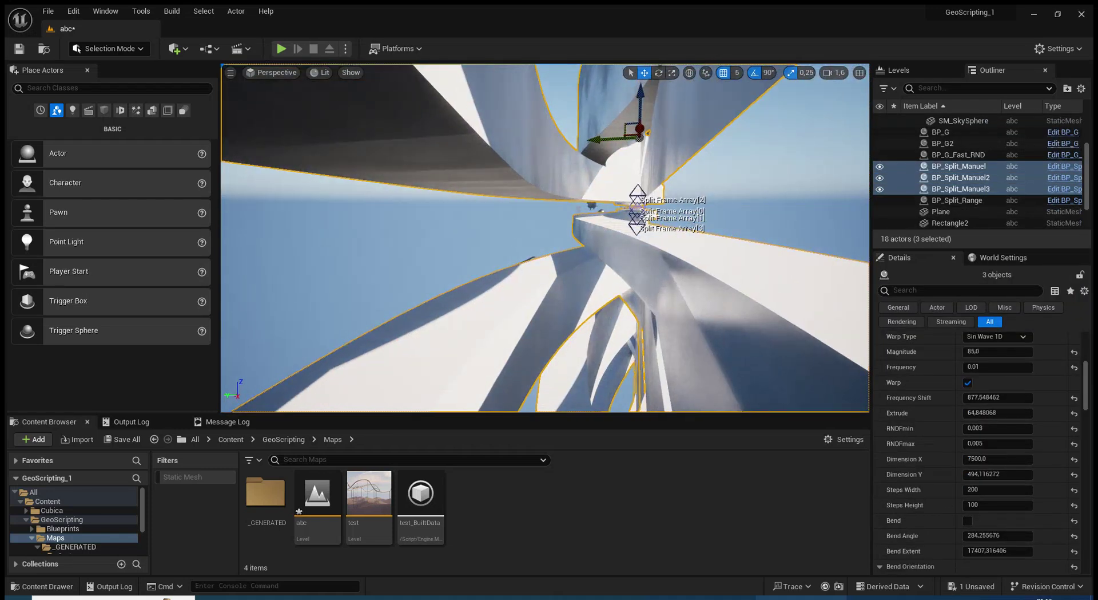
{"action": "key", "text": "ctrl+d"}
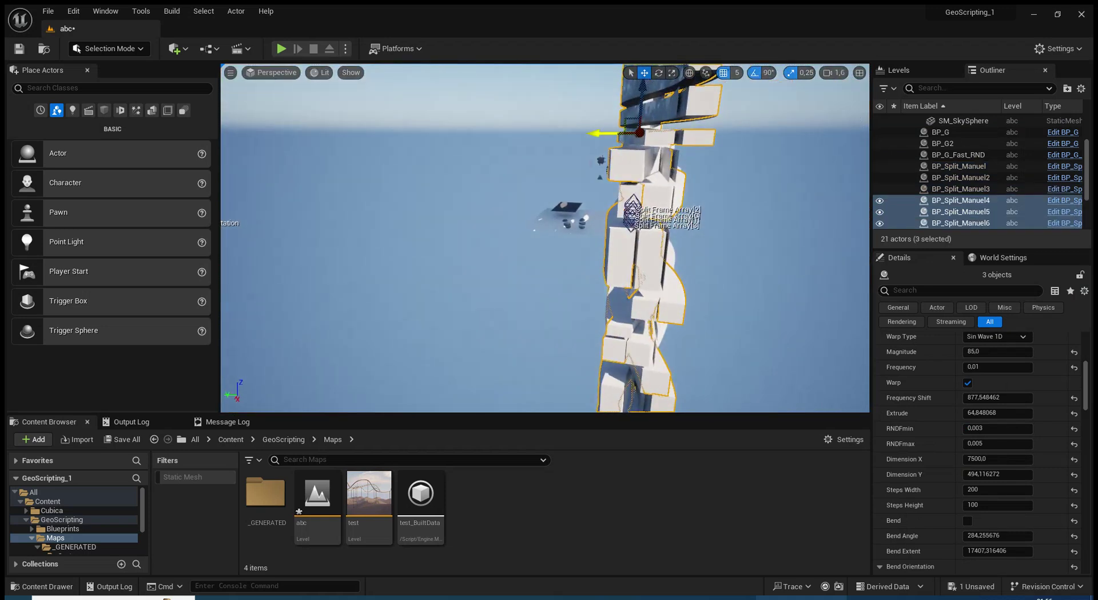
{"action": "left_click_drag", "start_coordinate": [601, 134], "coordinate": [538, 127]}
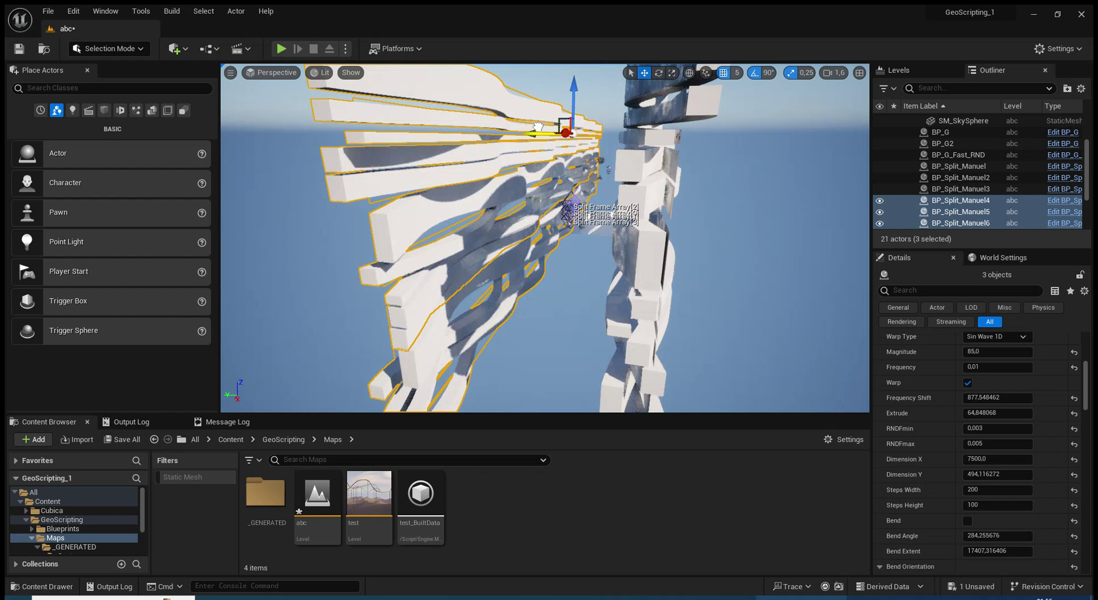
{"action": "key", "text": "f"}
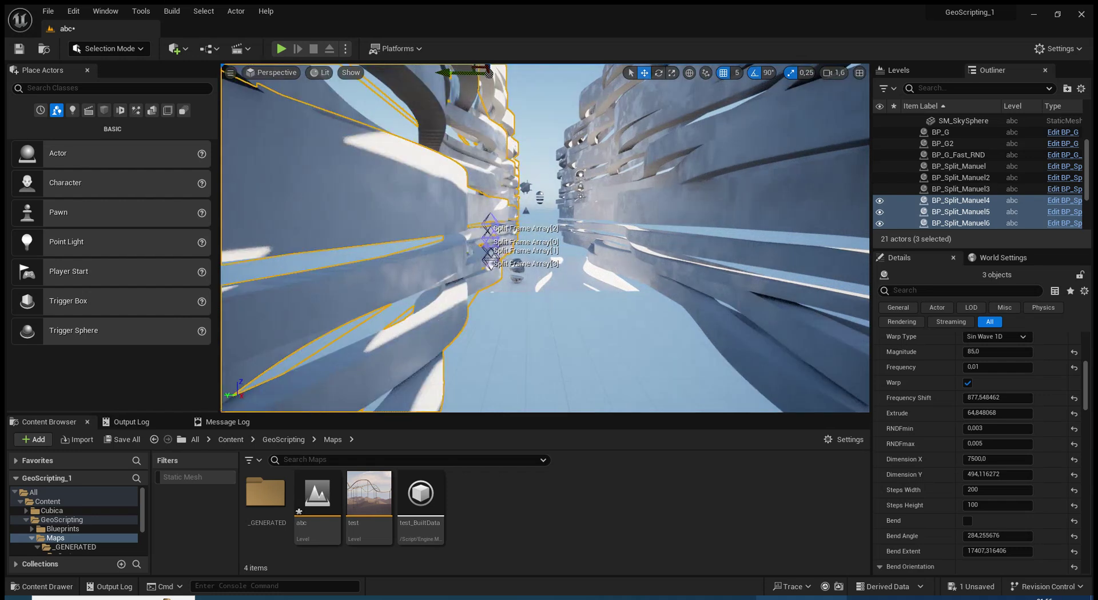
{"action": "left_click", "coordinate": [963, 121]}
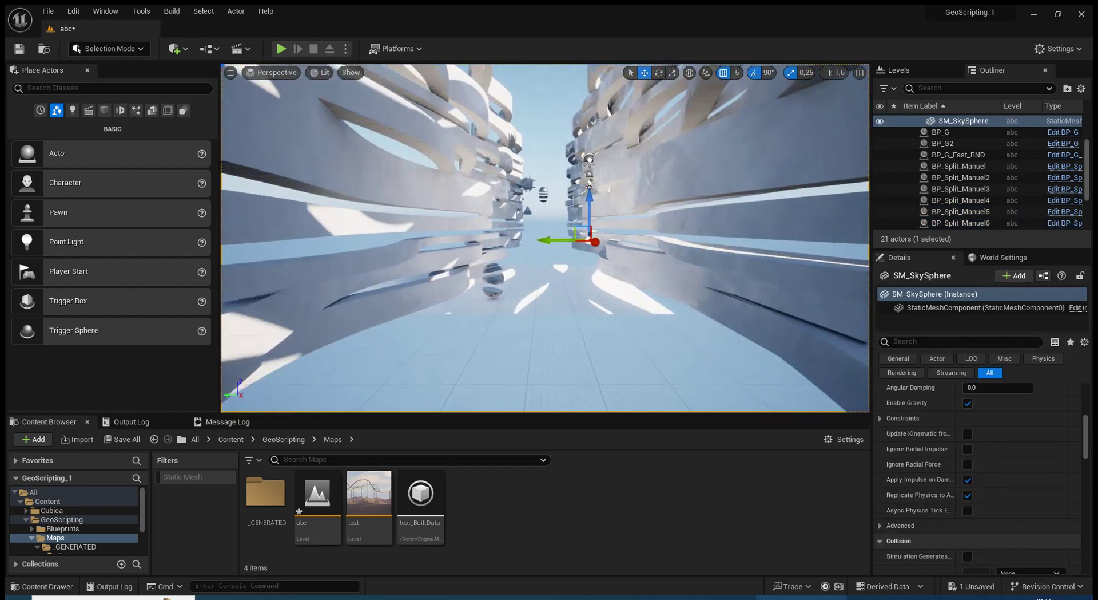
Scale up the floor Plane beneath the corridor.
{"action": "left_click", "coordinate": [492, 321]}
{"action": "key", "text": "r"}
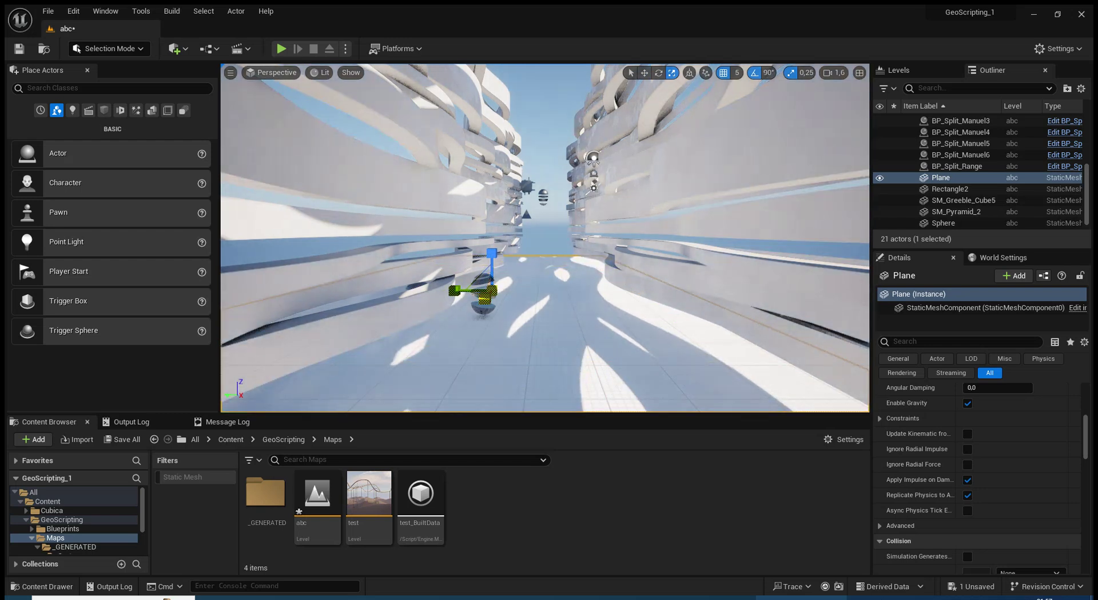
{"action": "left_click_drag", "start_coordinate": [491, 253], "coordinate": [504, 240]}
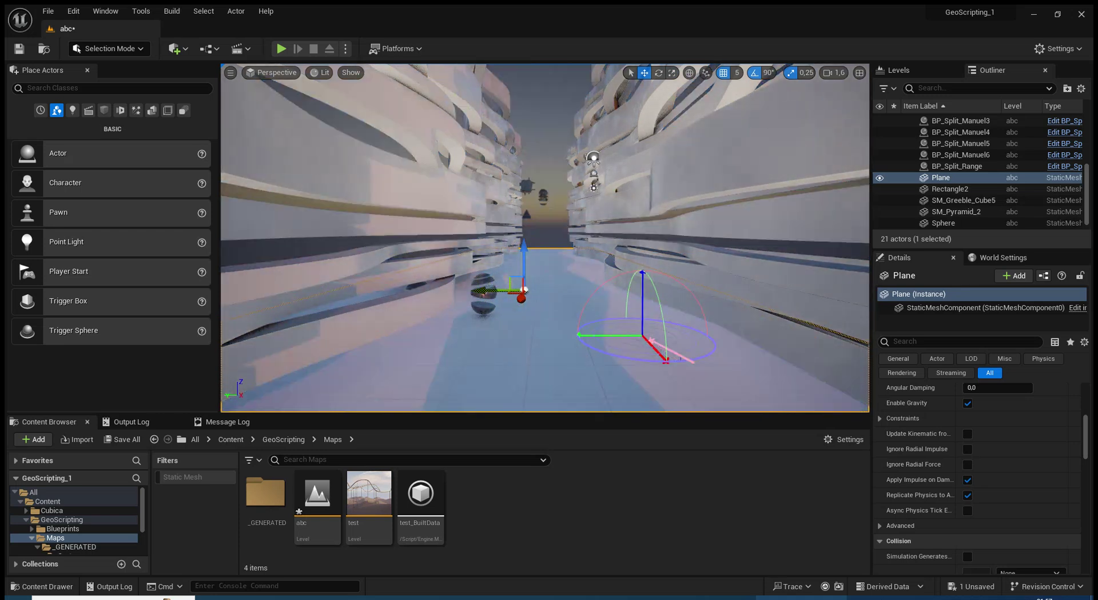
Maximize the viewport to full screen and swing the sun to a new angle with Ctrl+L.
{"action": "key", "text": "F11"}
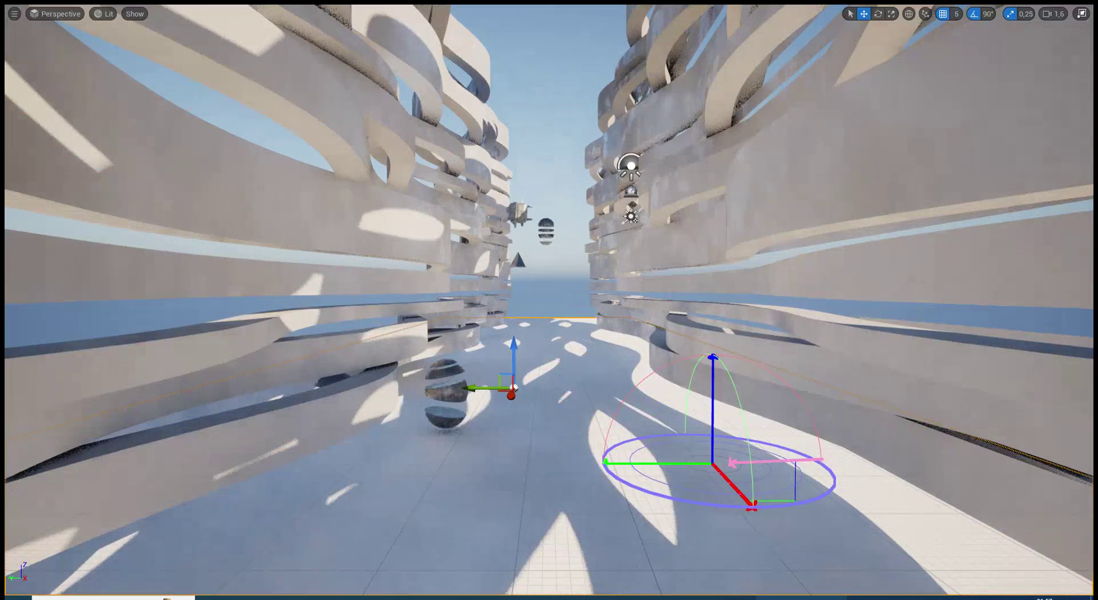
{"action": "key", "text": "Escape"}
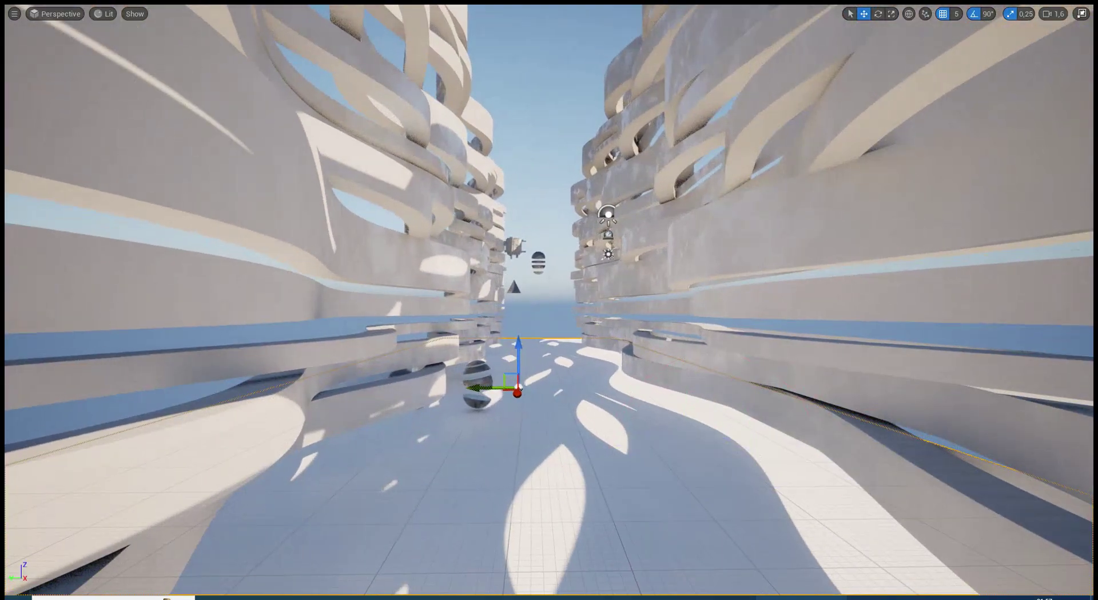
{"action": "key", "text": "ctrl+l"}
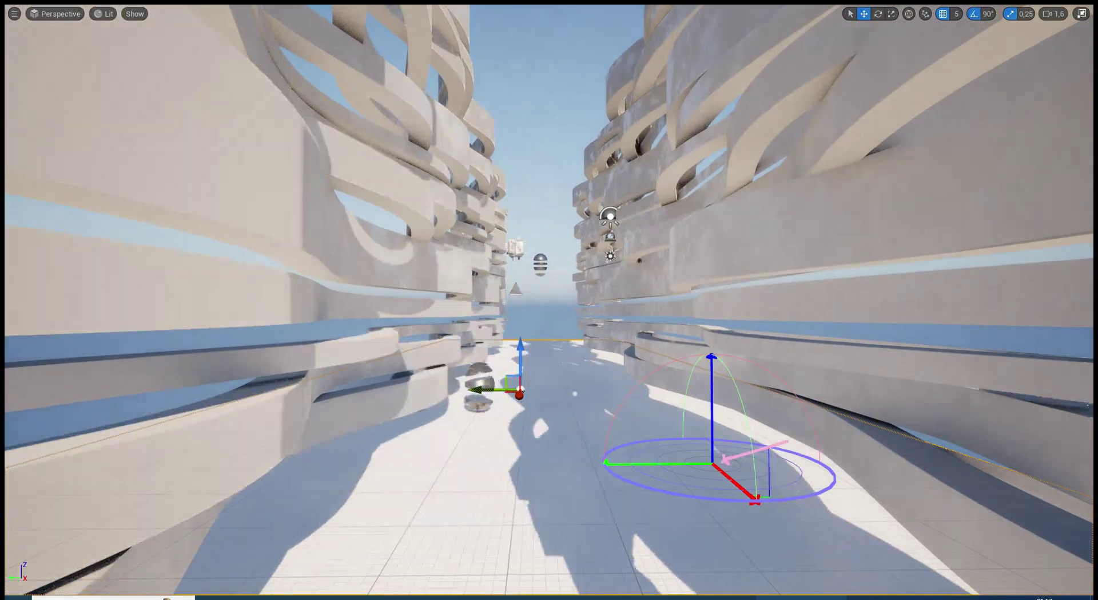